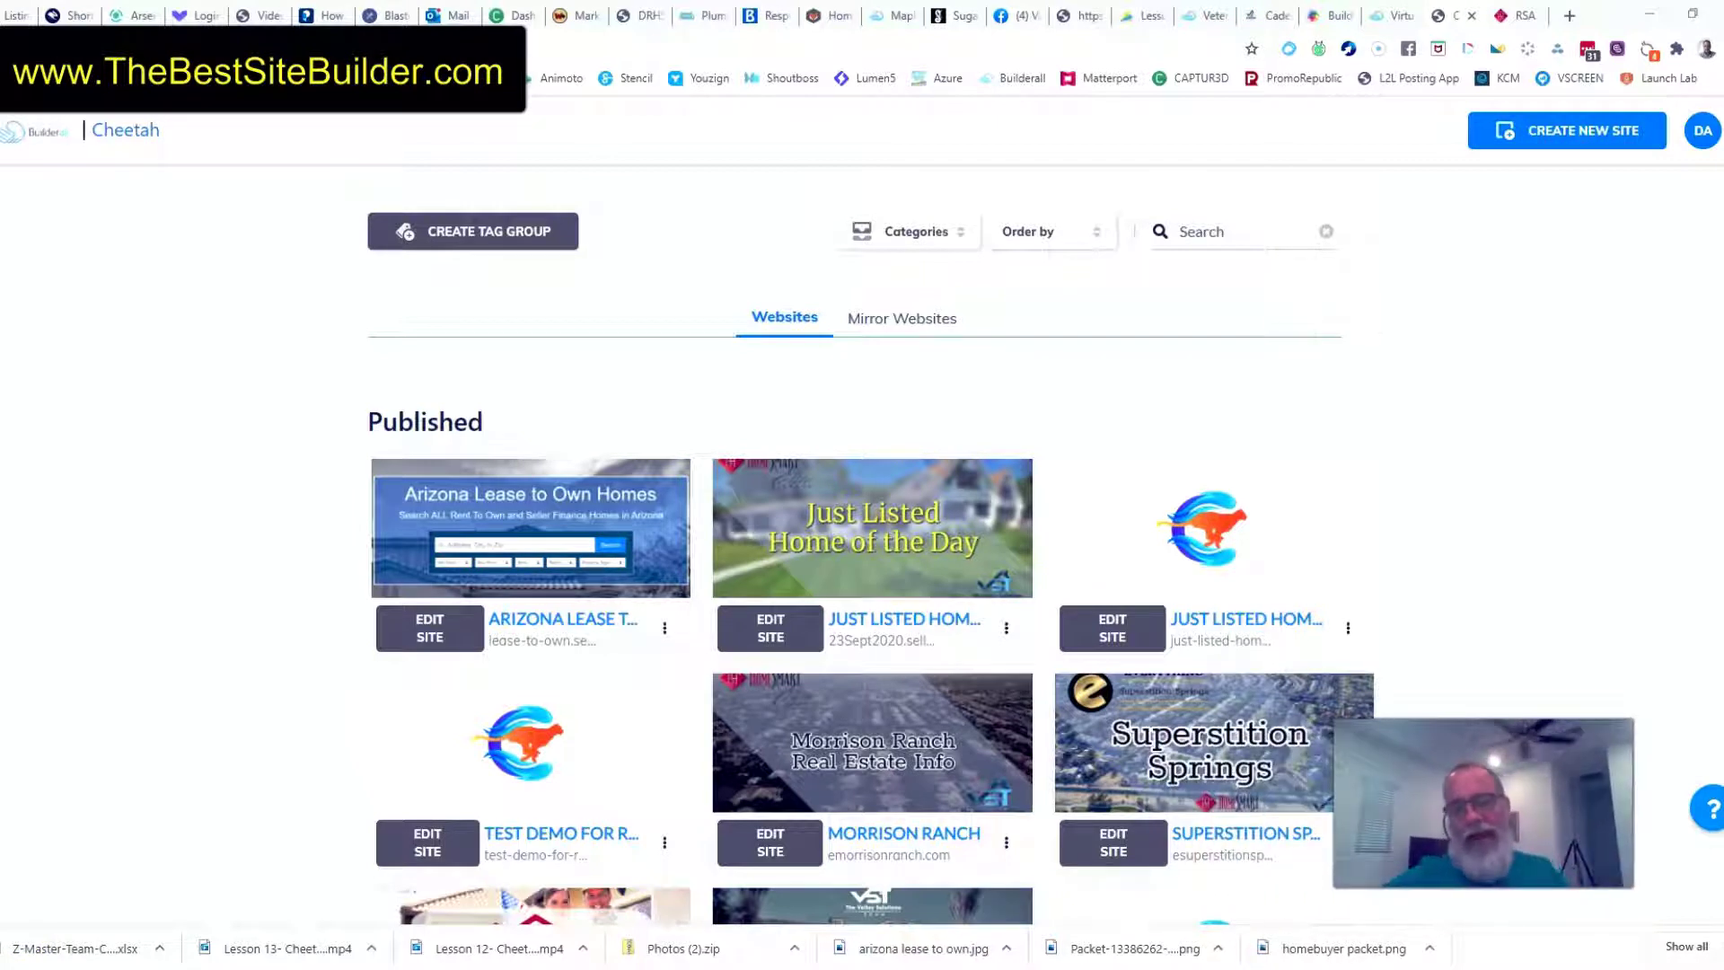
Open the TEST 7 page of the Test Demo for Real Estate site in the editor
scroll(57, 527, "down", 2)
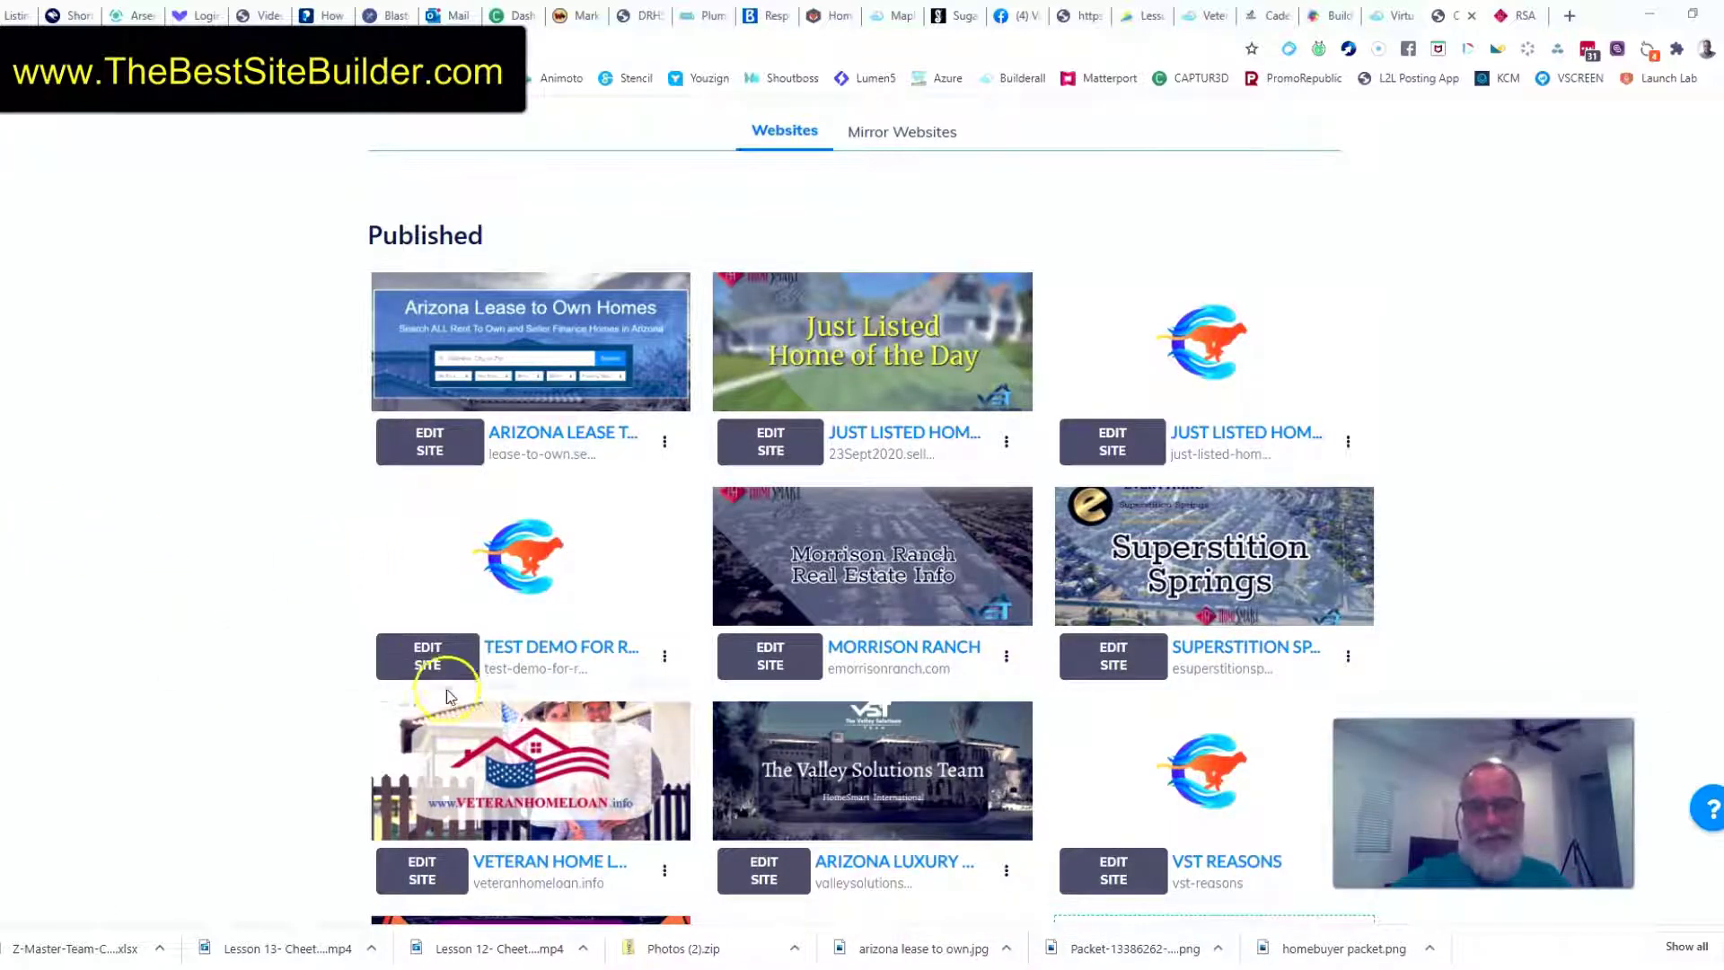
left_click(440, 662)
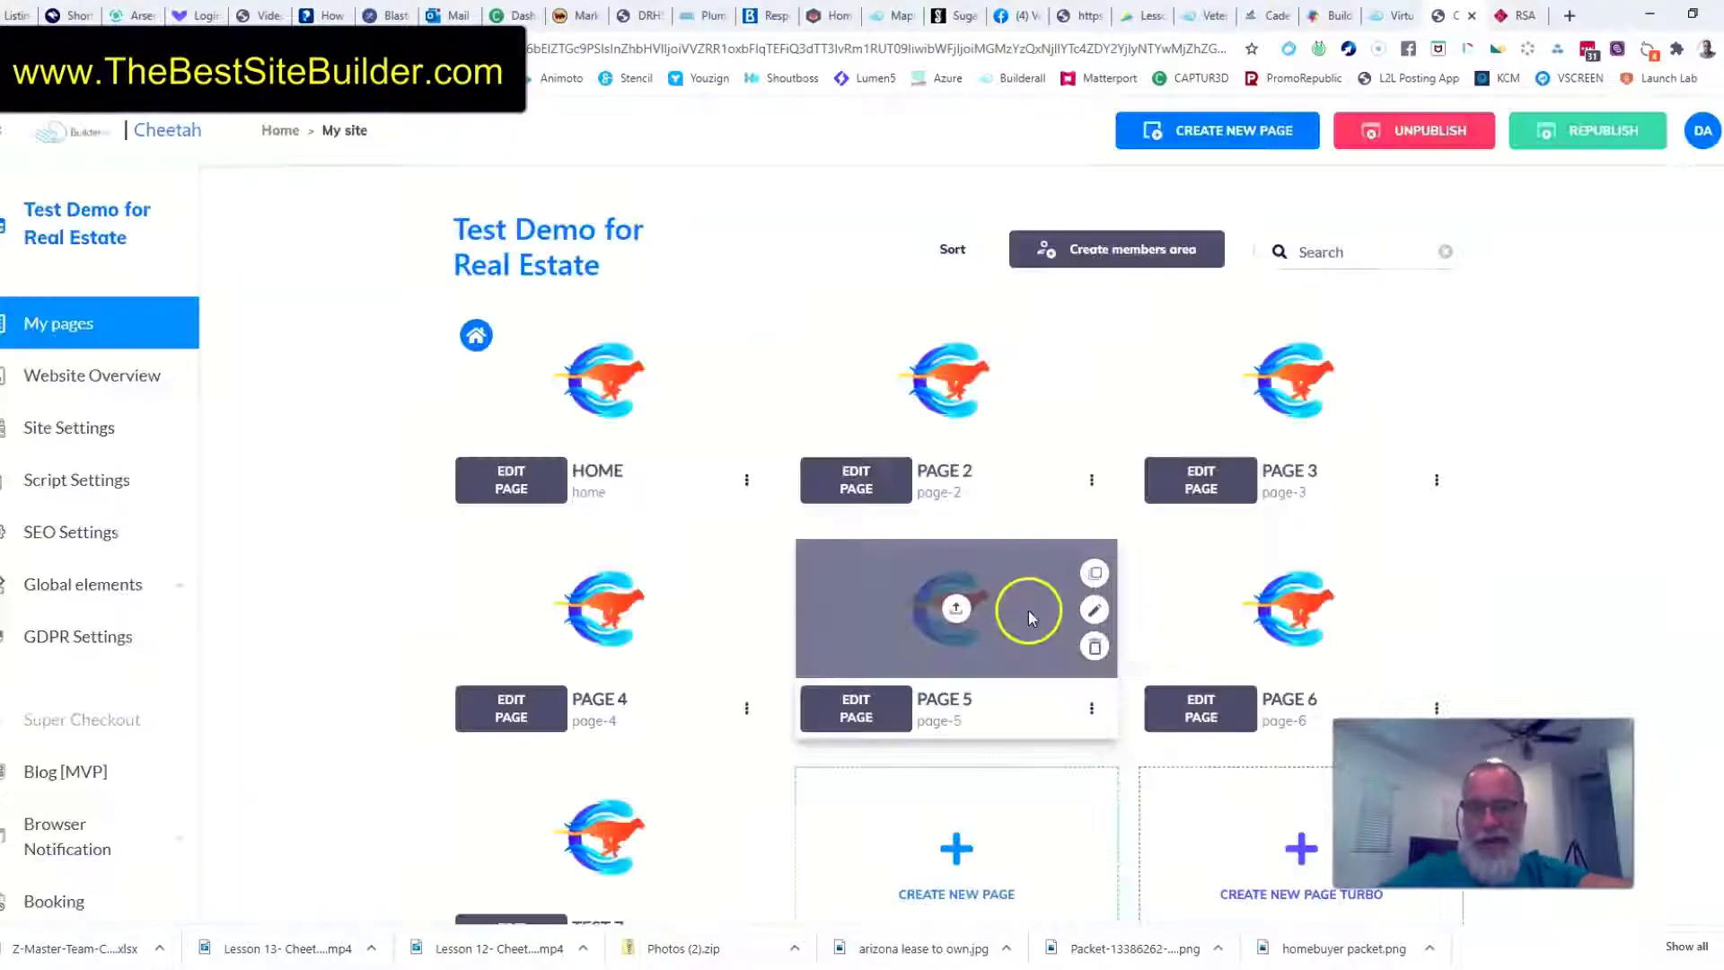
scroll(1551, 386, "down", 3)
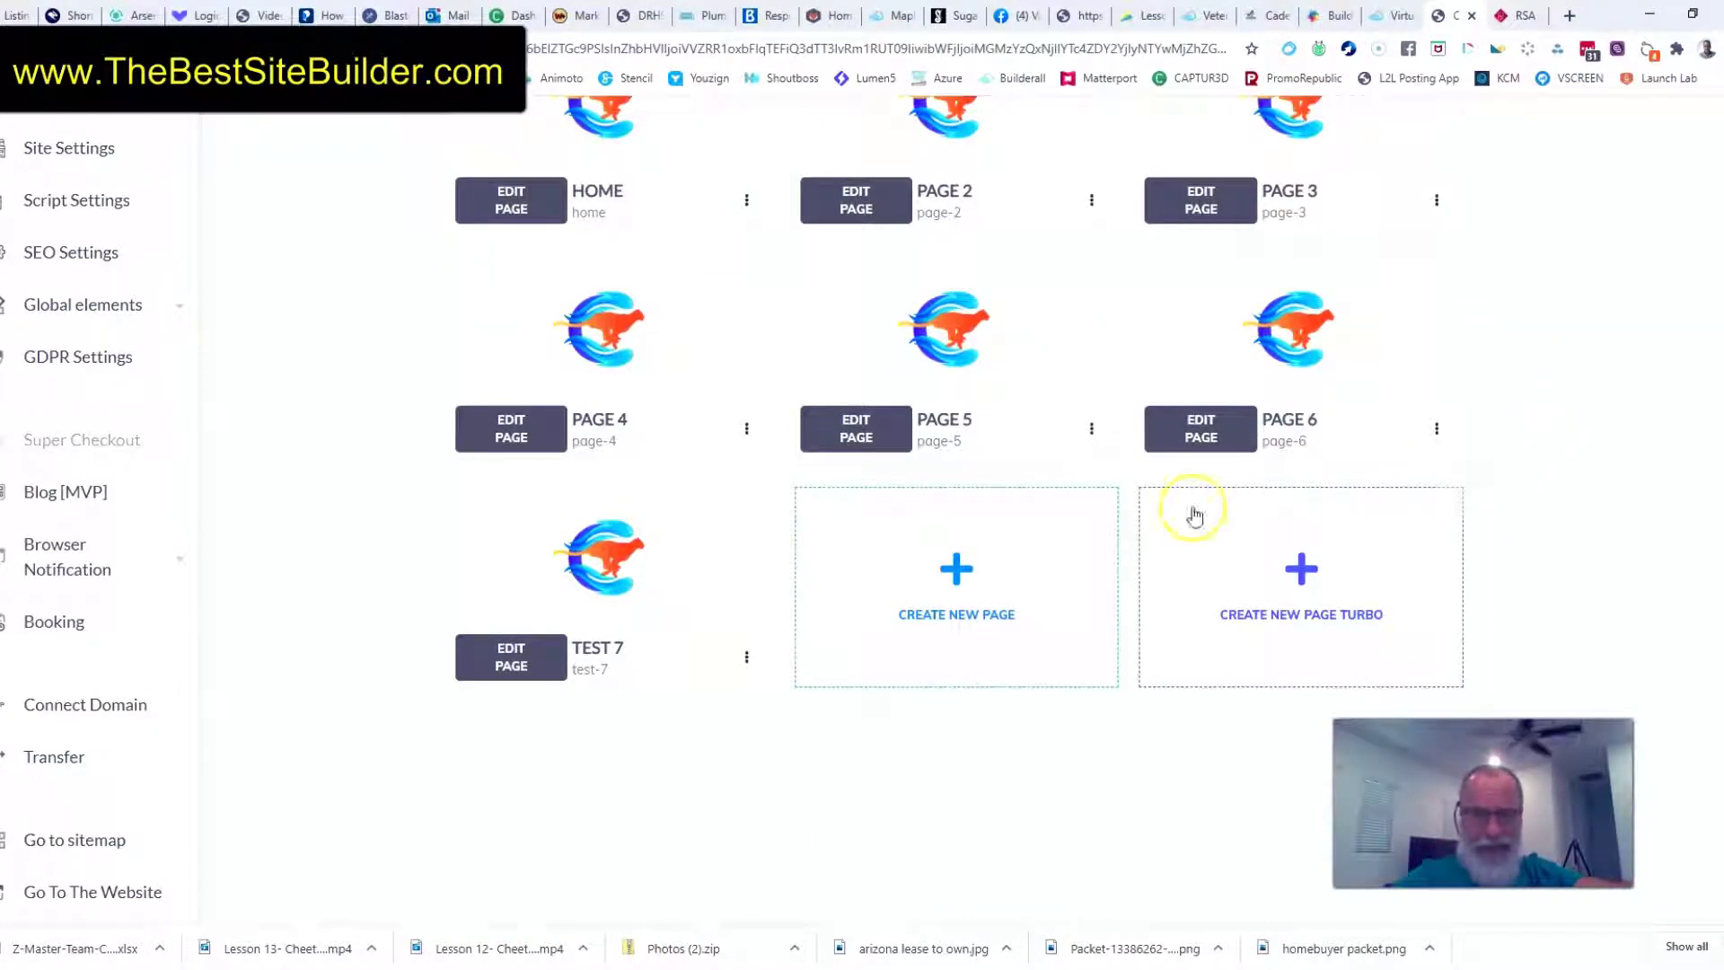
left_click(504, 662)
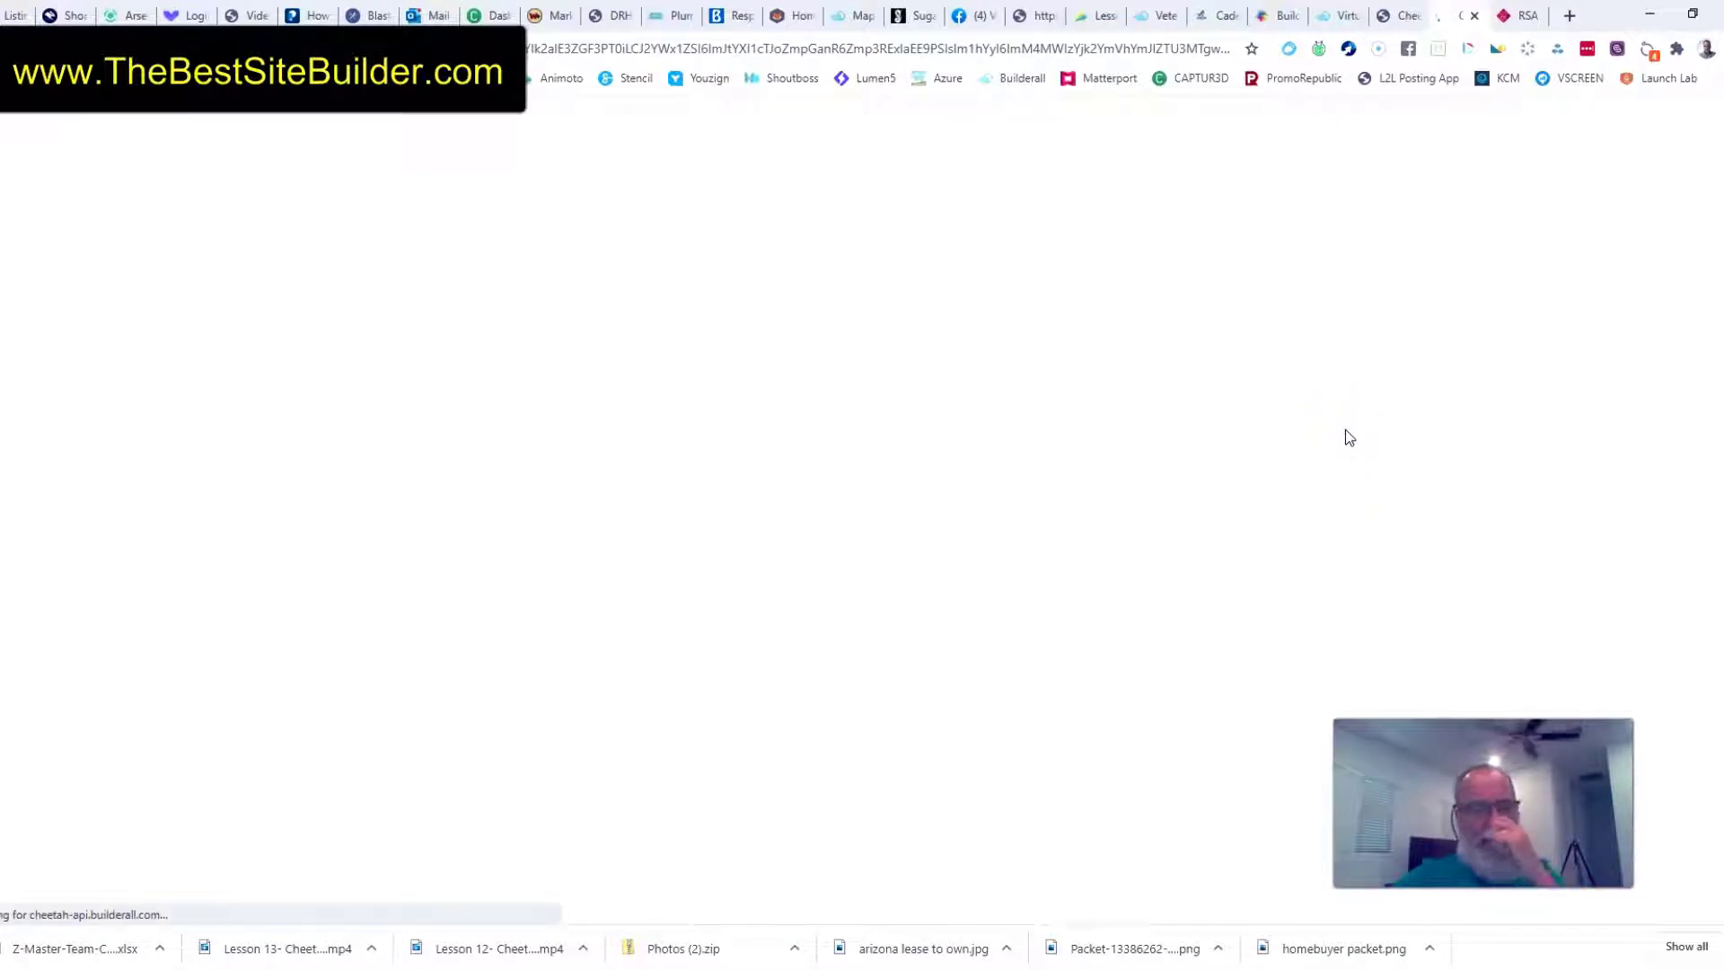
left_click(1531, 423)
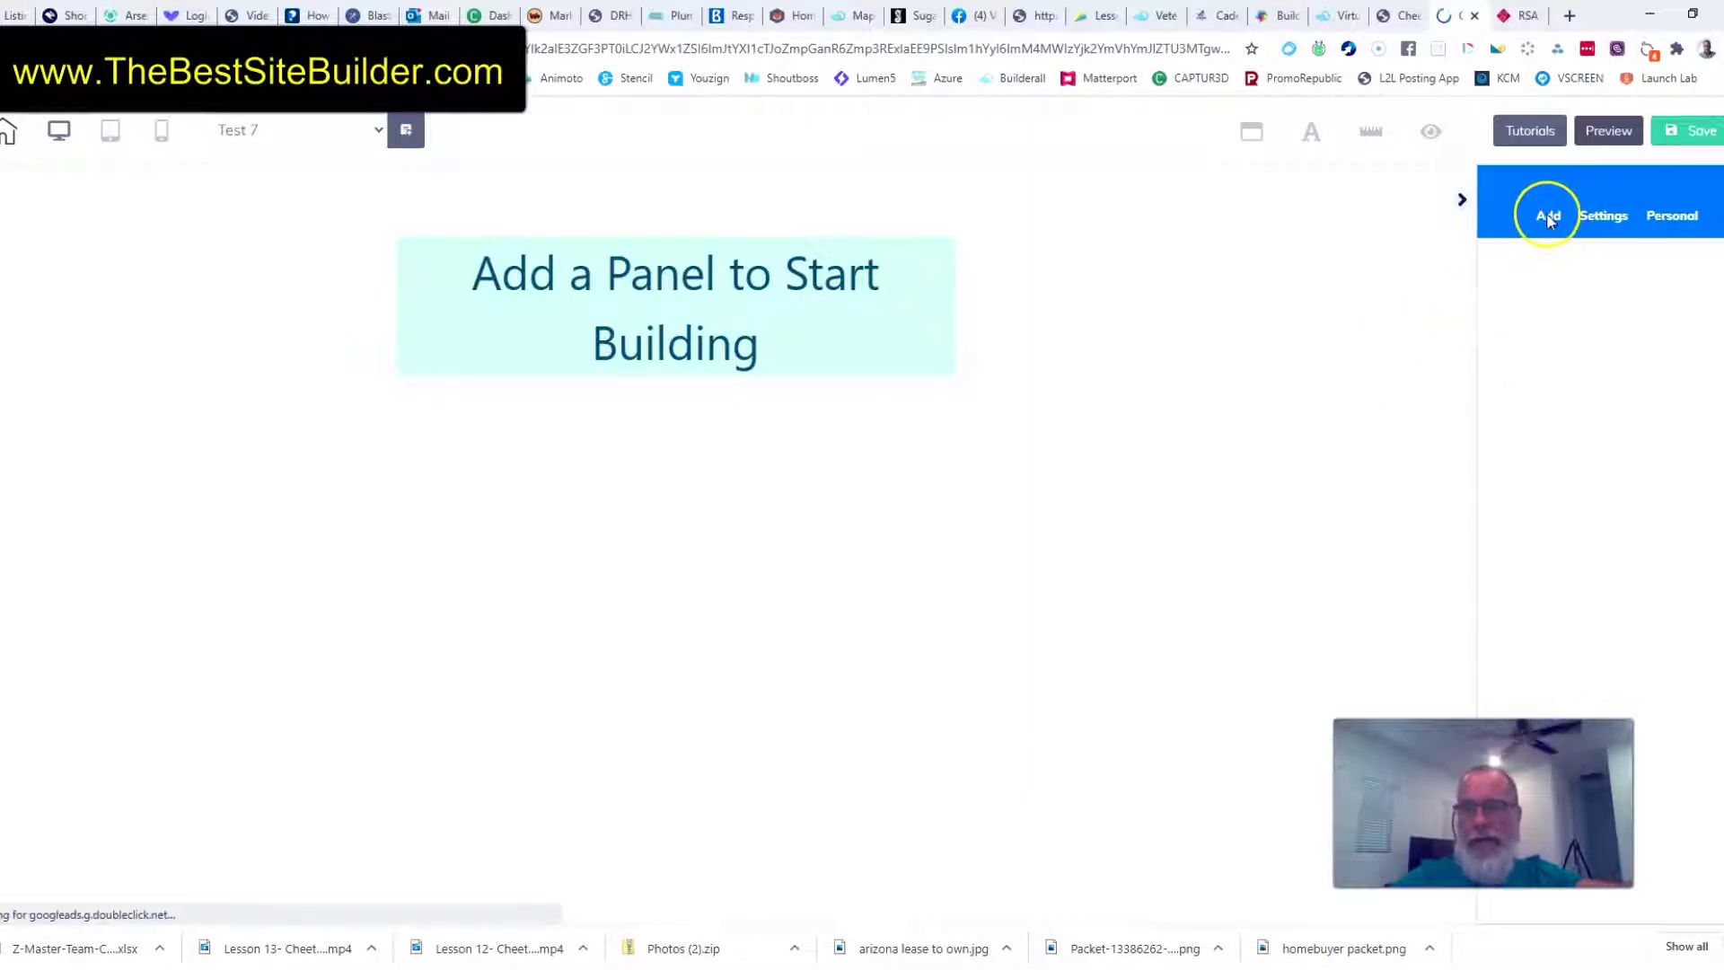
Add a Blank Panel with its sample text box and drag its bottom edge down to make it taller
left_click(1549, 218)
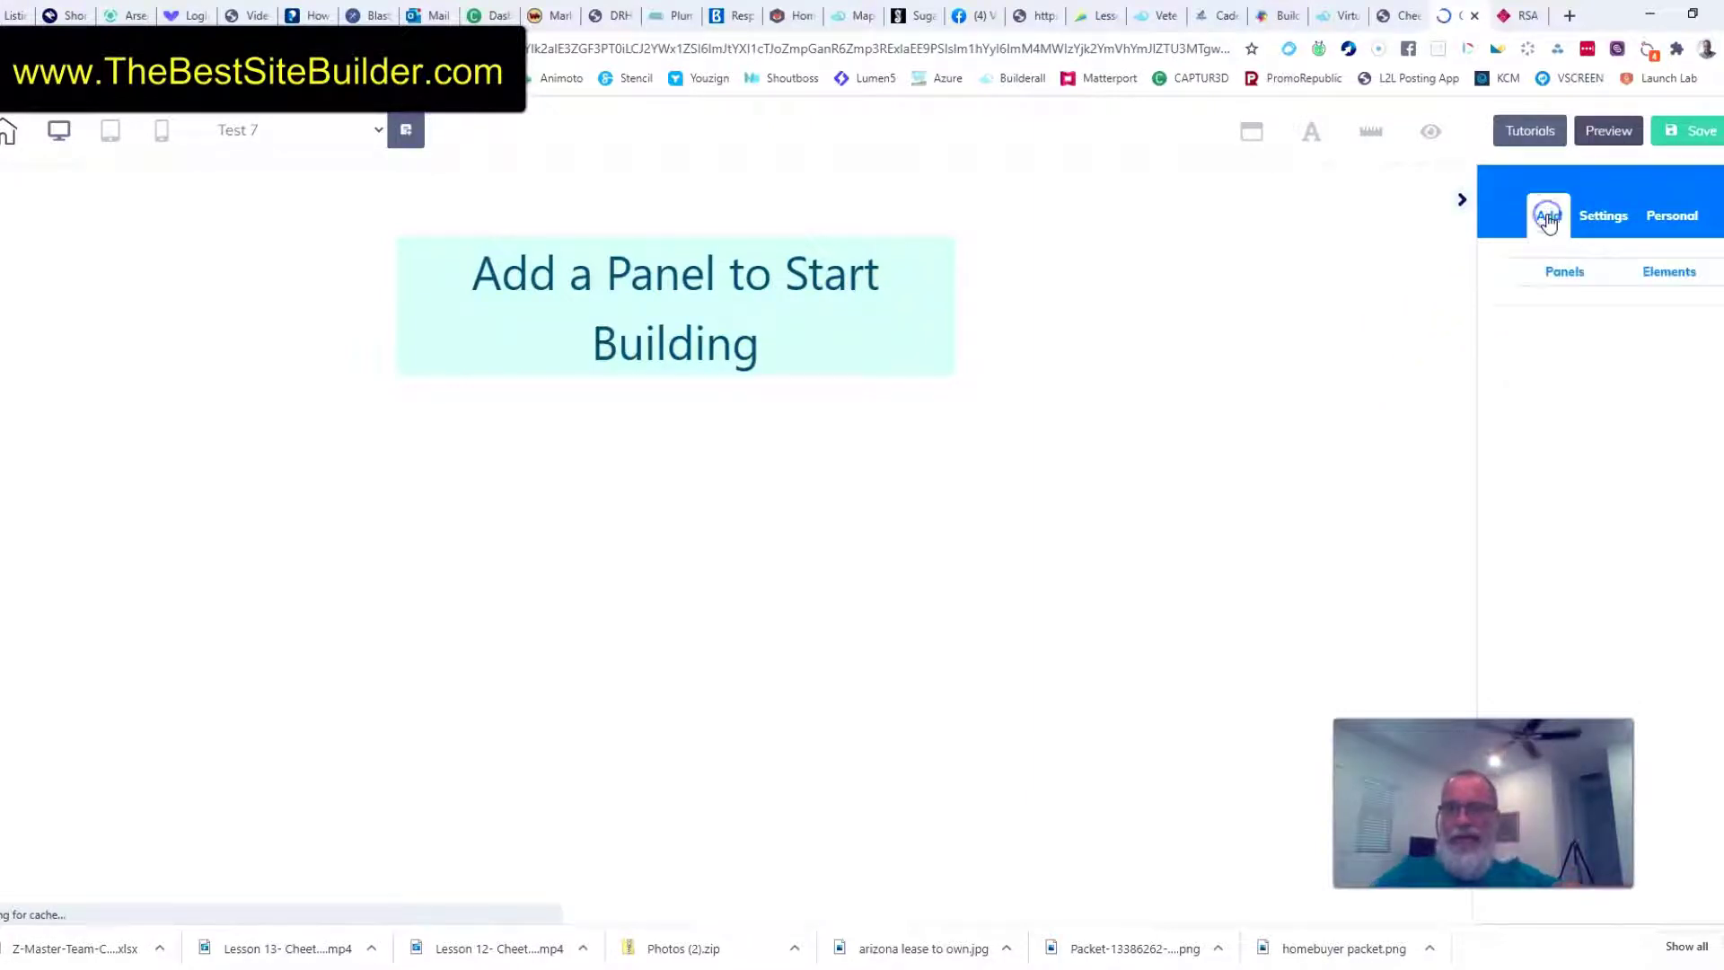
left_click(1552, 282)
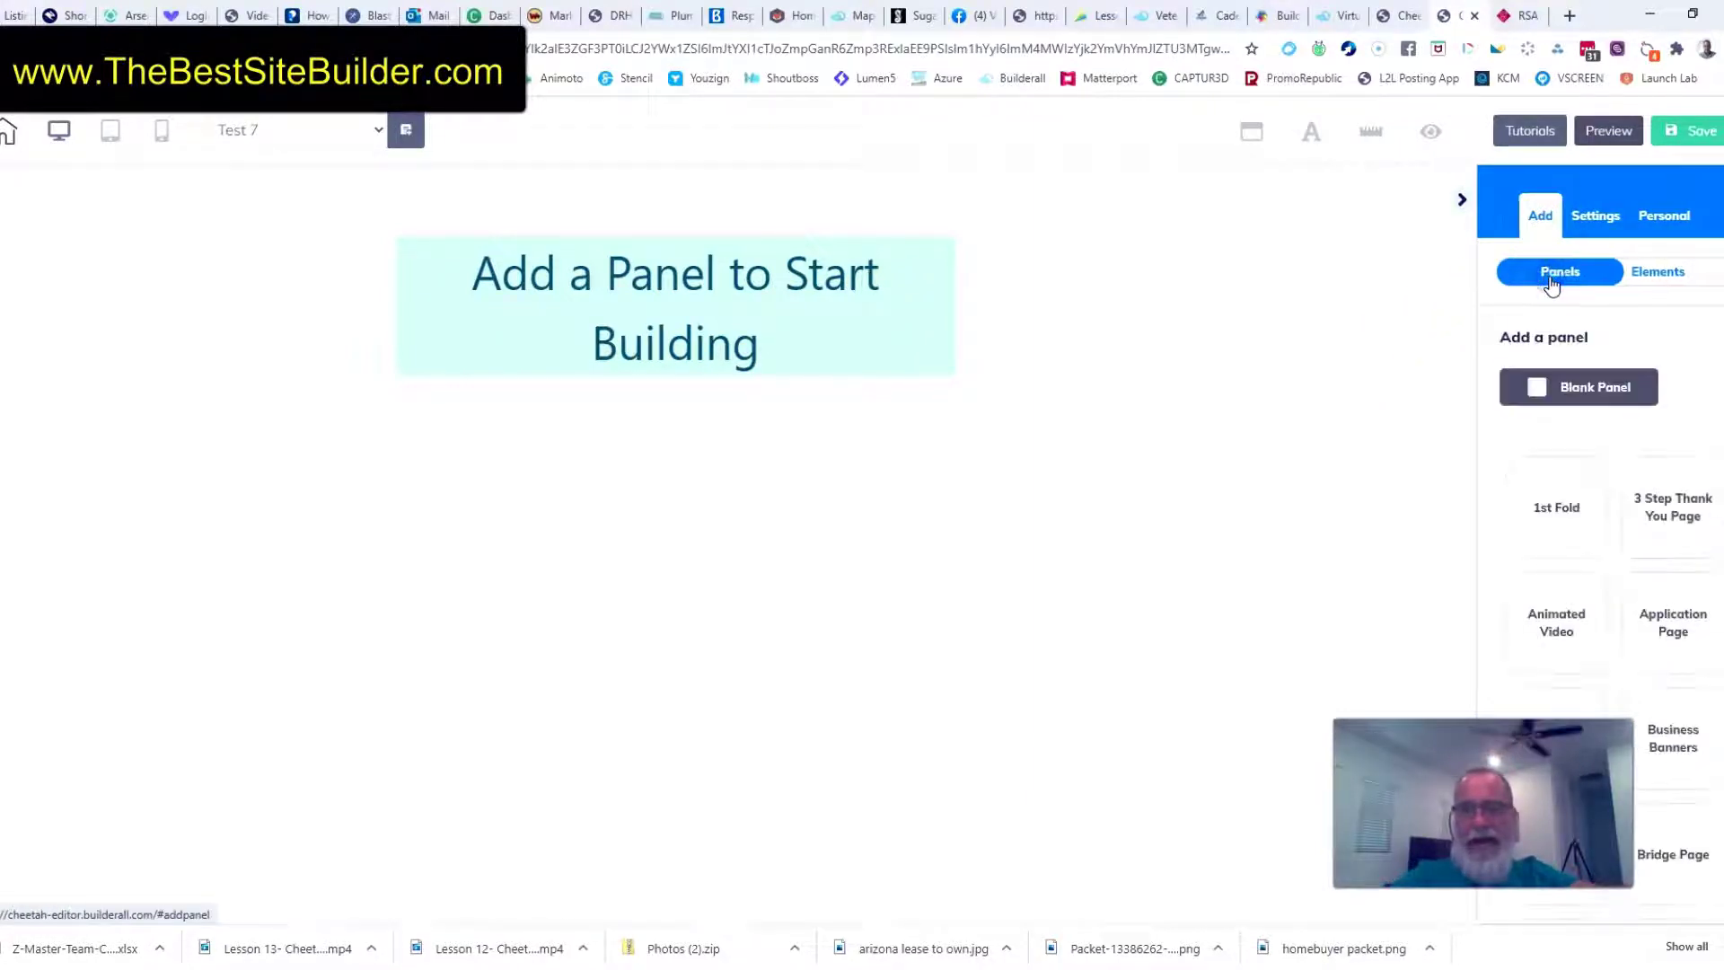
left_click(1570, 382)
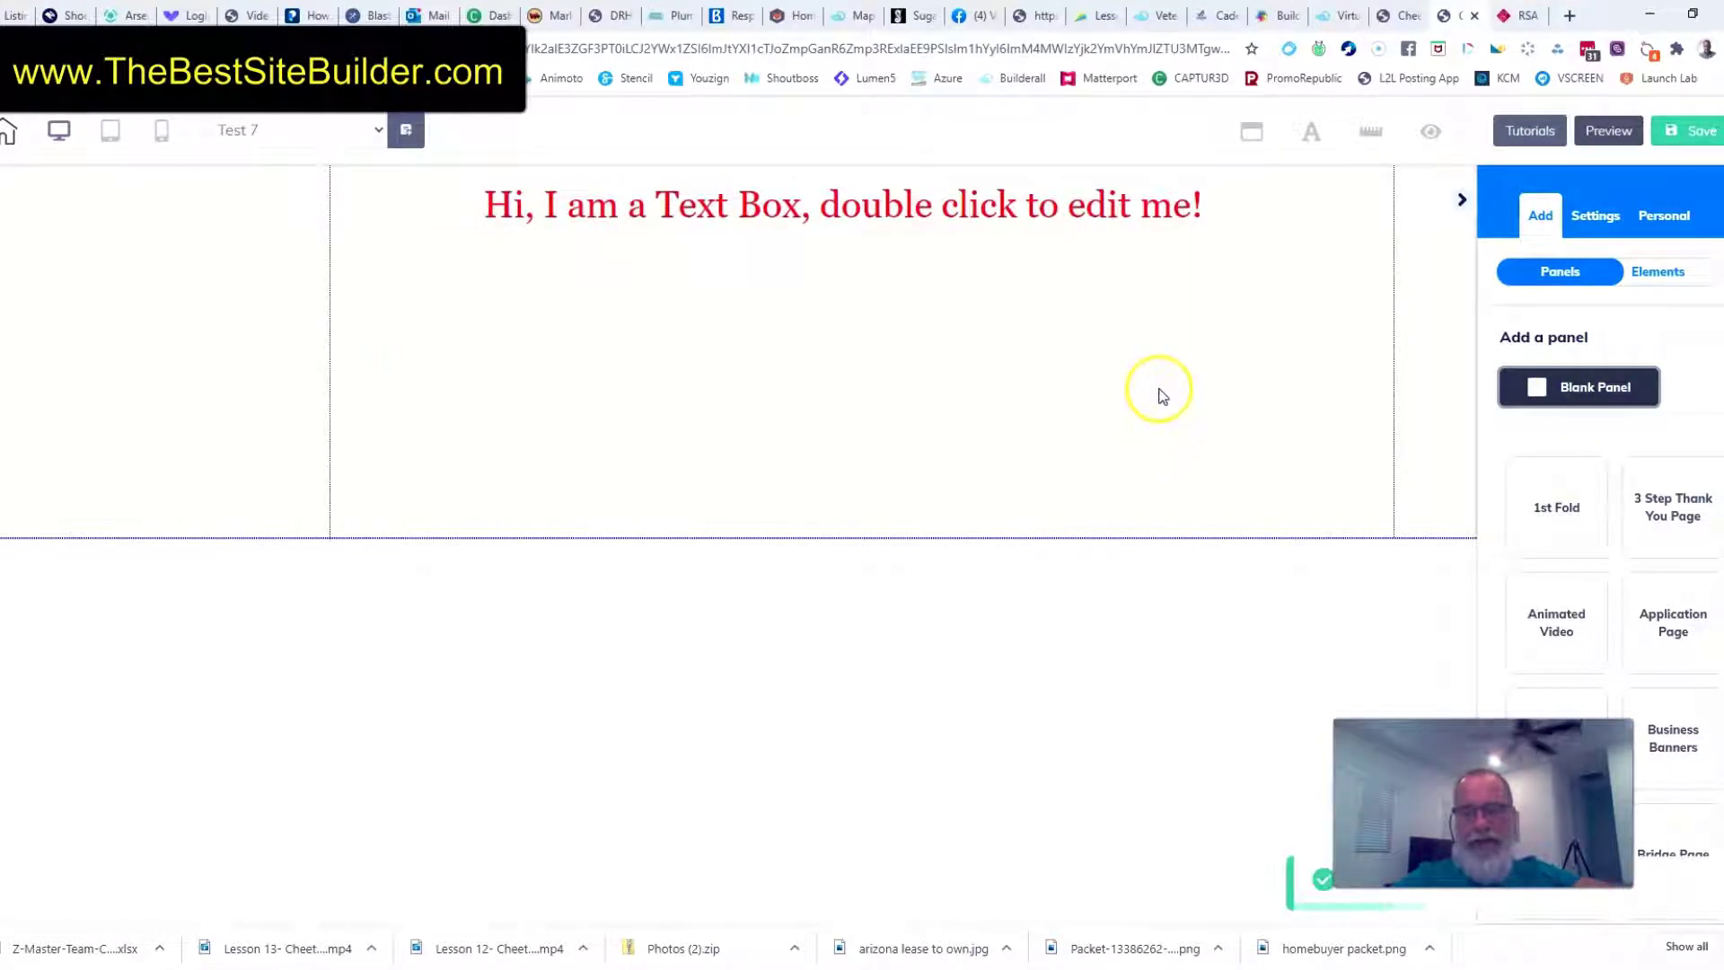
left_click(853, 552)
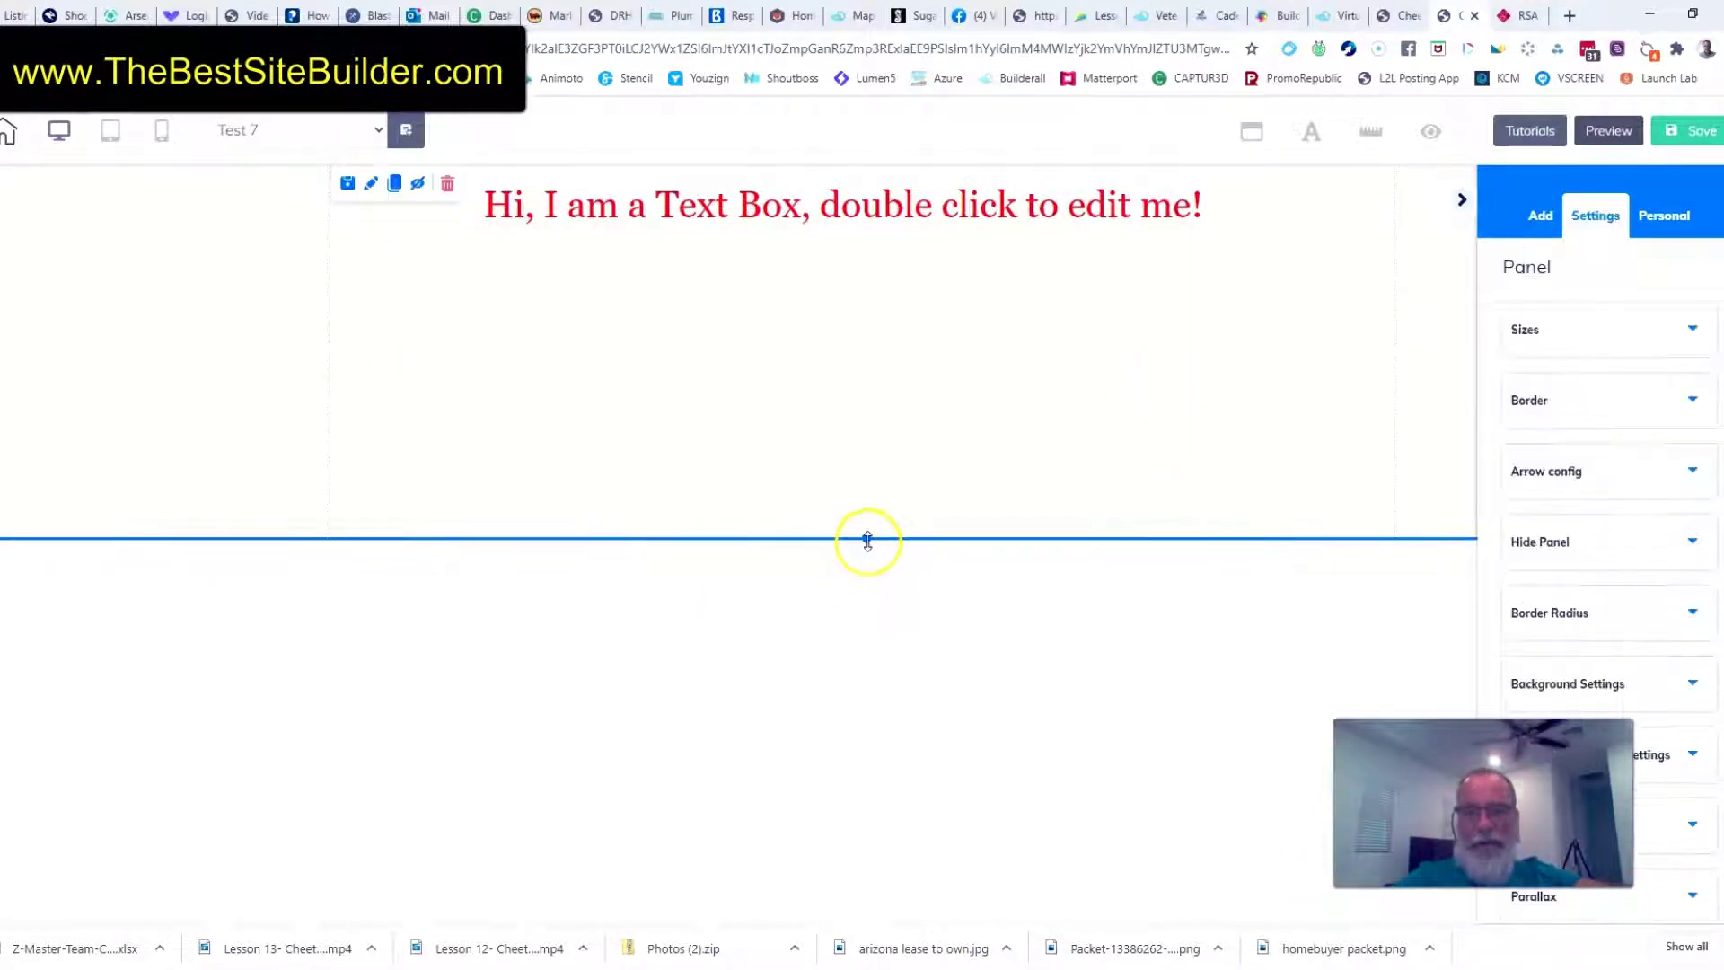
left_click_drag(865, 539, 871, 813)
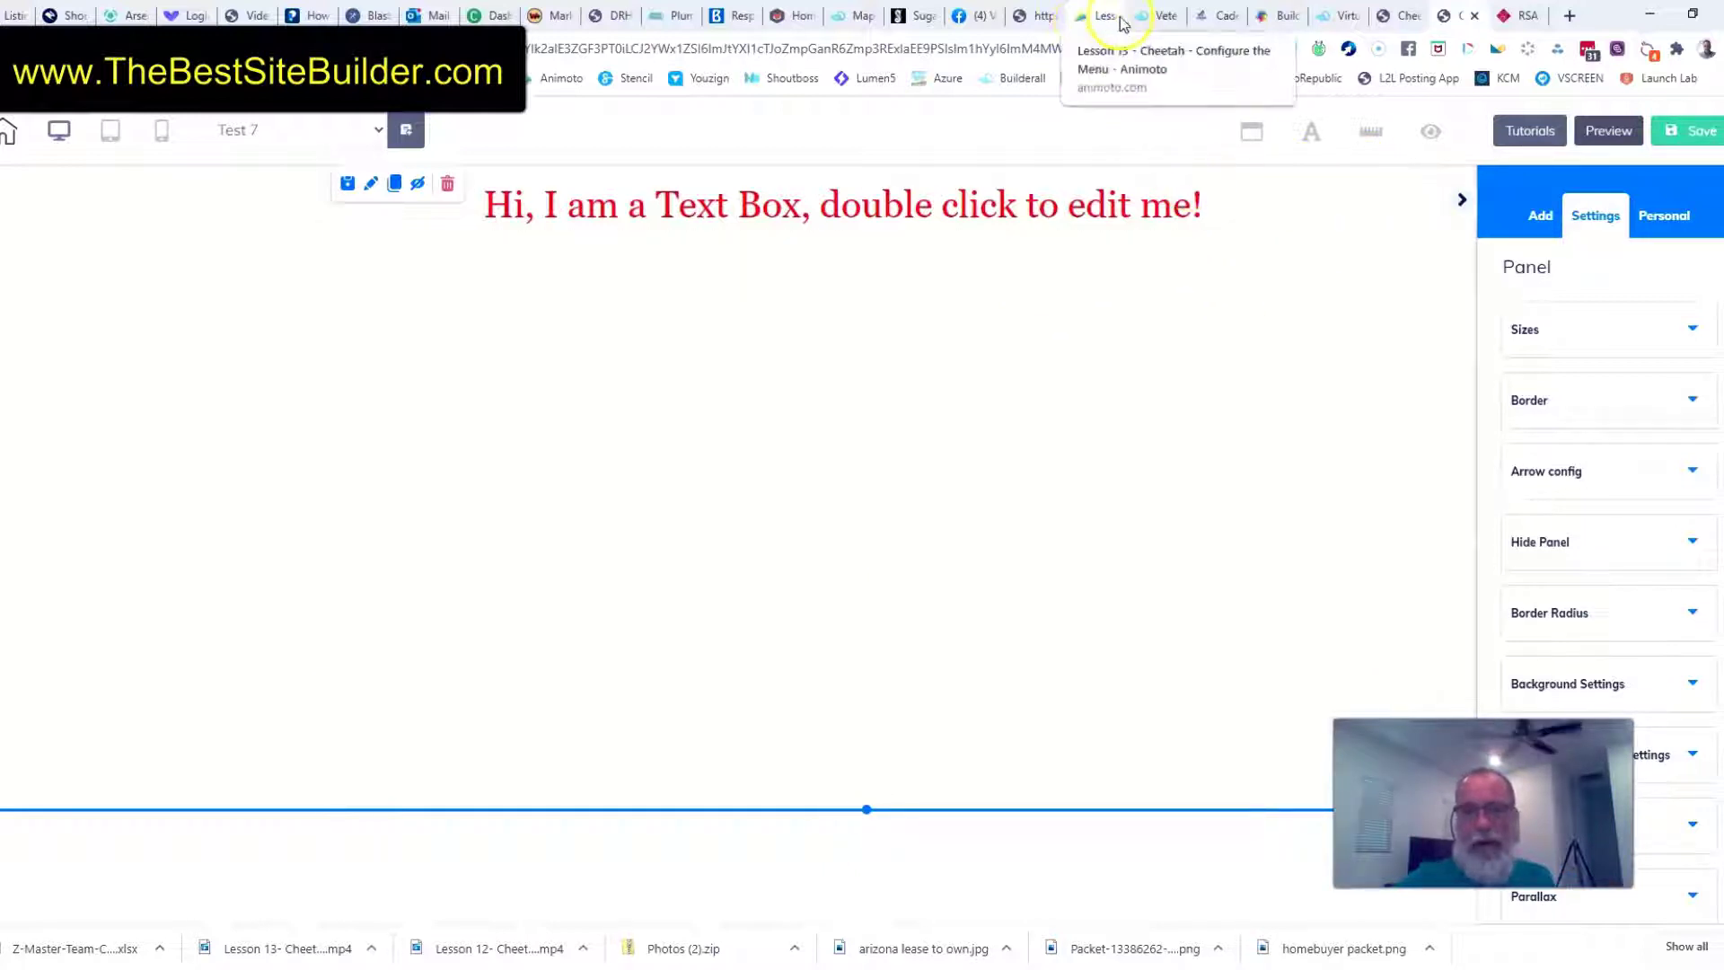
left_click(1276, 16)
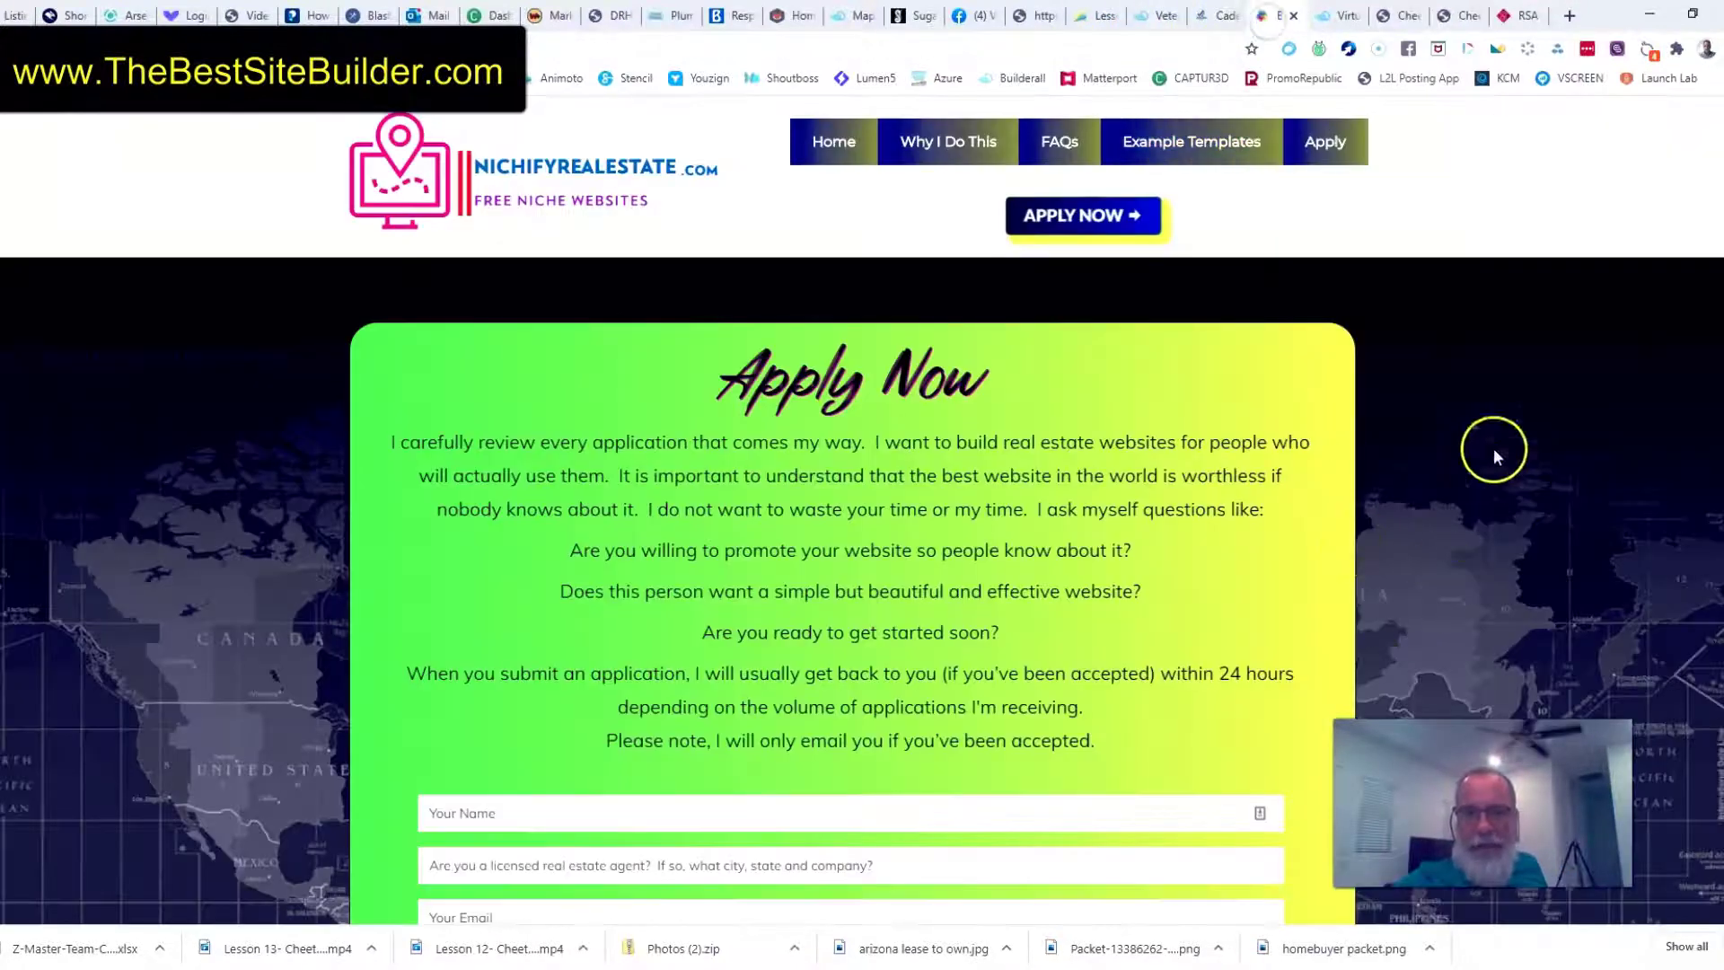
left_click(821, 154)
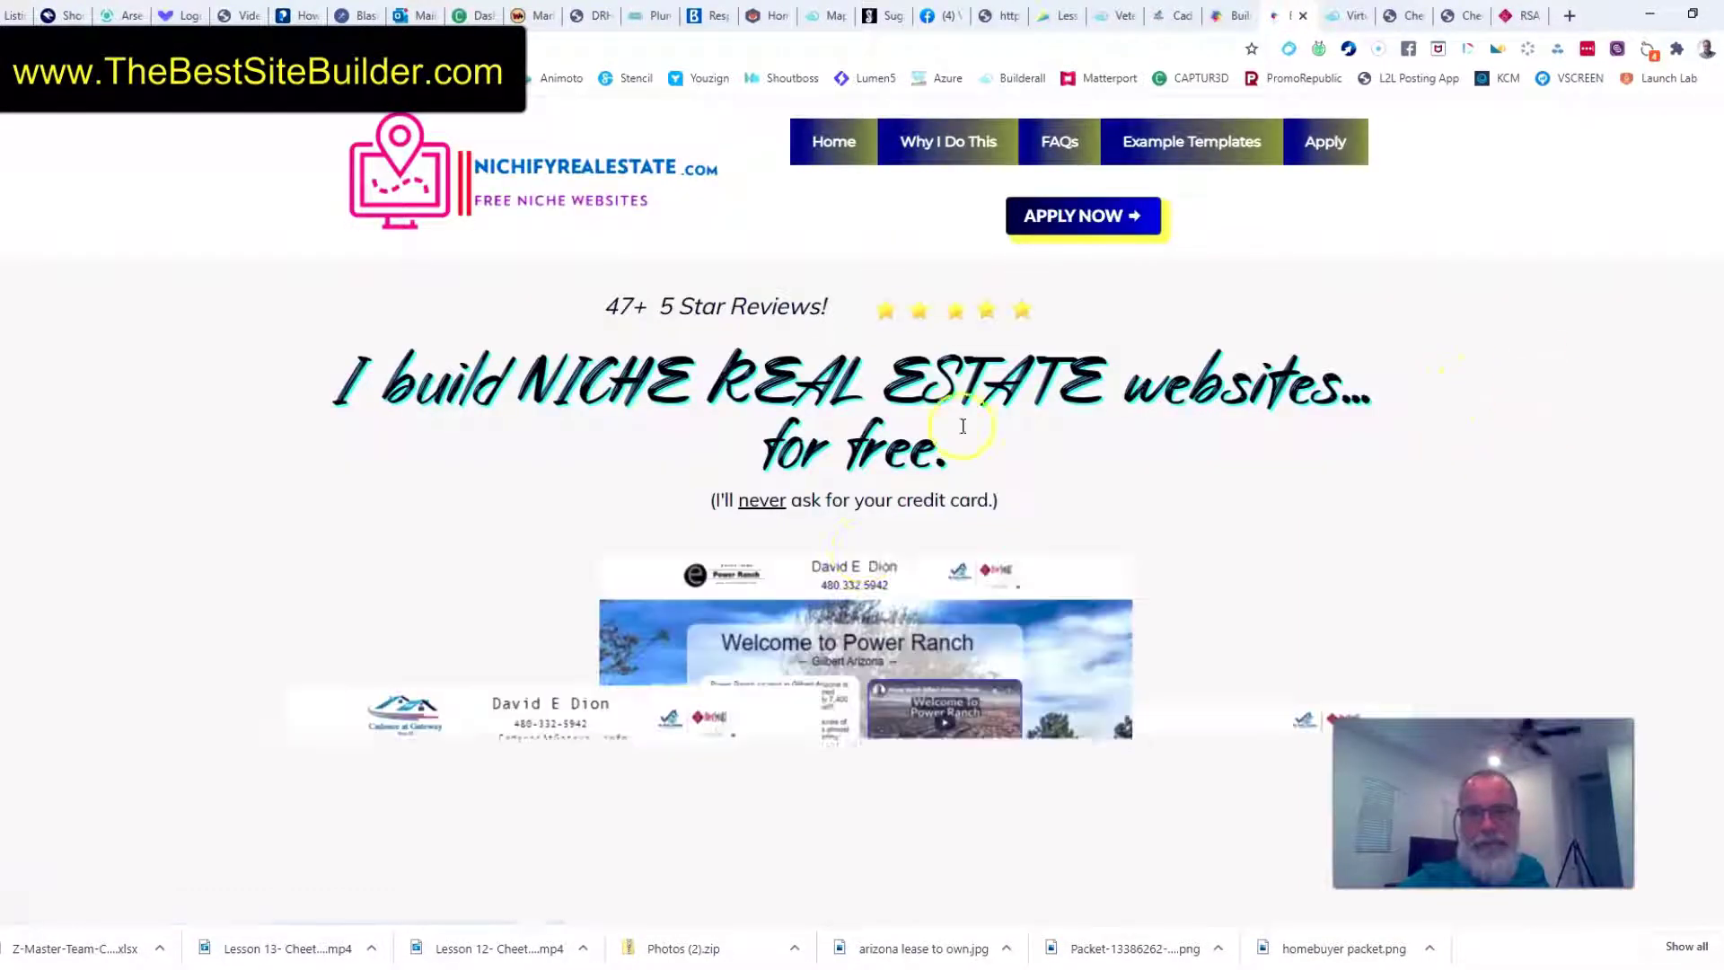
scroll(1140, 277, "down", 4)
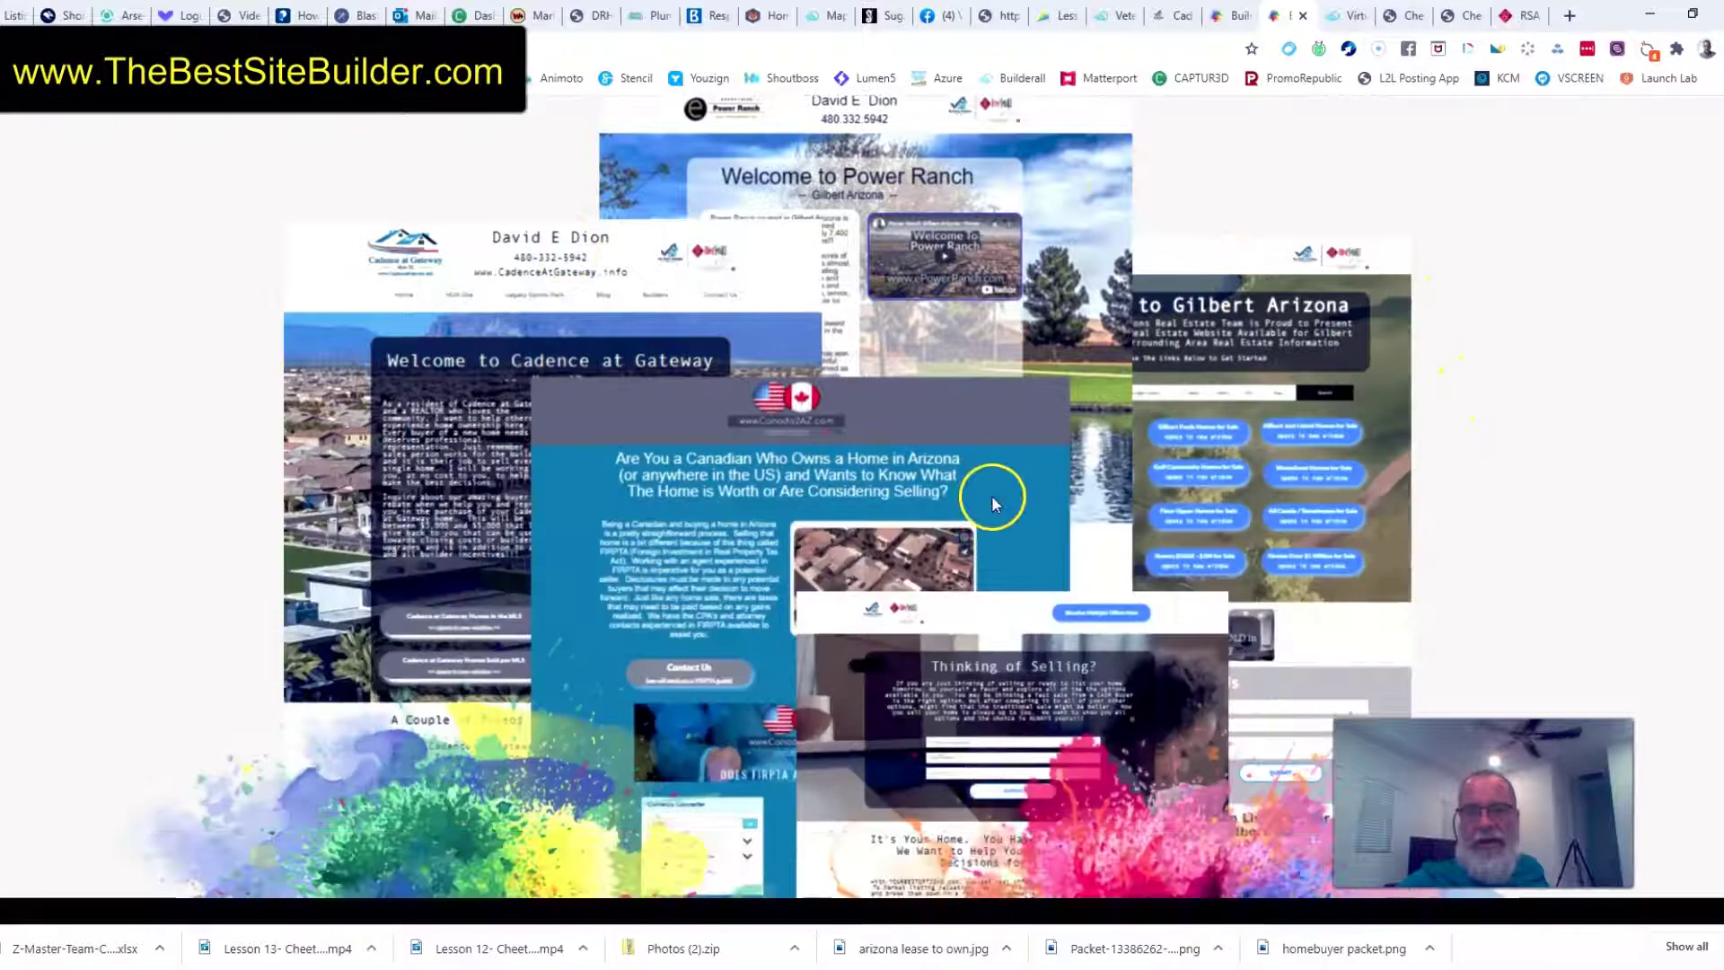
scroll(1119, 374, "up", 3)
scroll(1697, 346, "down", 8)
scroll(1698, 346, "down", 3)
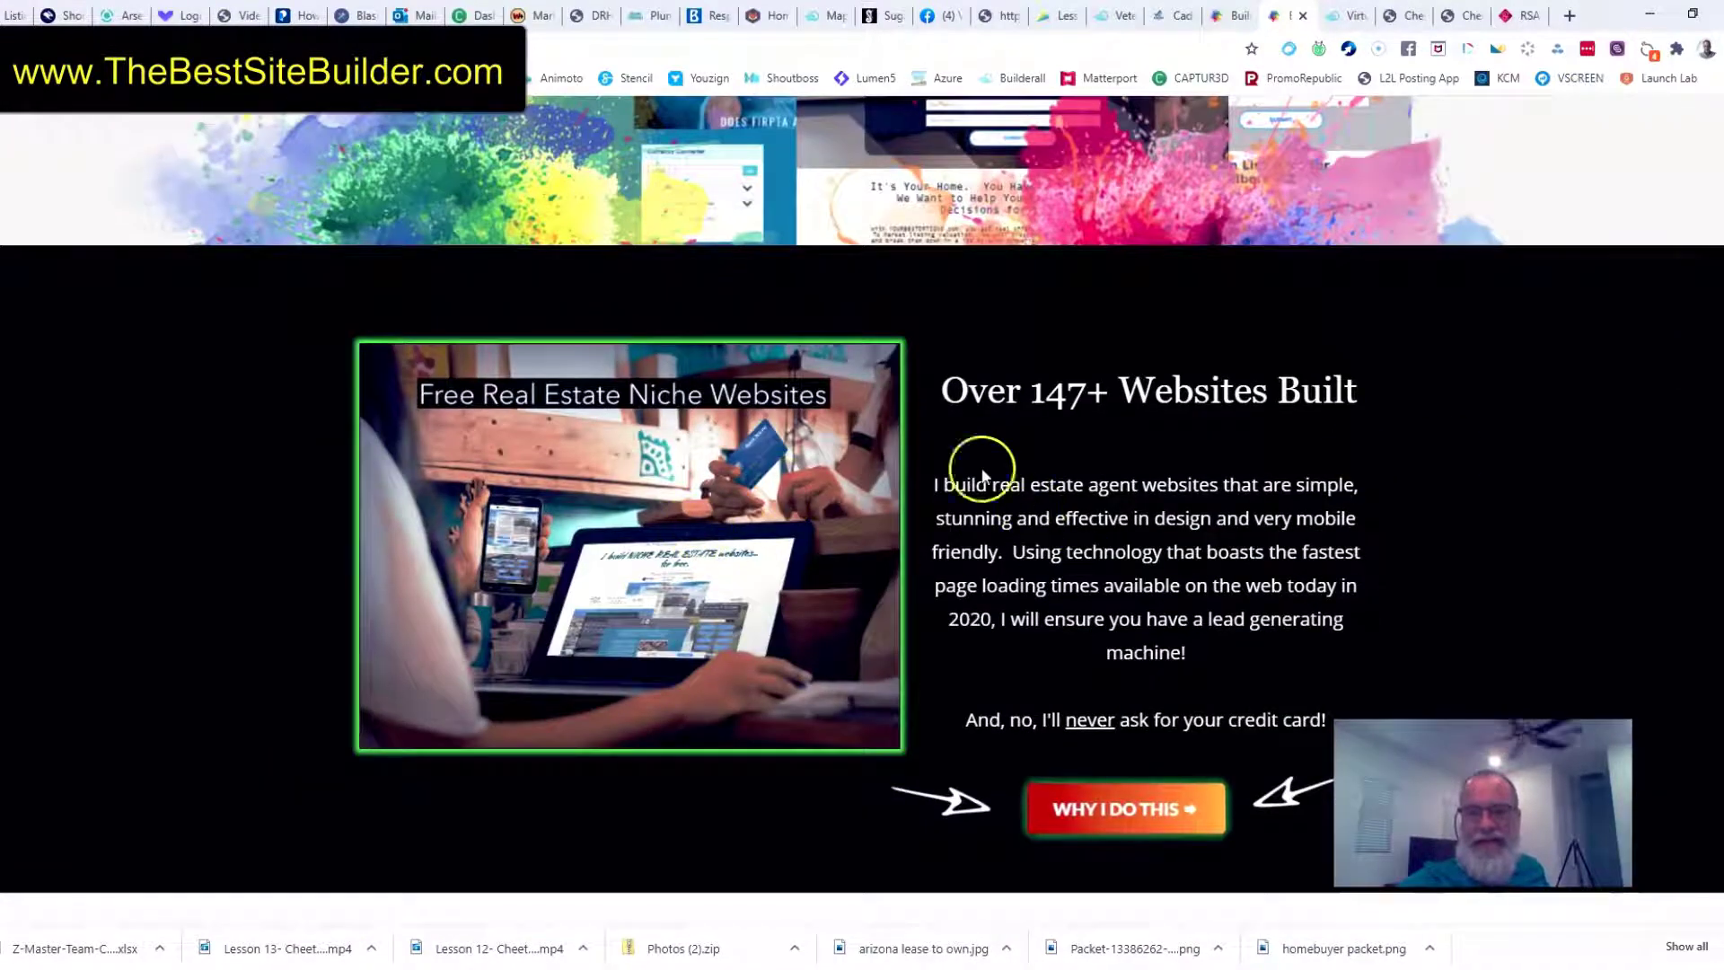
scroll(970, 577, "down", 3)
scroll(587, 577, "down", 4)
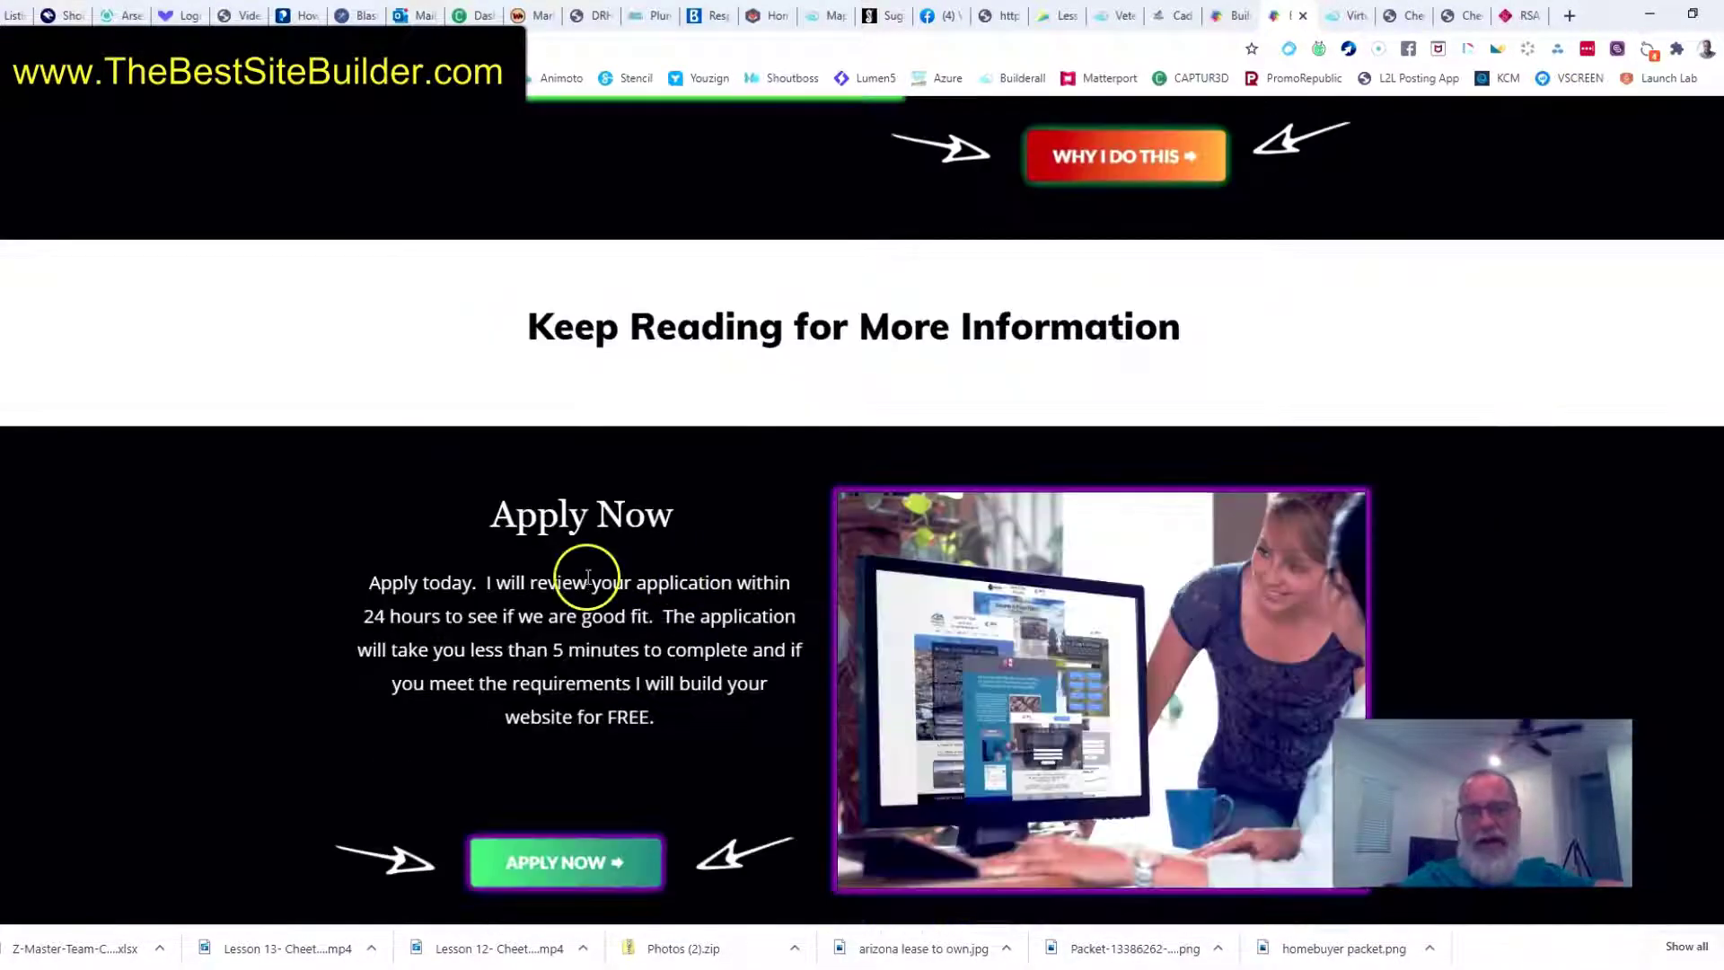
scroll(812, 469, "down", 3)
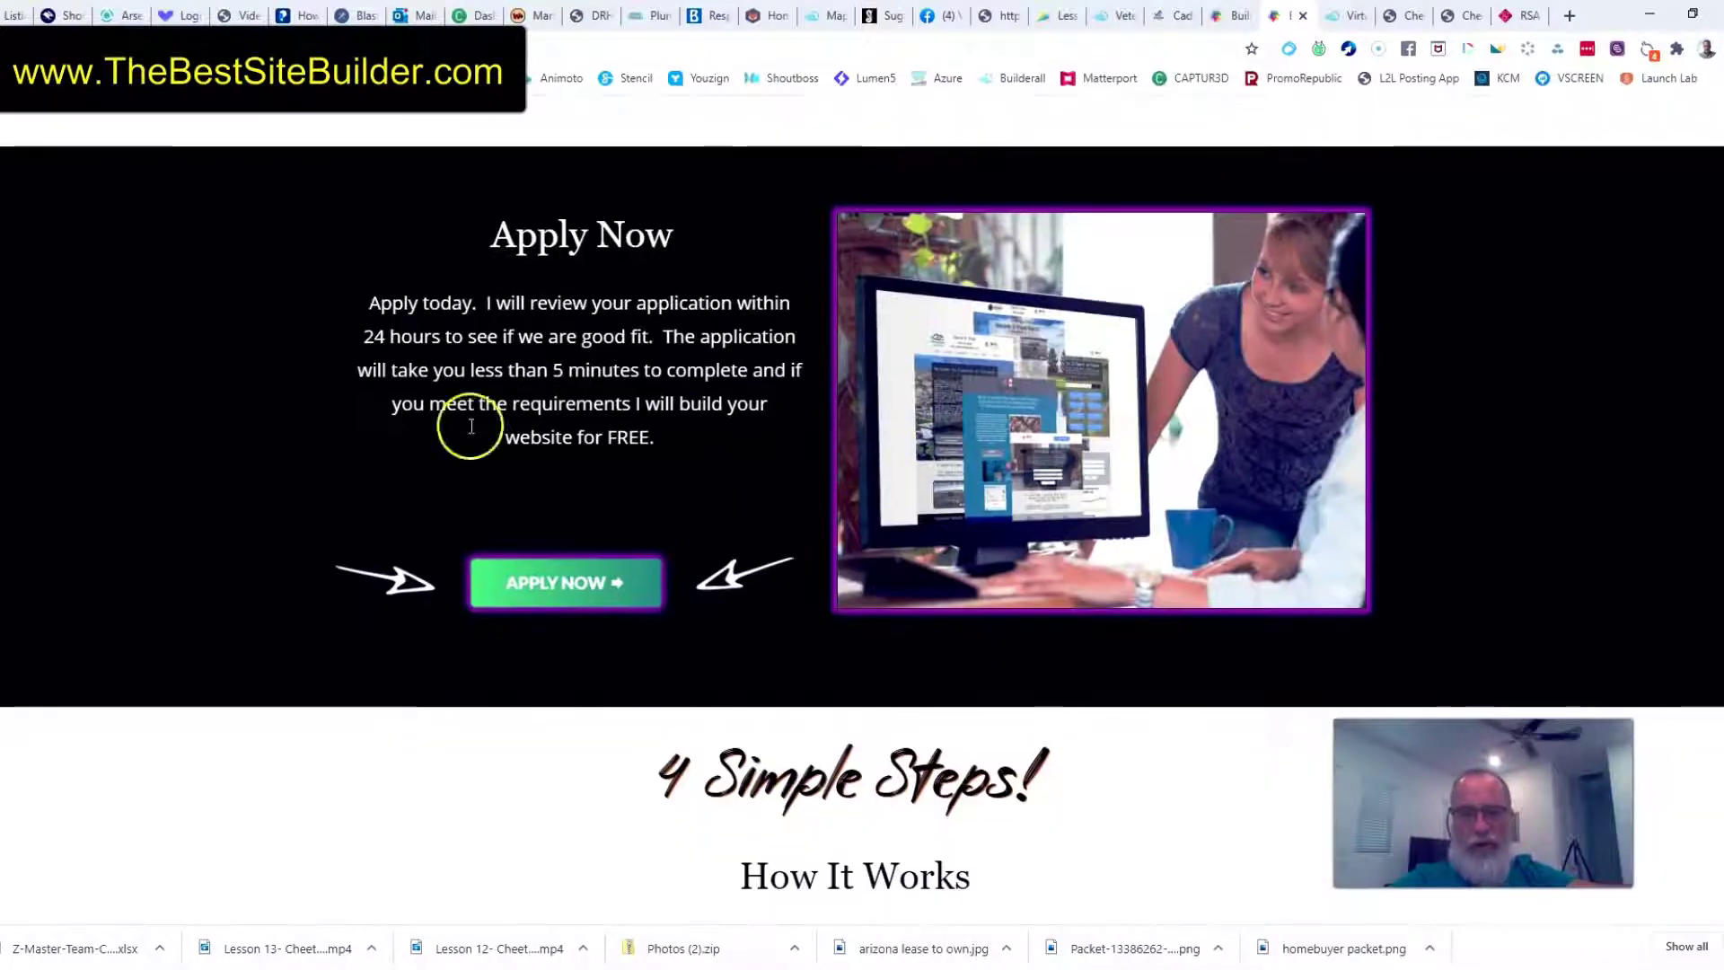
scroll(772, 758, "down", 4)
scroll(1020, 709, "up", 10)
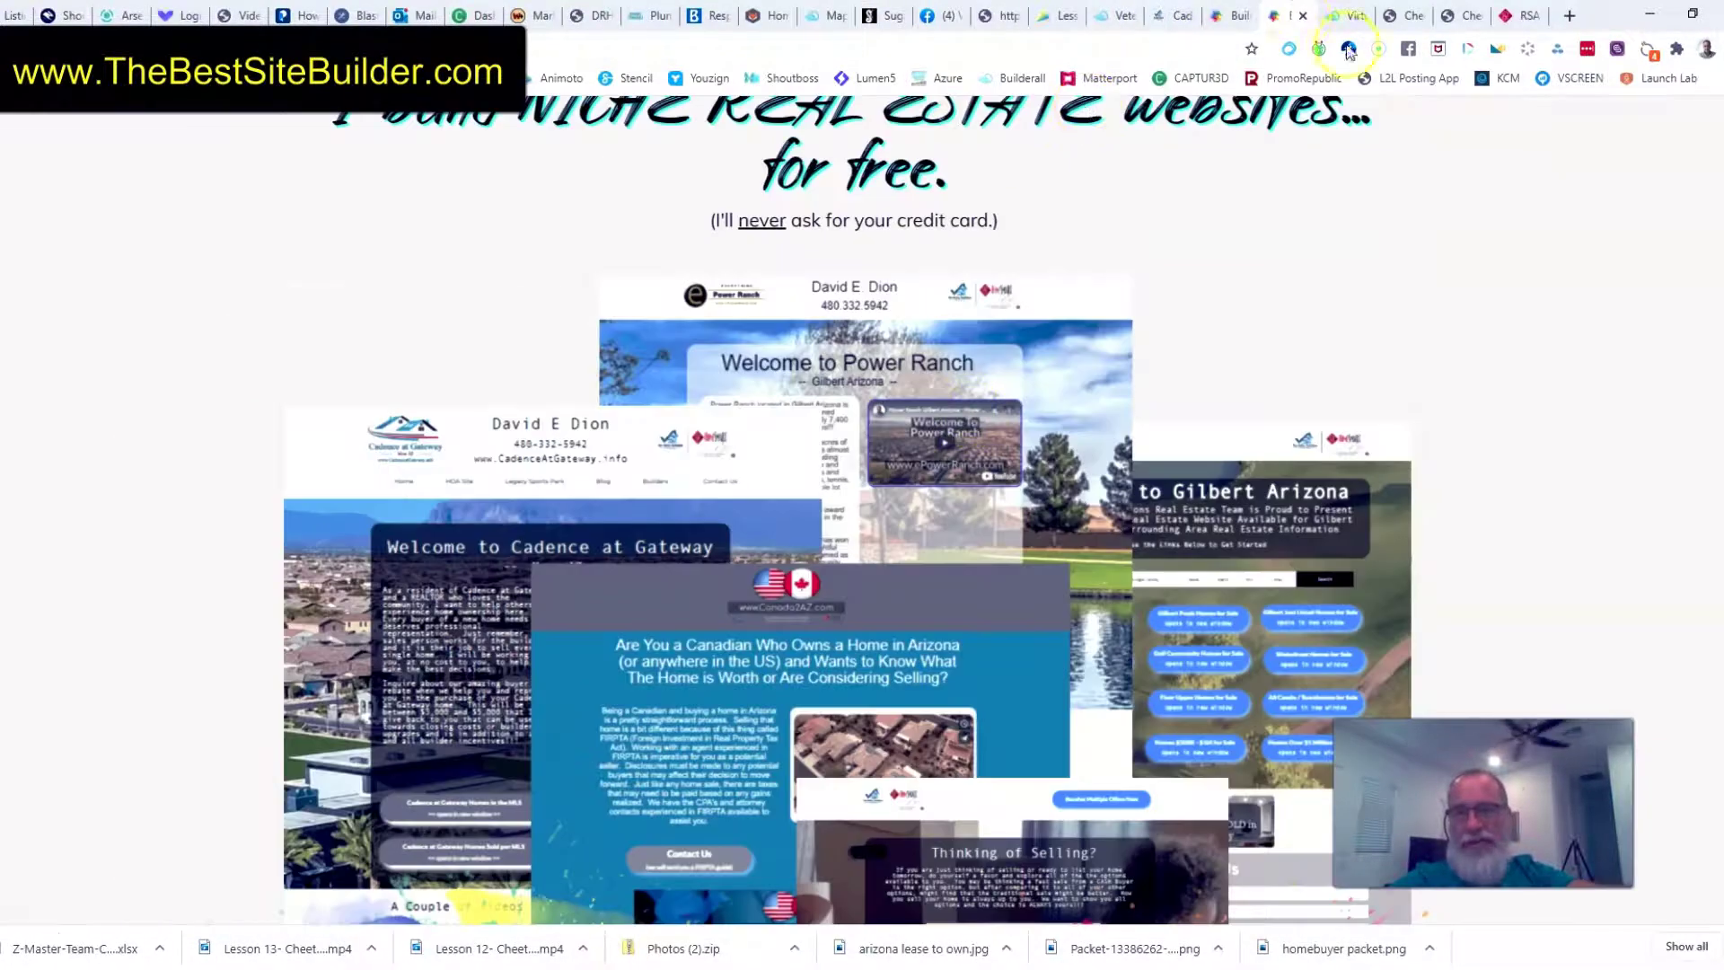
left_click(1455, 16)
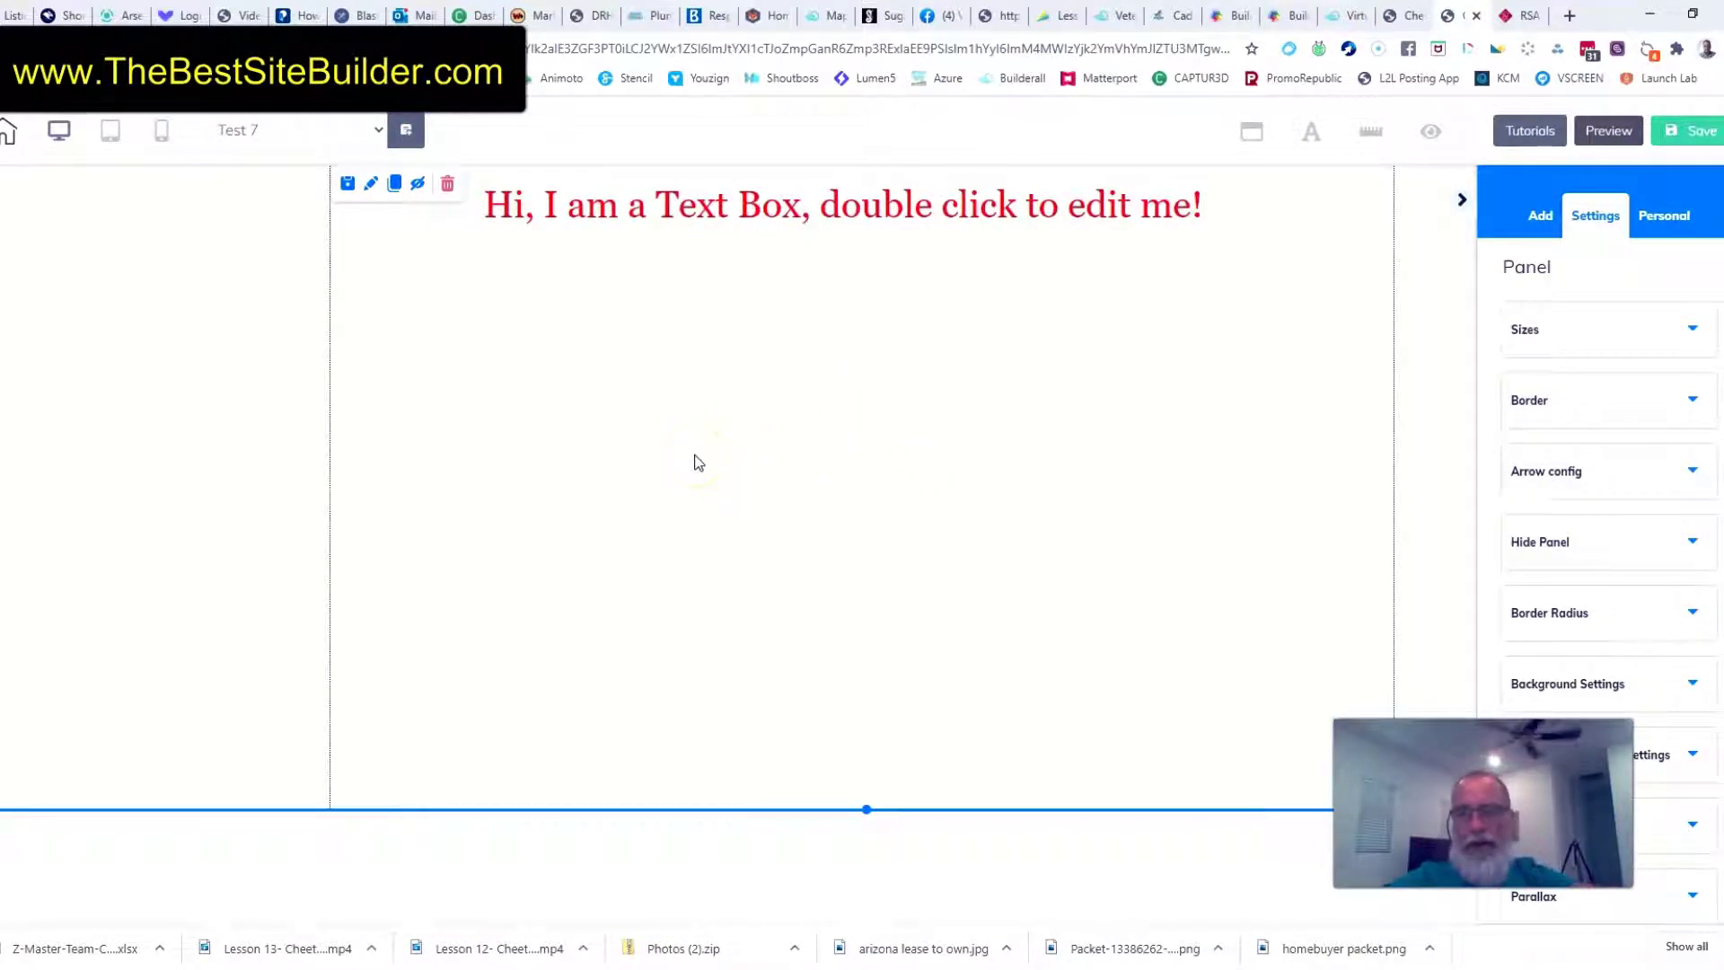
Drag a Social Bars element from Add > Elements onto the panel
left_click(1538, 218)
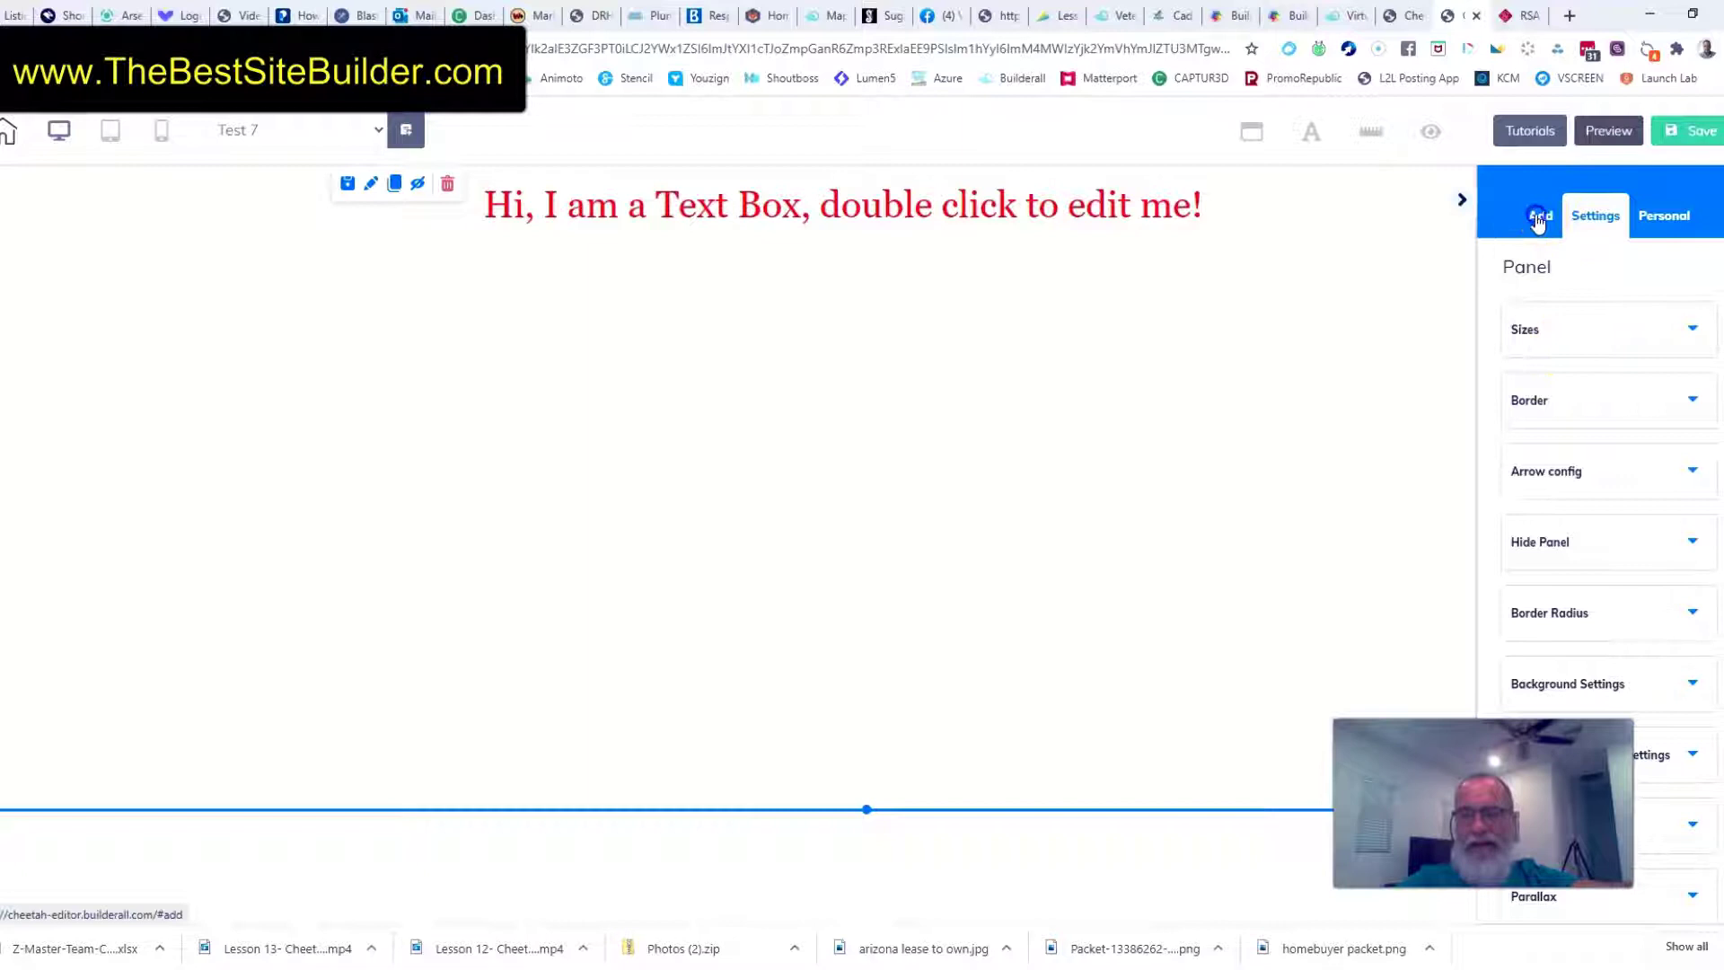
left_click(1656, 273)
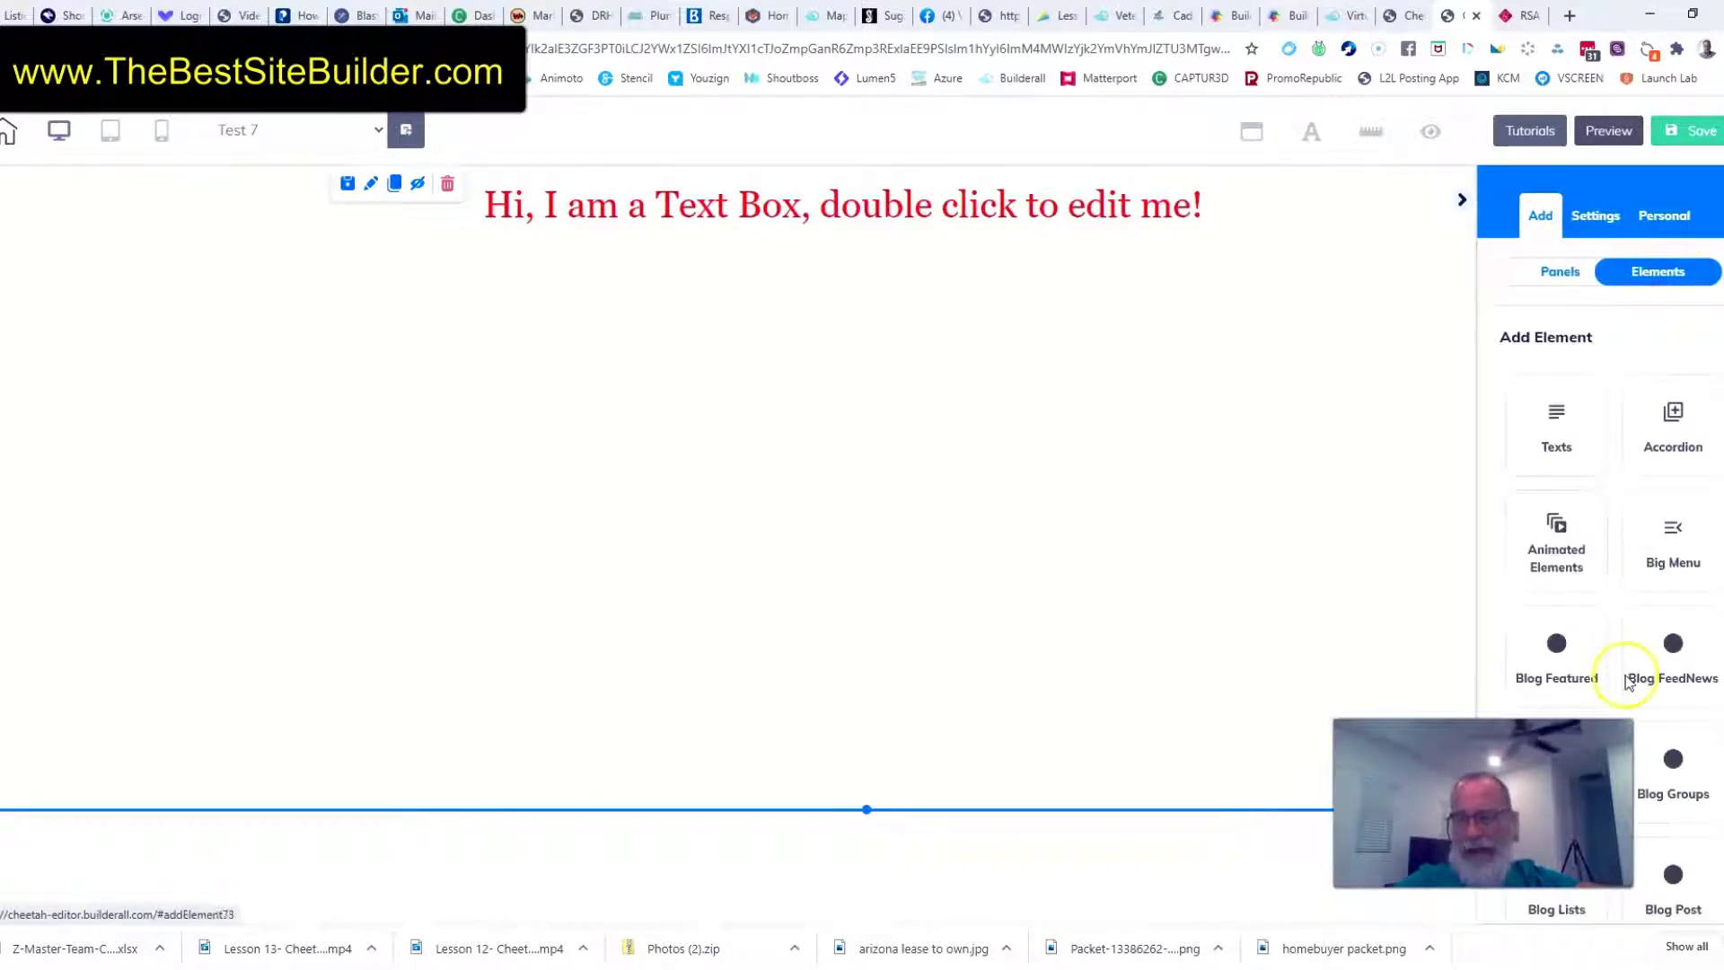
scroll(1627, 682, "down", 10)
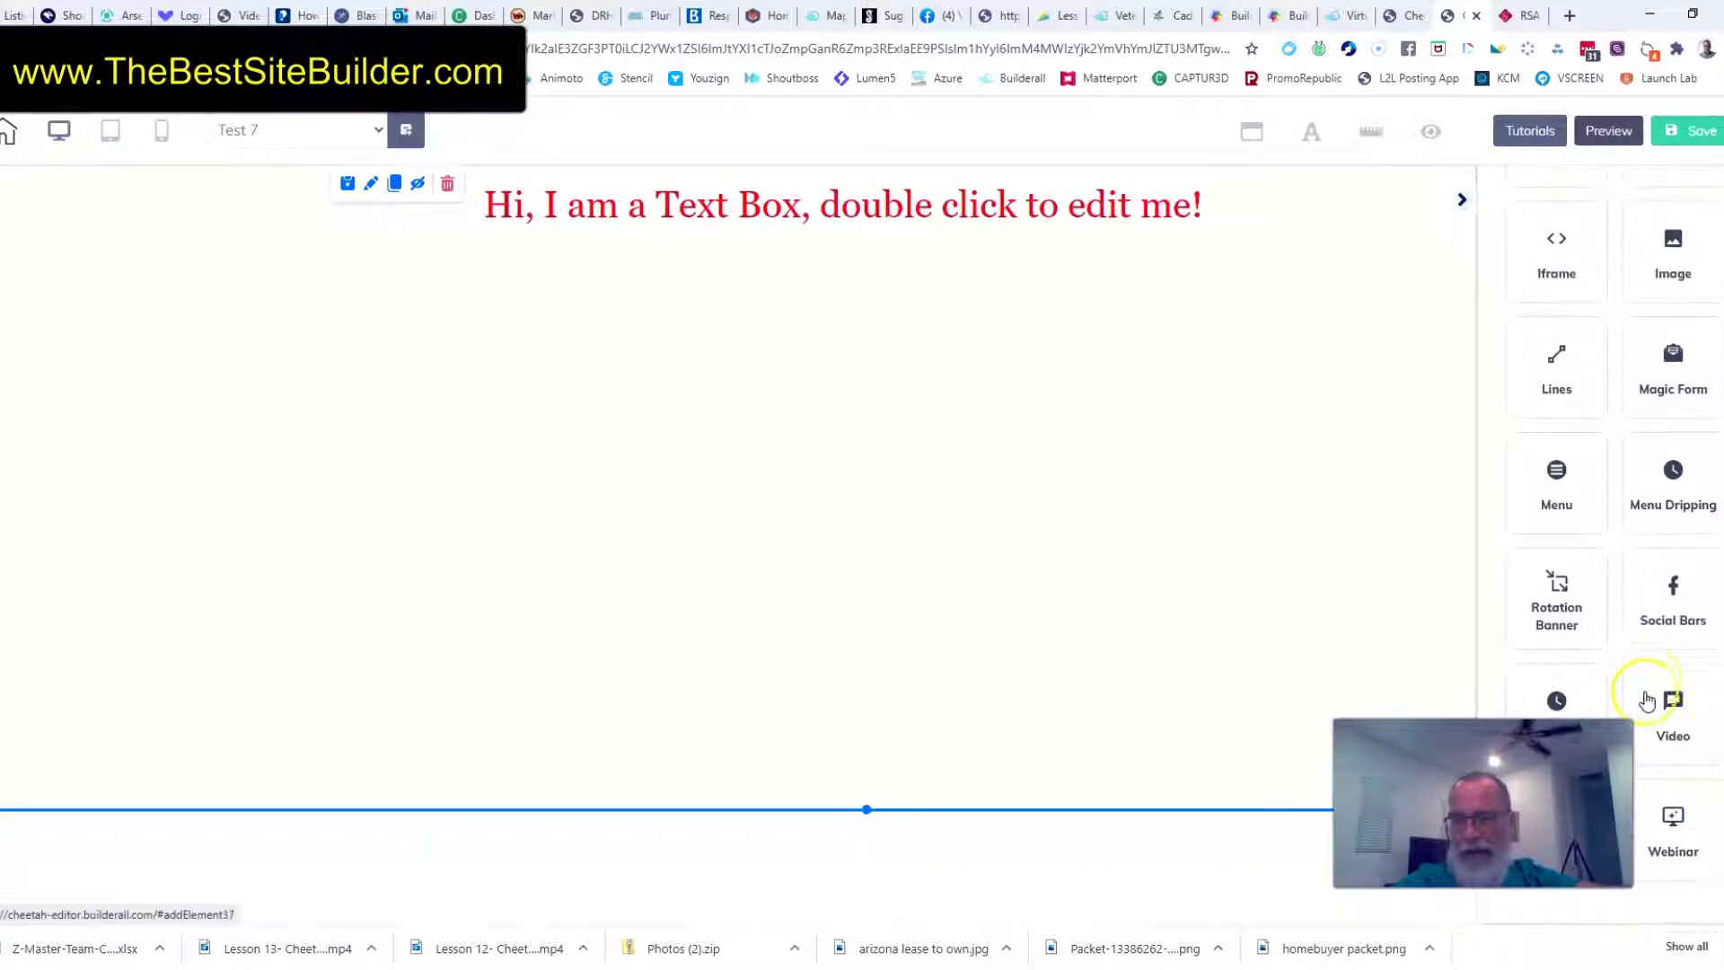
left_click(1670, 593)
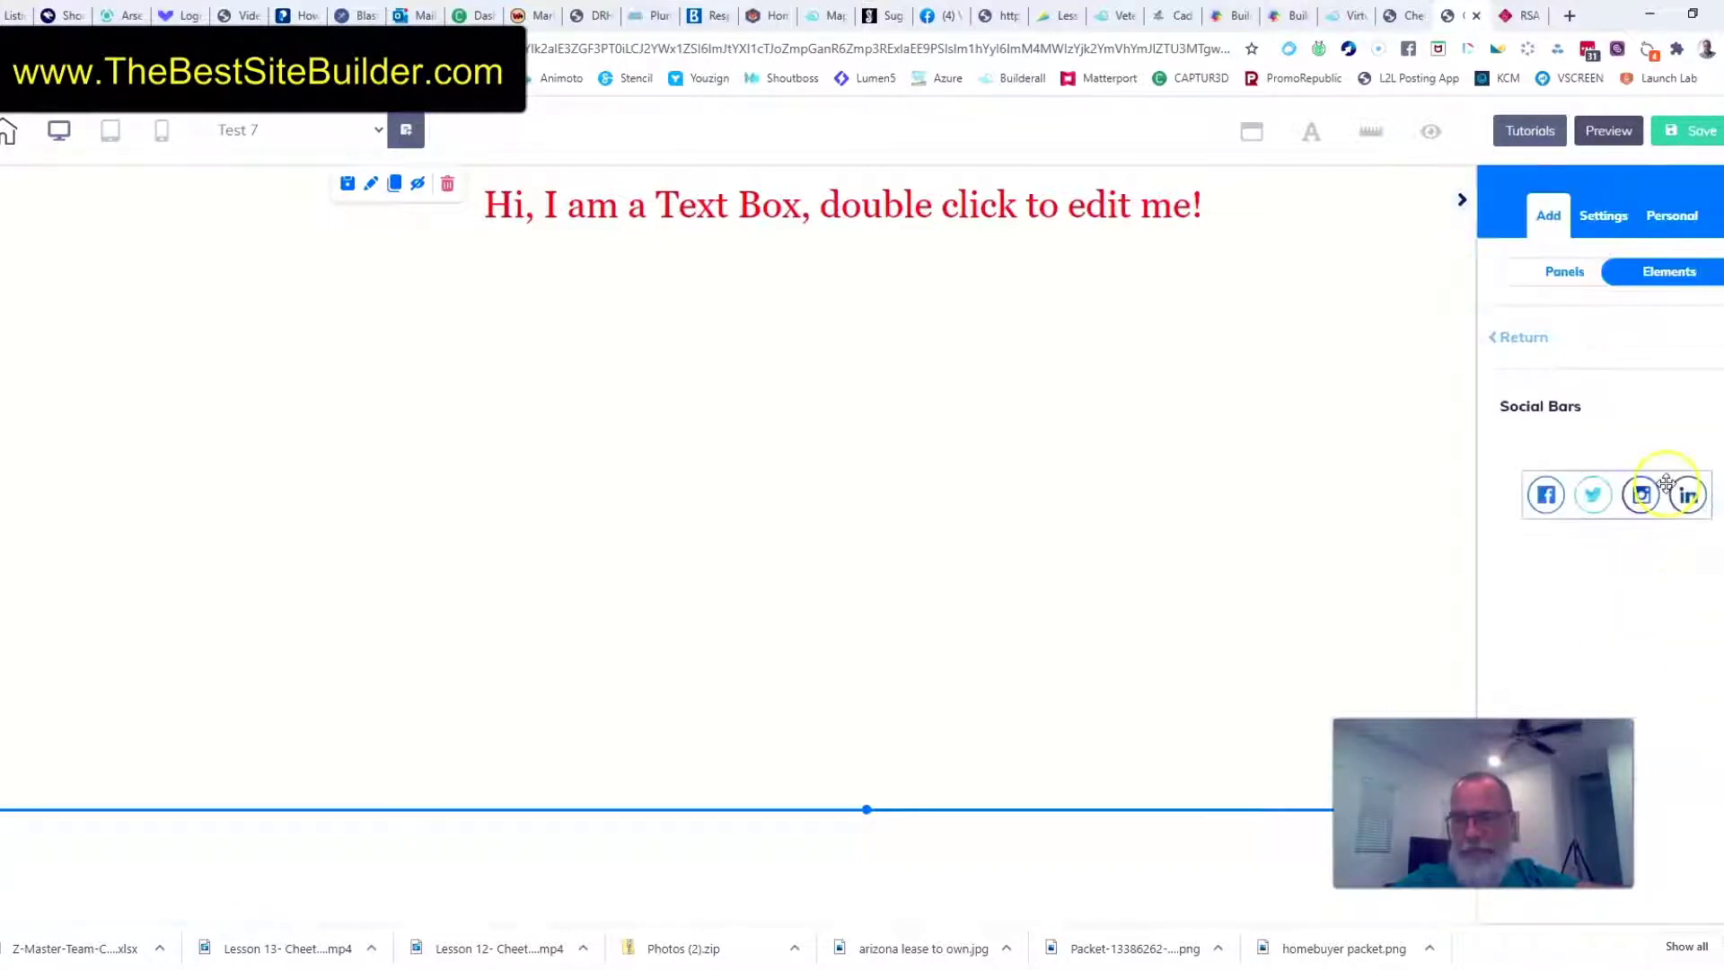
left_click_drag(1639, 500, 787, 493)
left_click_drag(996, 505, 1015, 520)
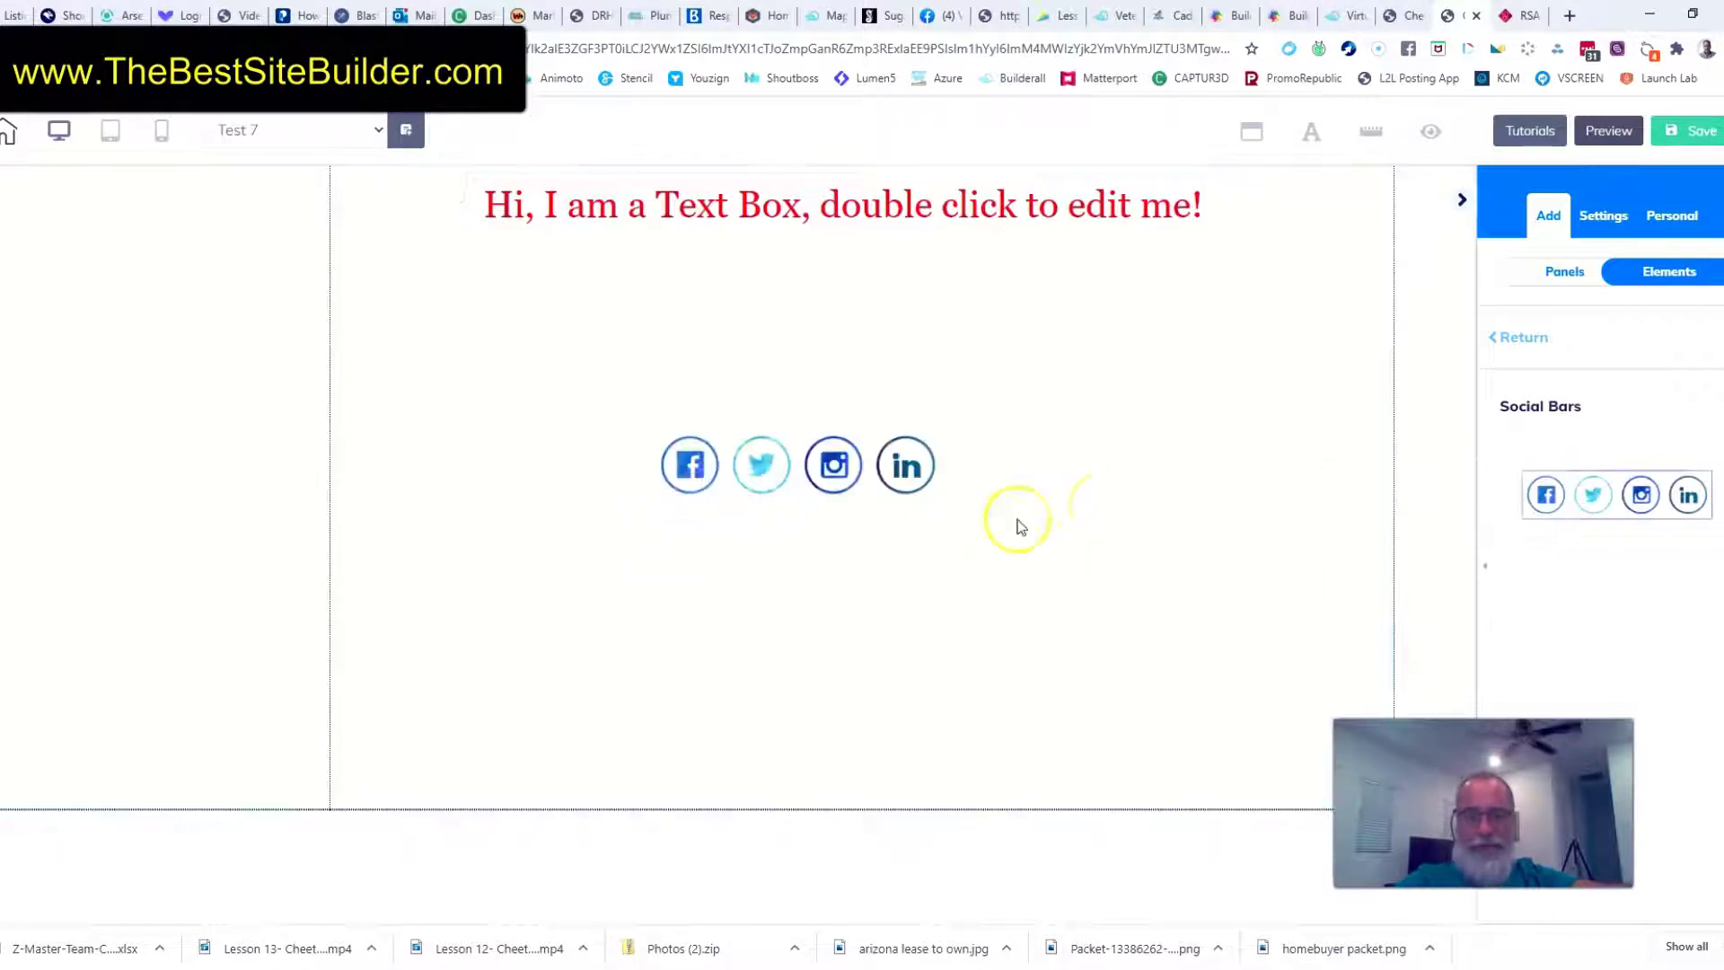
Enlarge the social bar with its corner handle and centre it in the panel
left_click(853, 477)
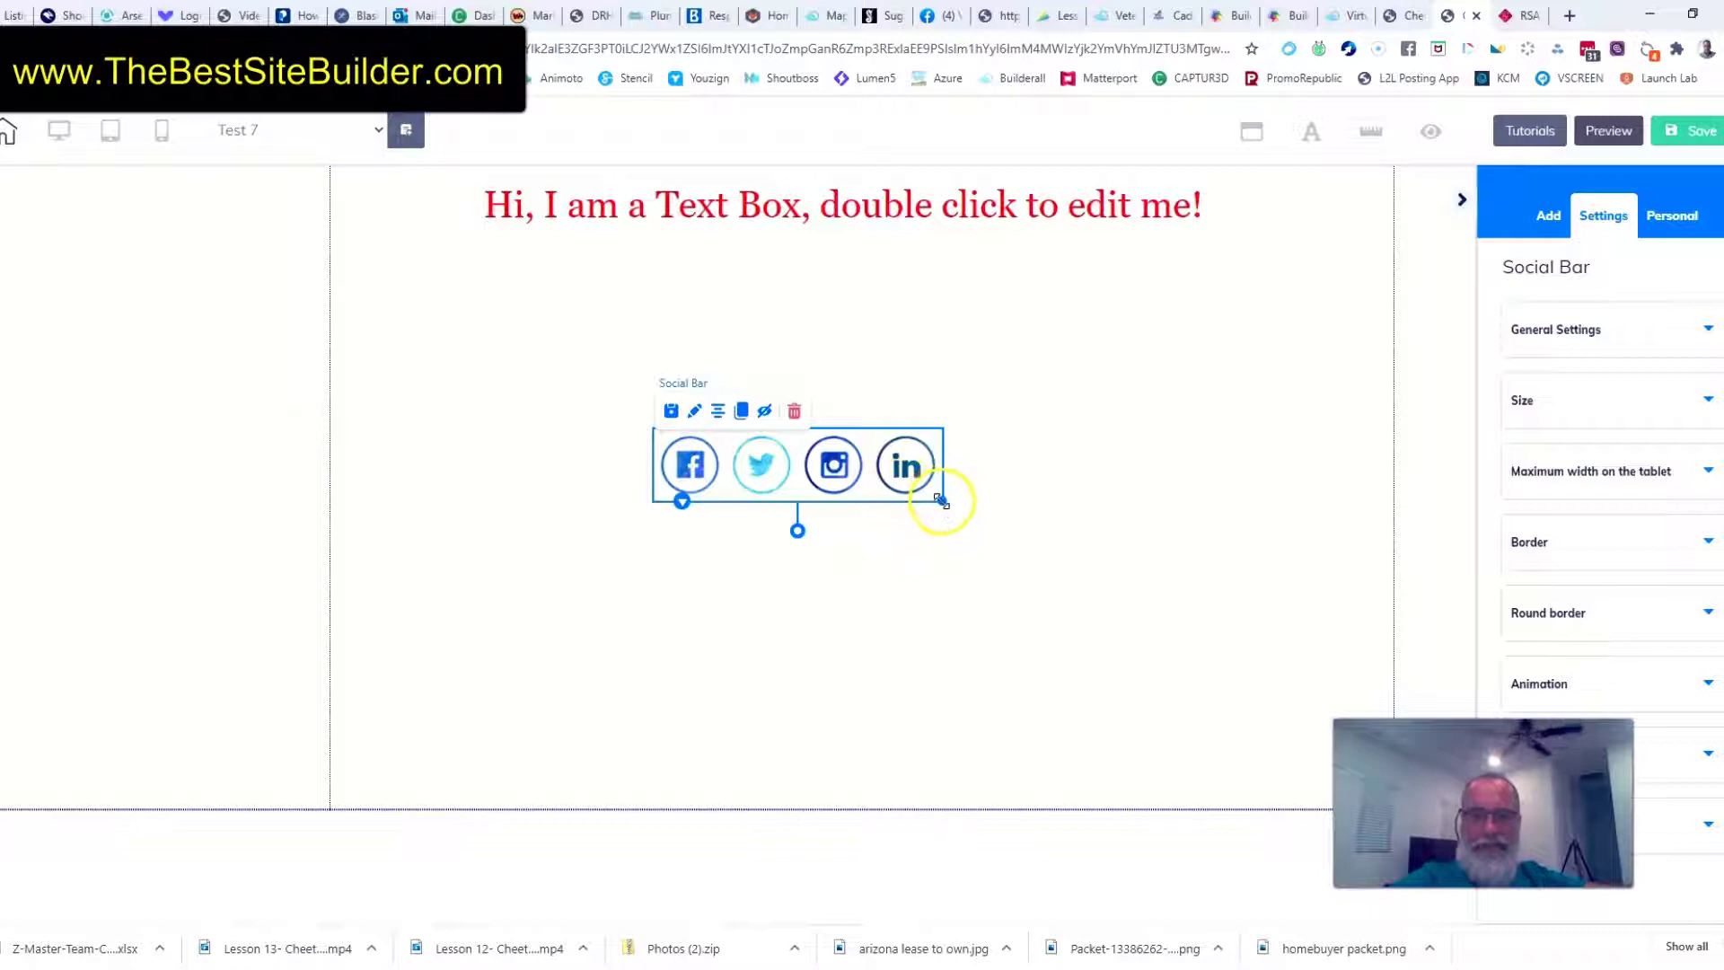
left_click_drag(941, 501, 1340, 607)
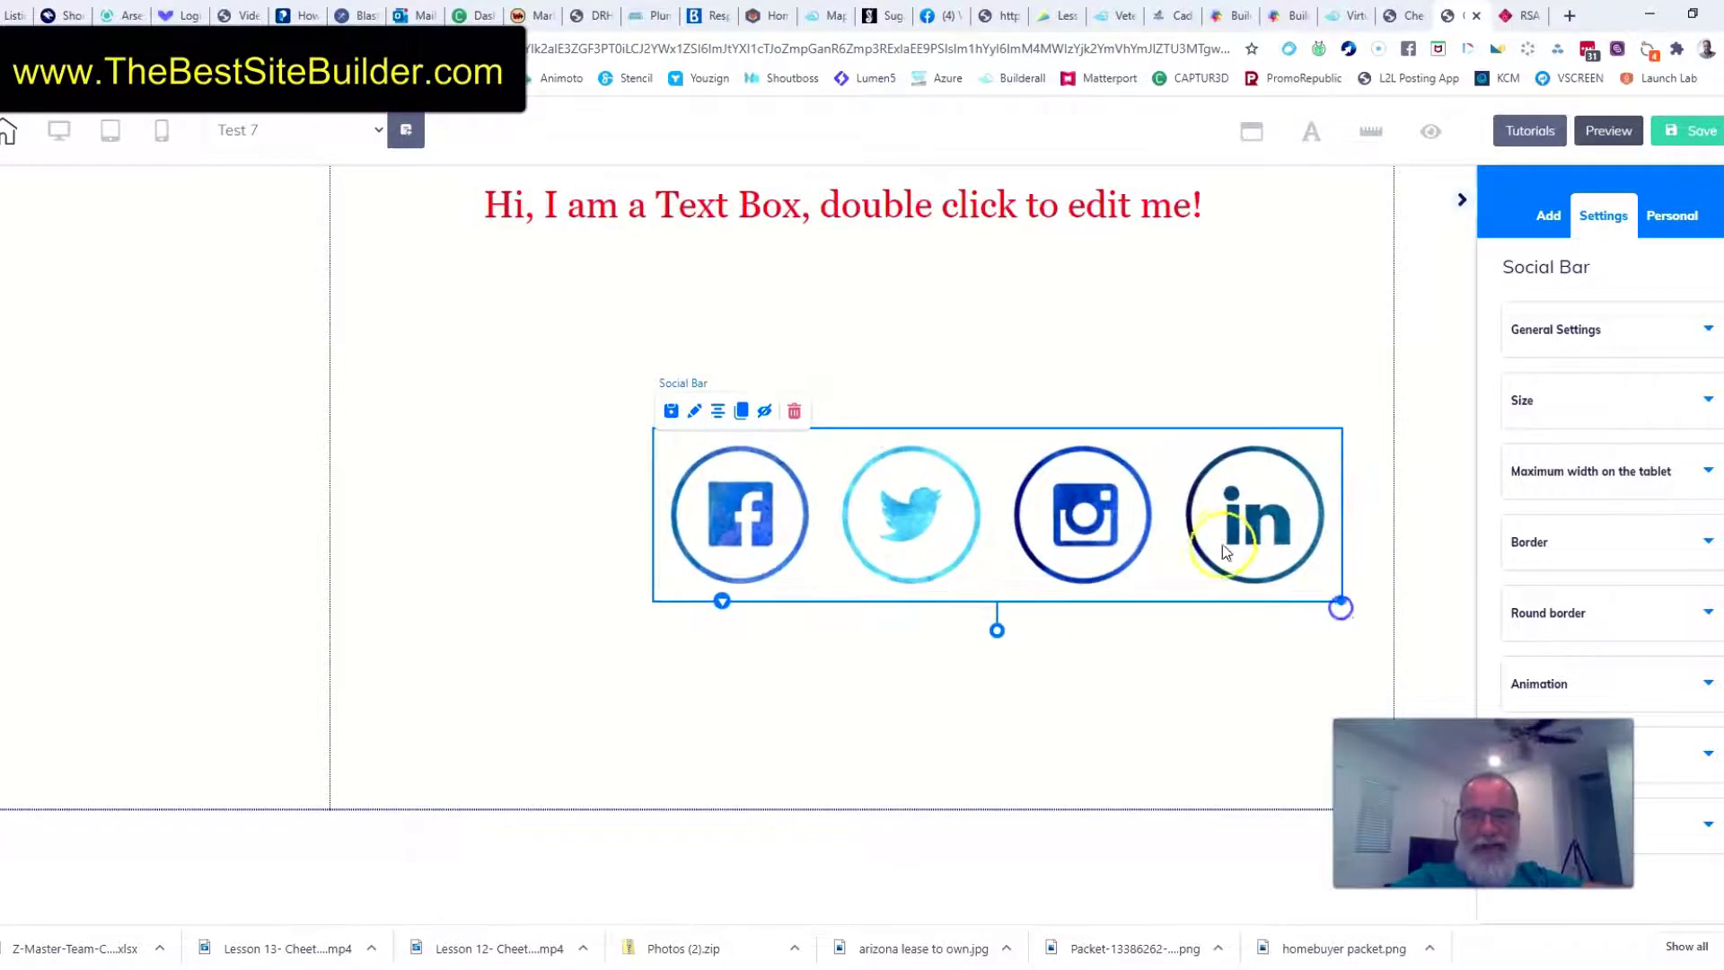
mouse_move(1094, 512)
left_mouse_down()
mouse_move(1024, 445)
mouse_move(1084, 501)
left_mouse_up()
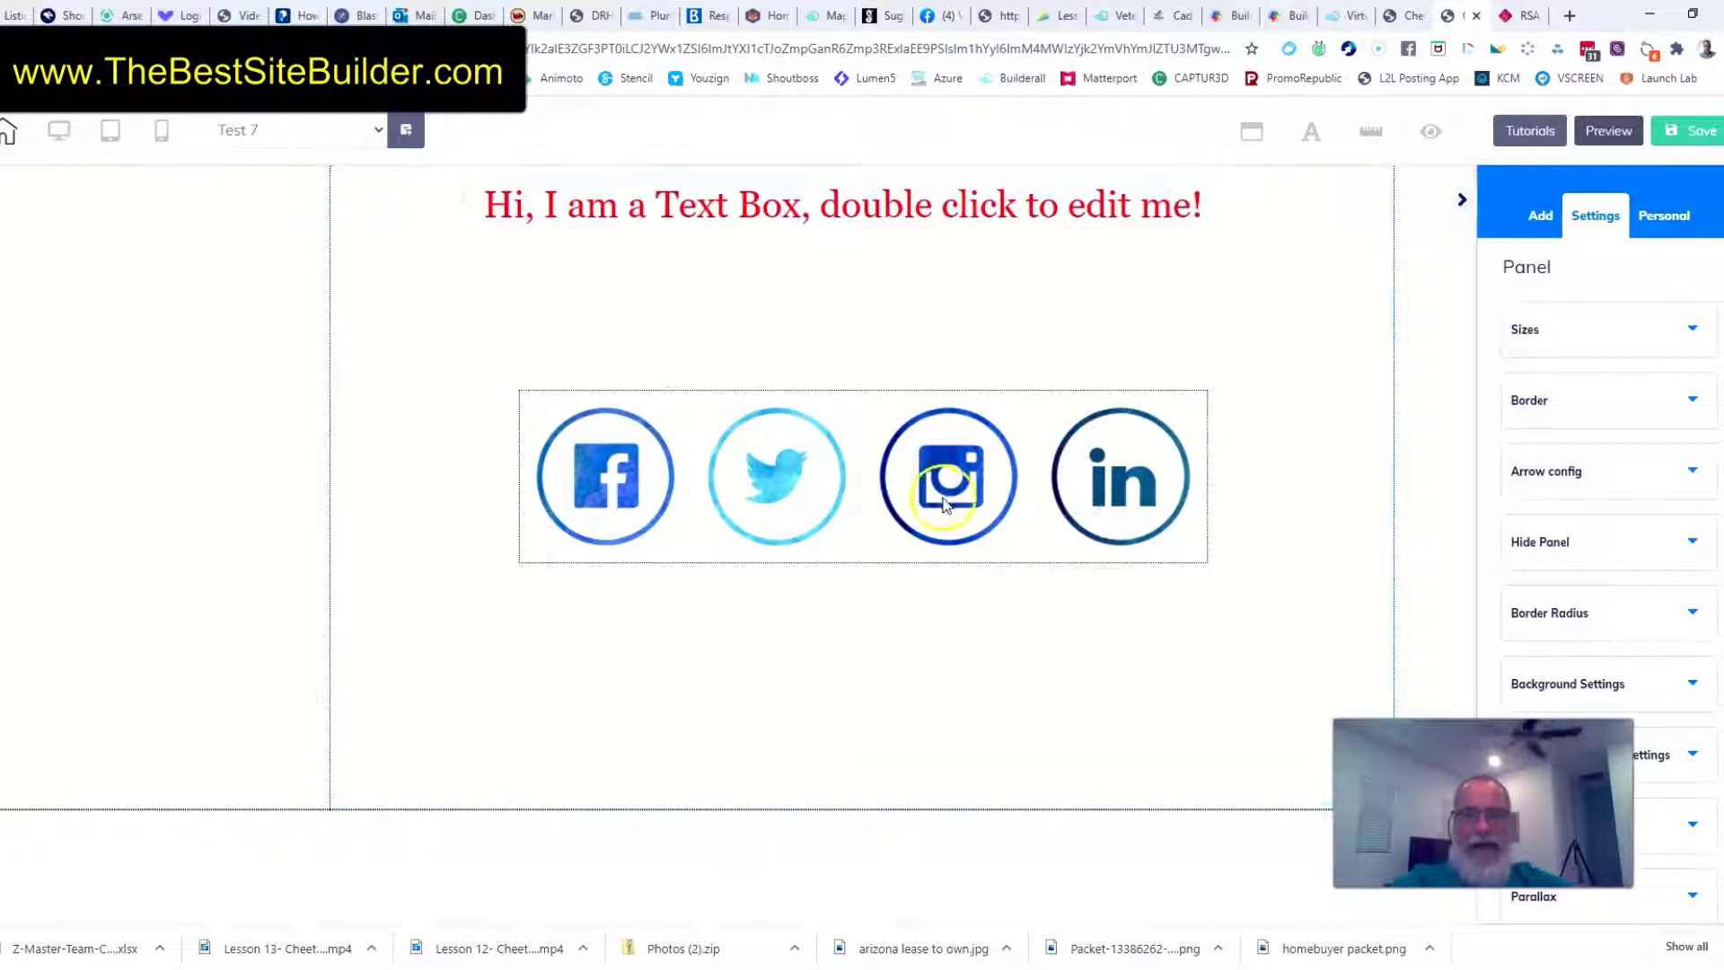
Reselect the social bar and expand its General Settings in the Settings sidebar
left_click(878, 477)
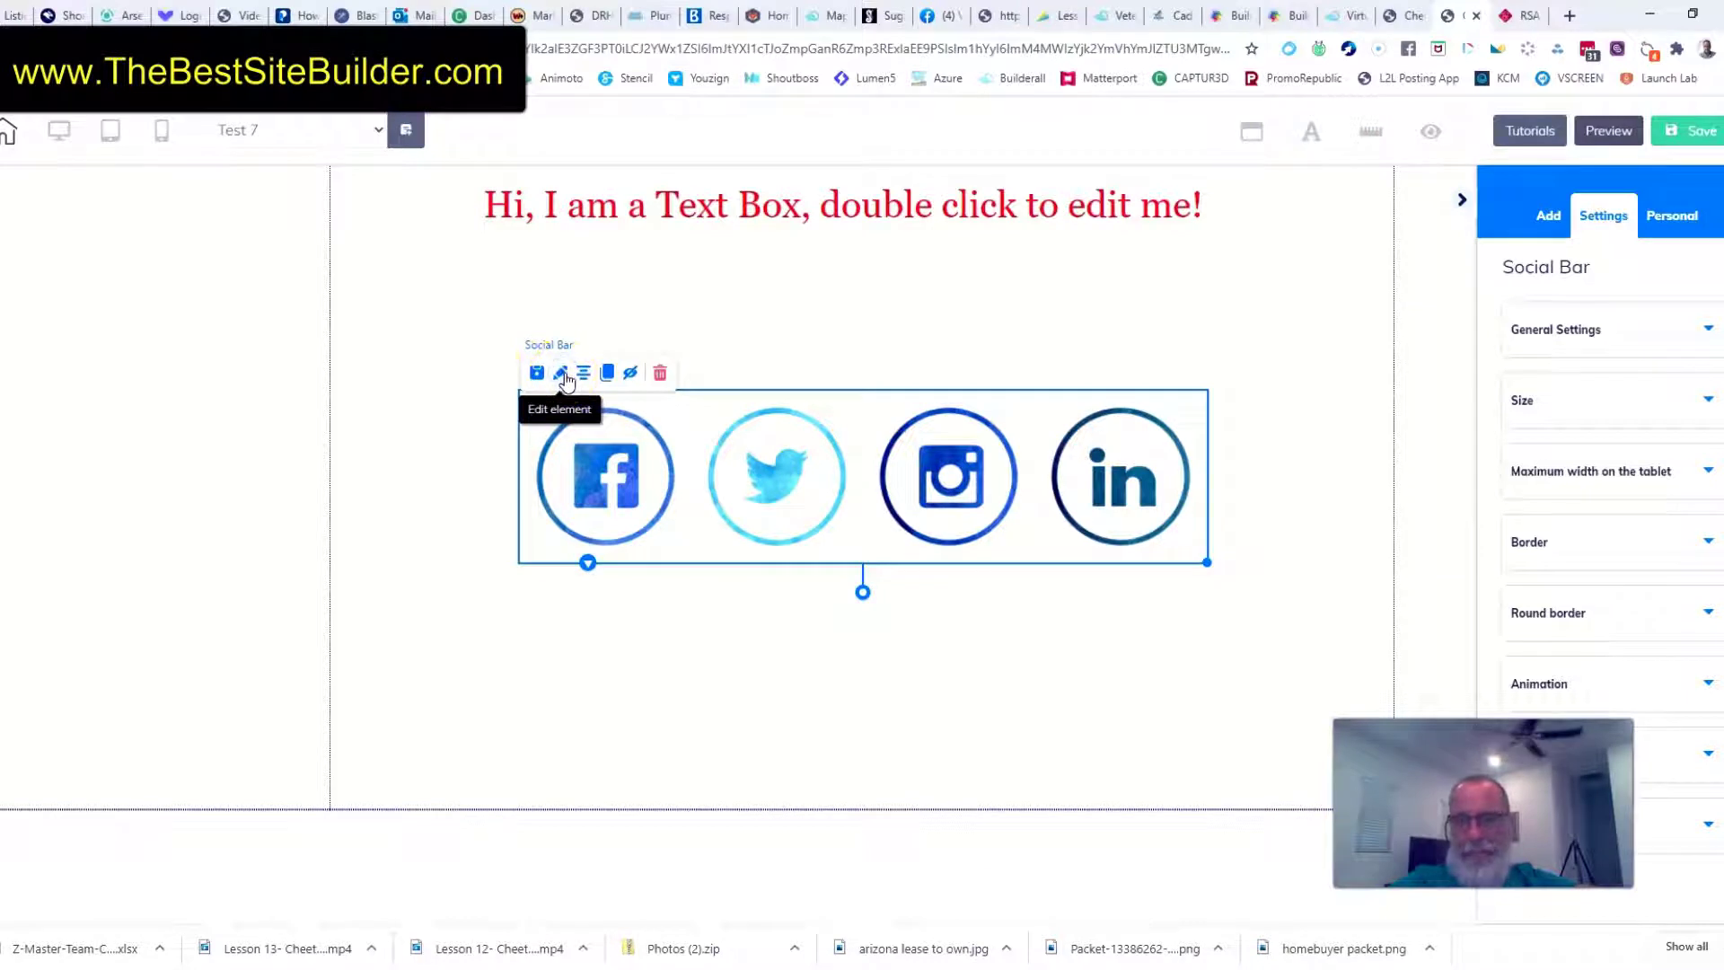
left_click(1566, 620)
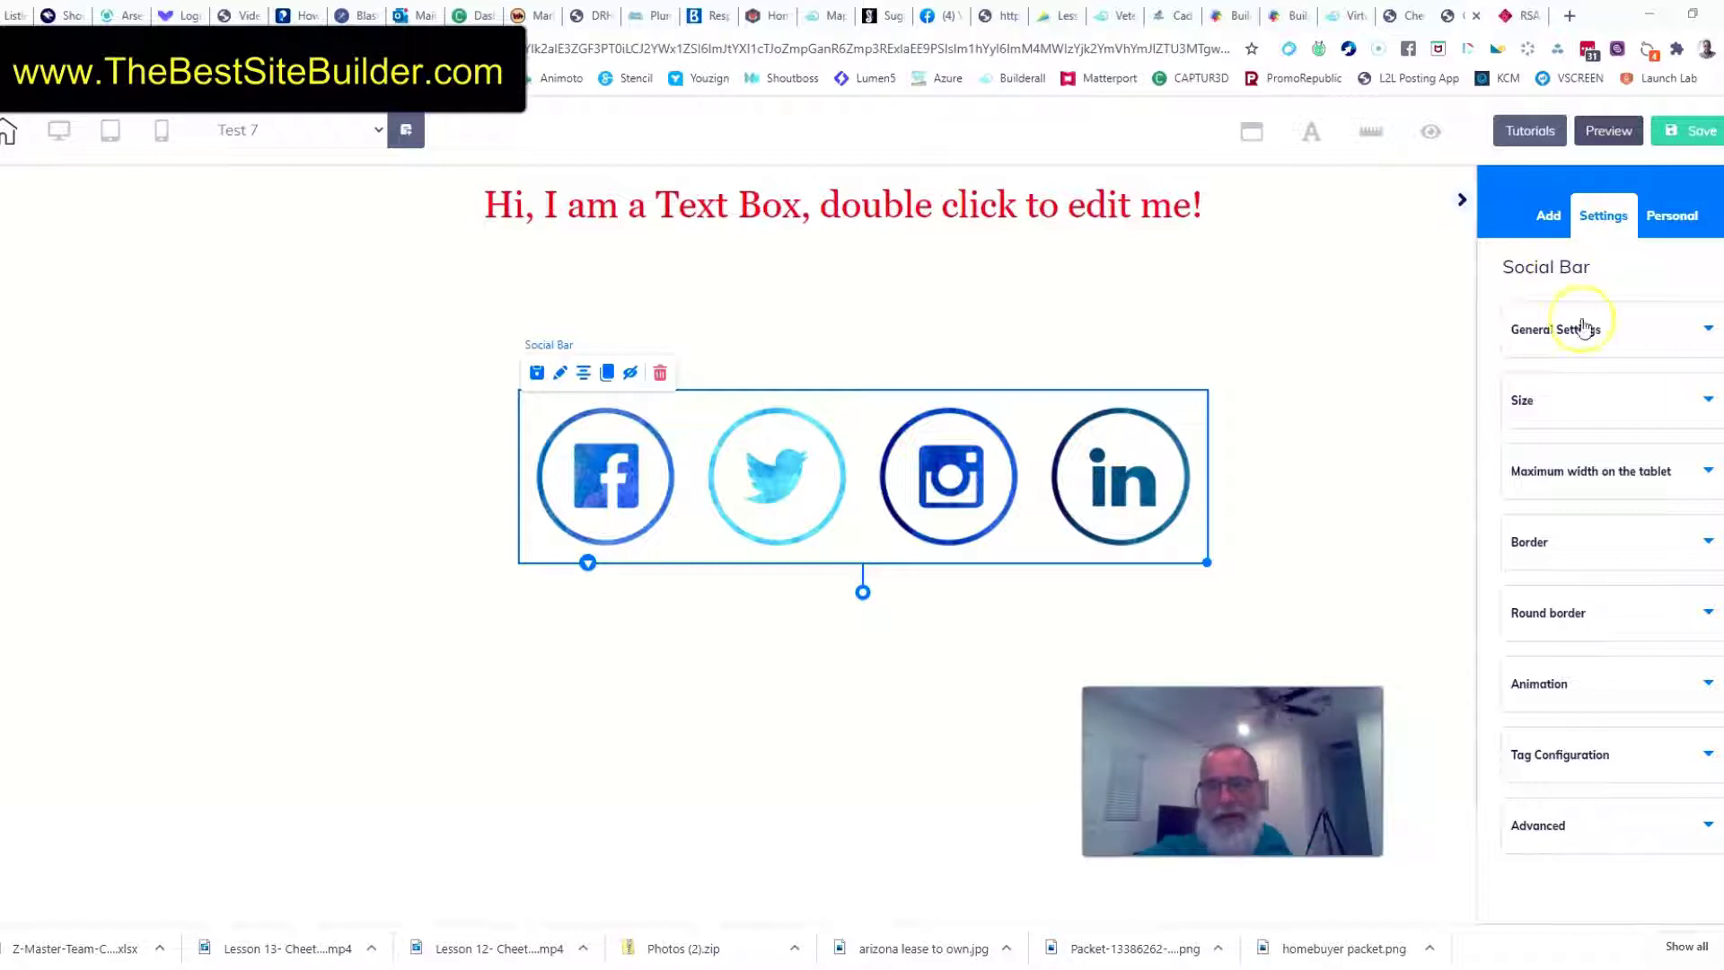
left_click(1711, 330)
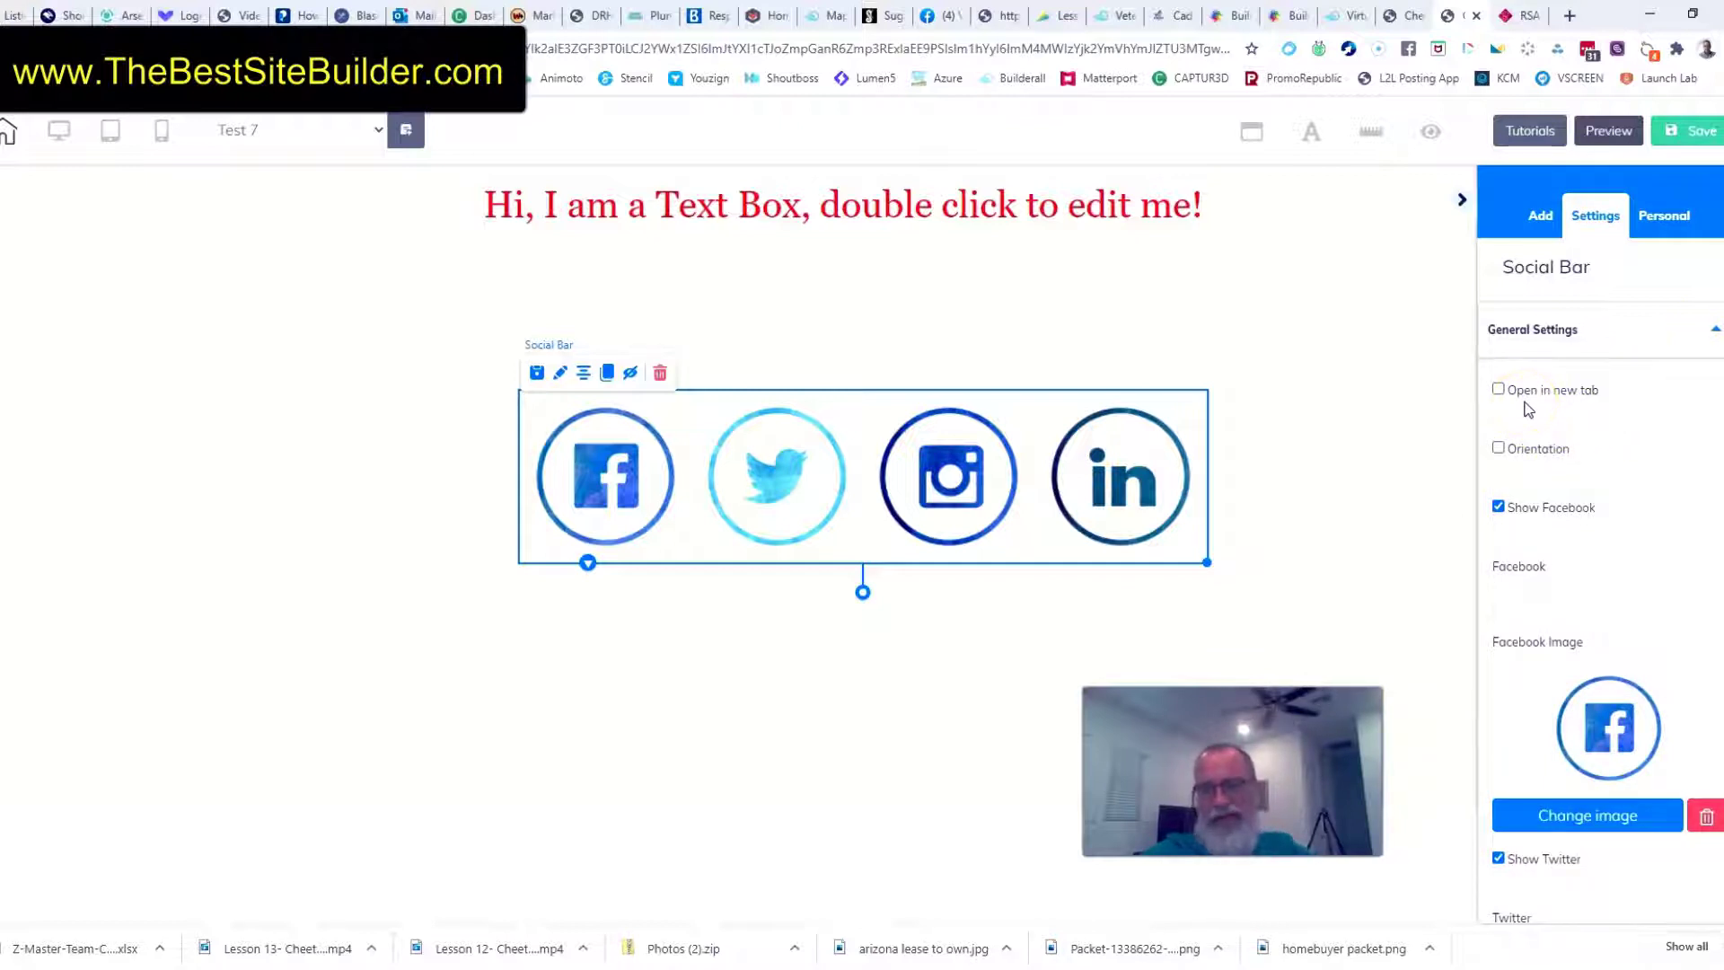
left_click(1315, 431)
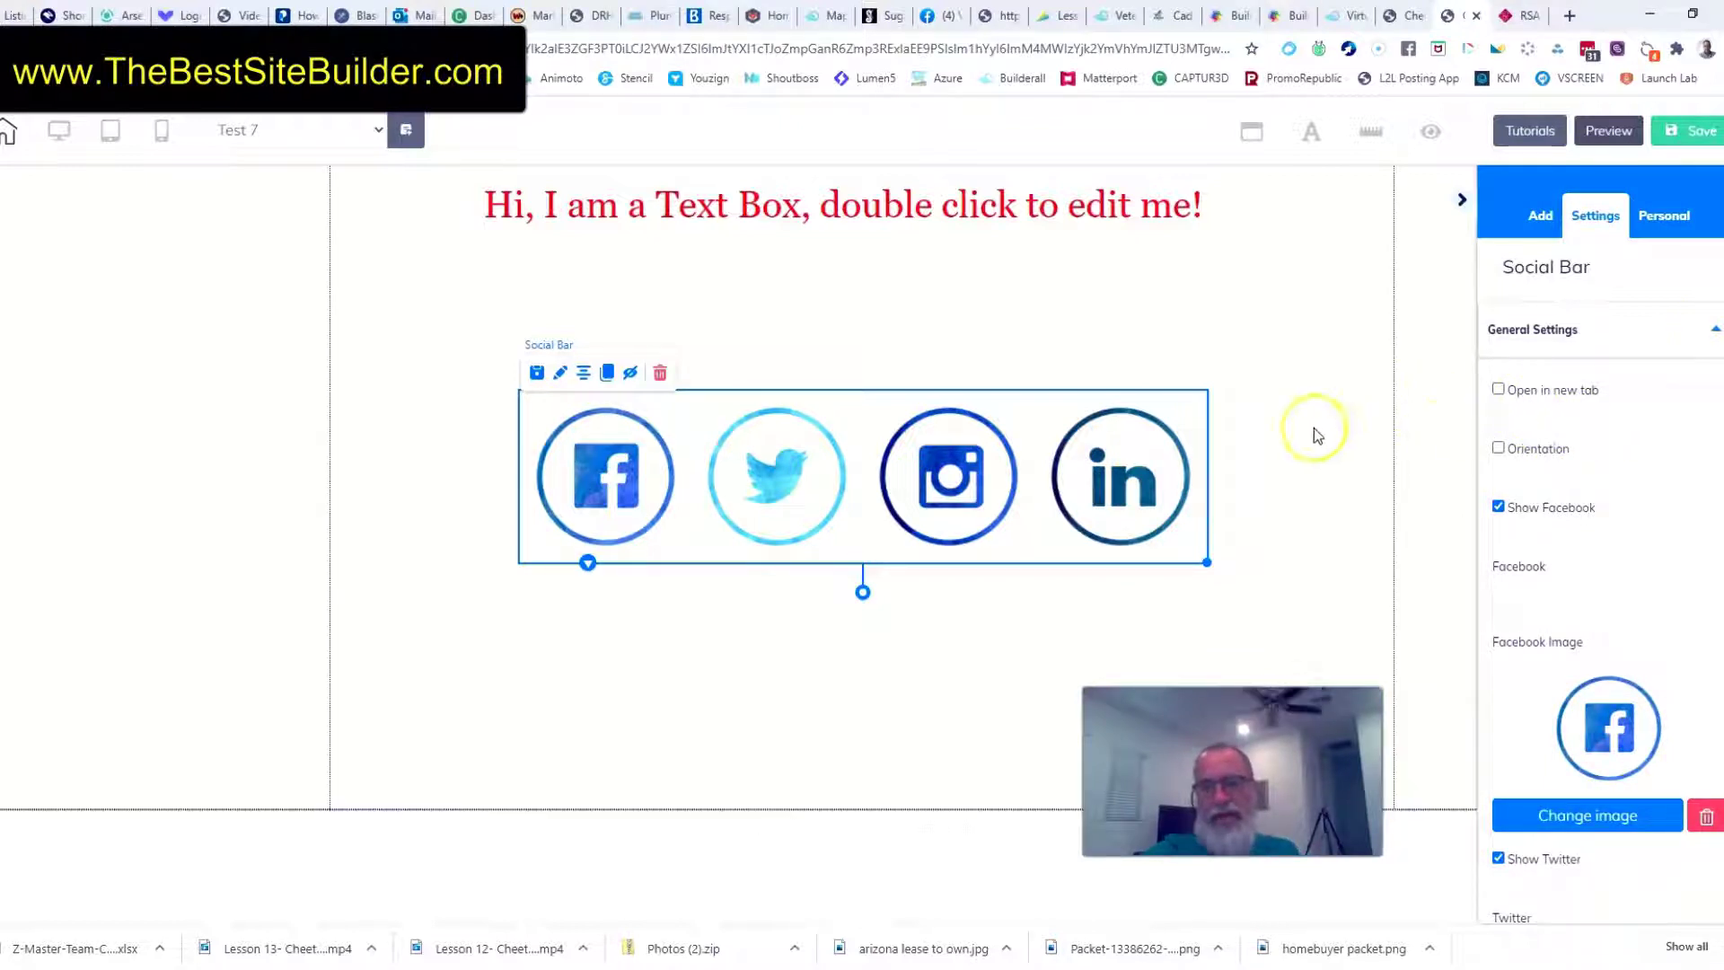
left_click(1333, 487)
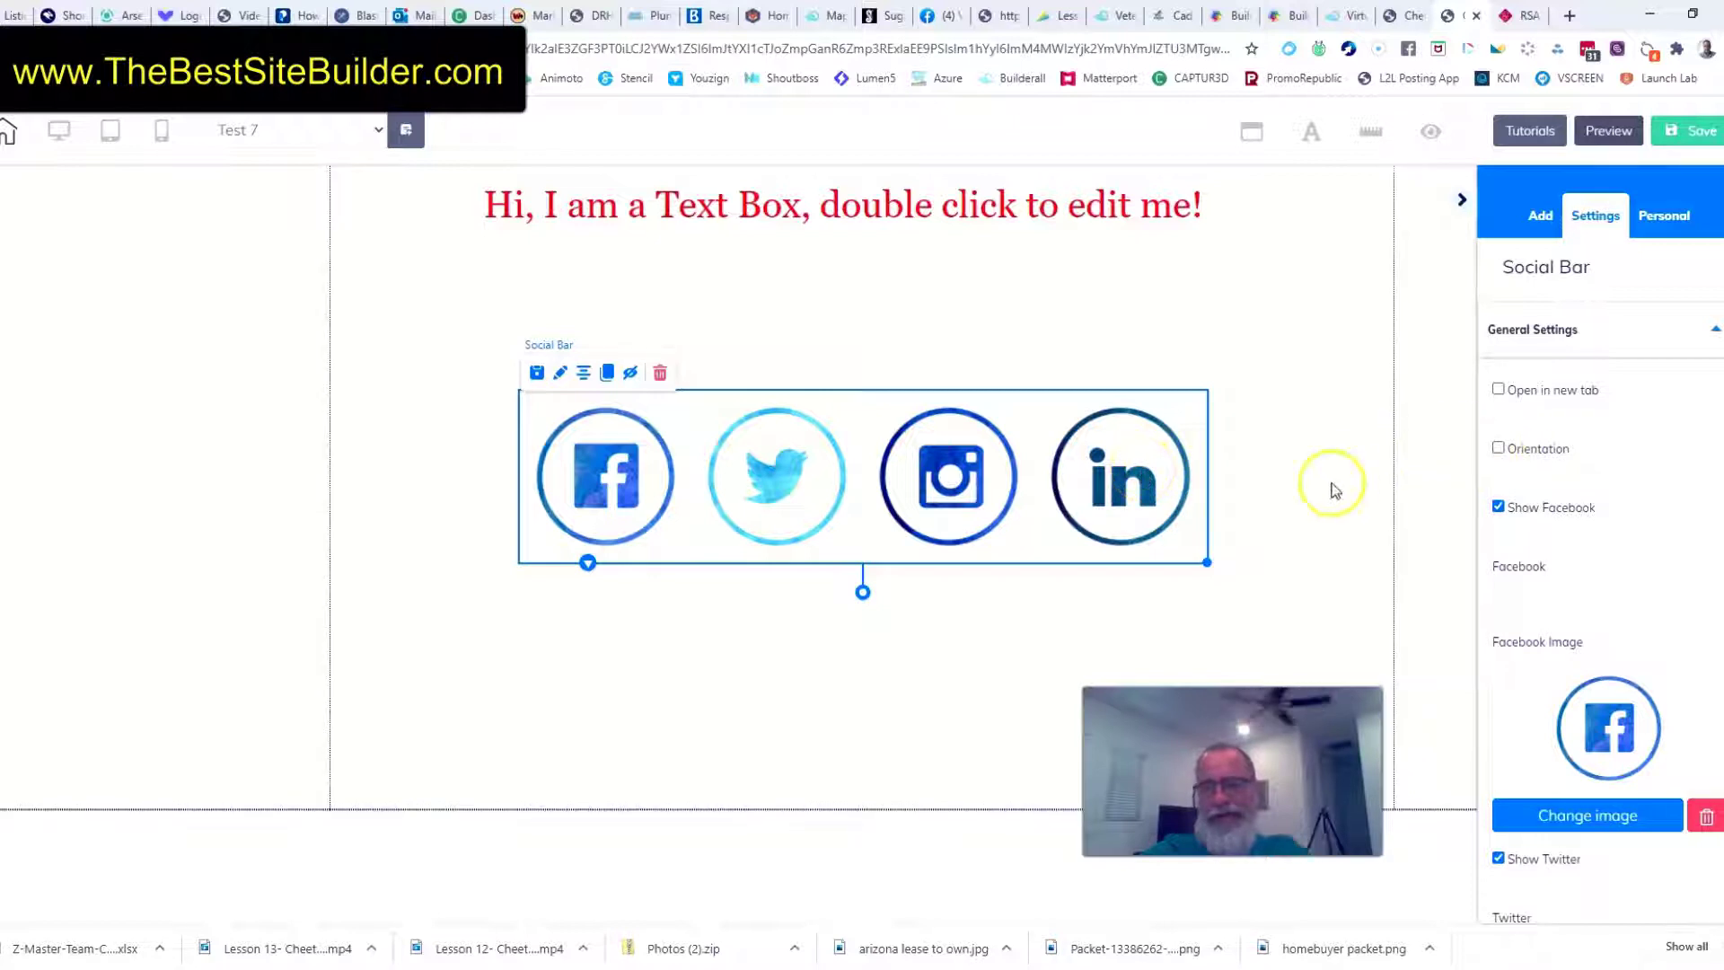
Try vertical Orientation, then return the icons to a horizontal row
left_click(1499, 449)
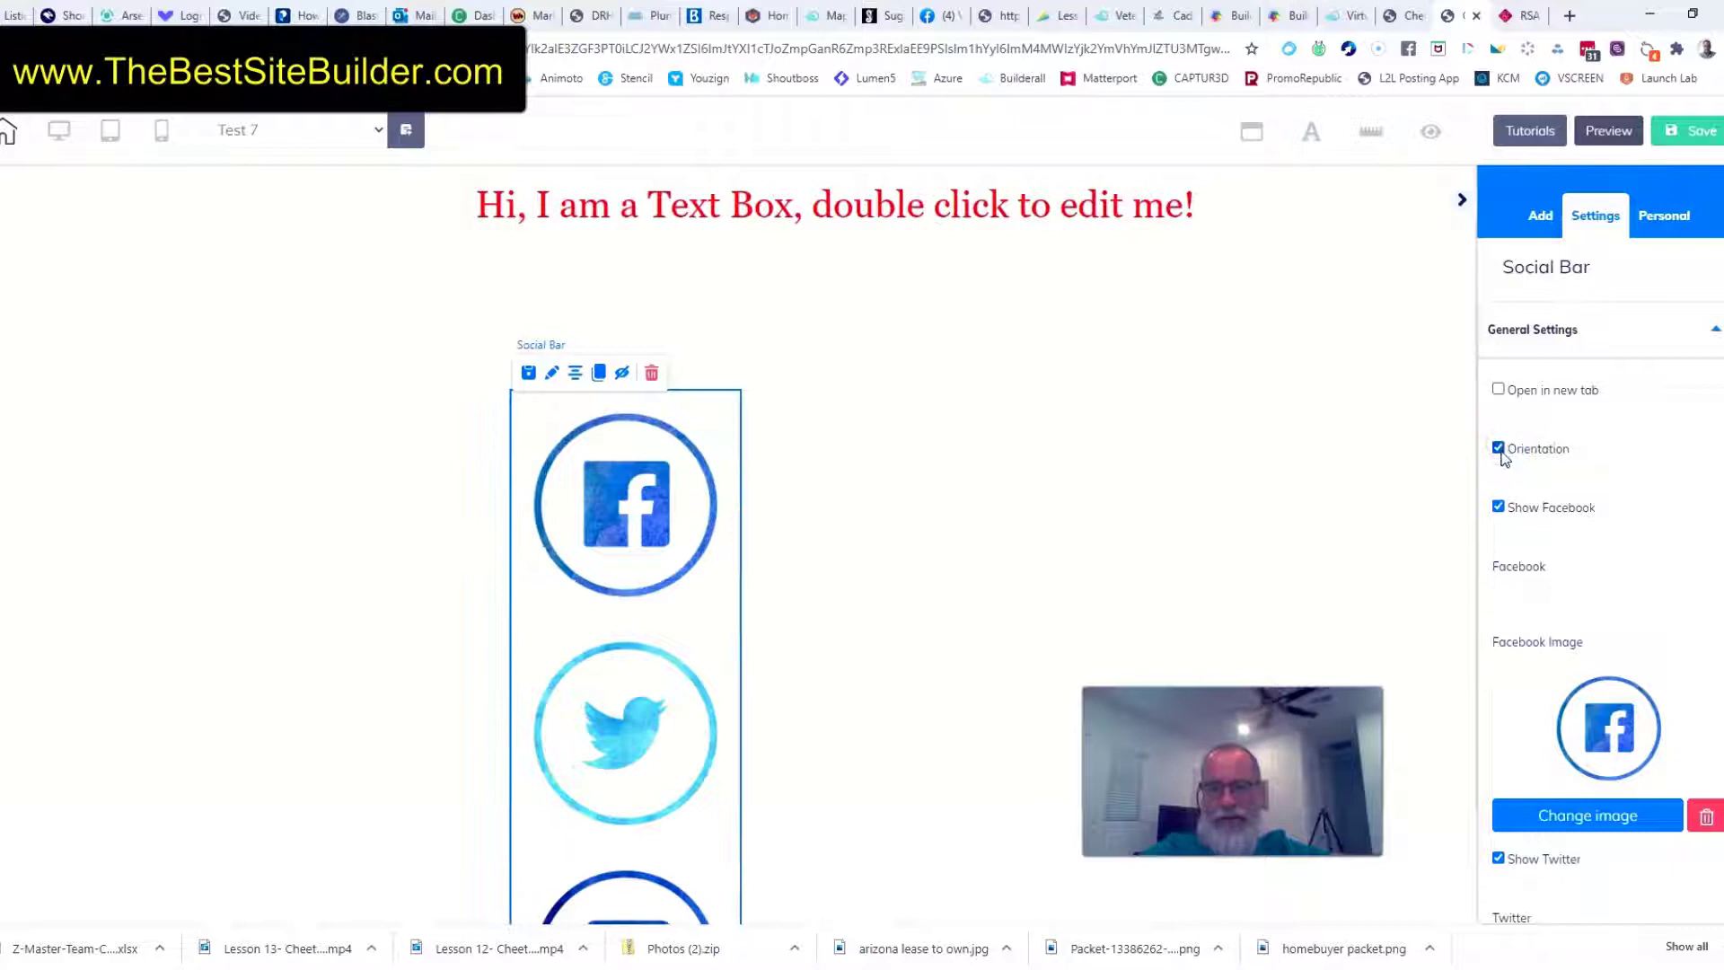
left_click(1499, 448)
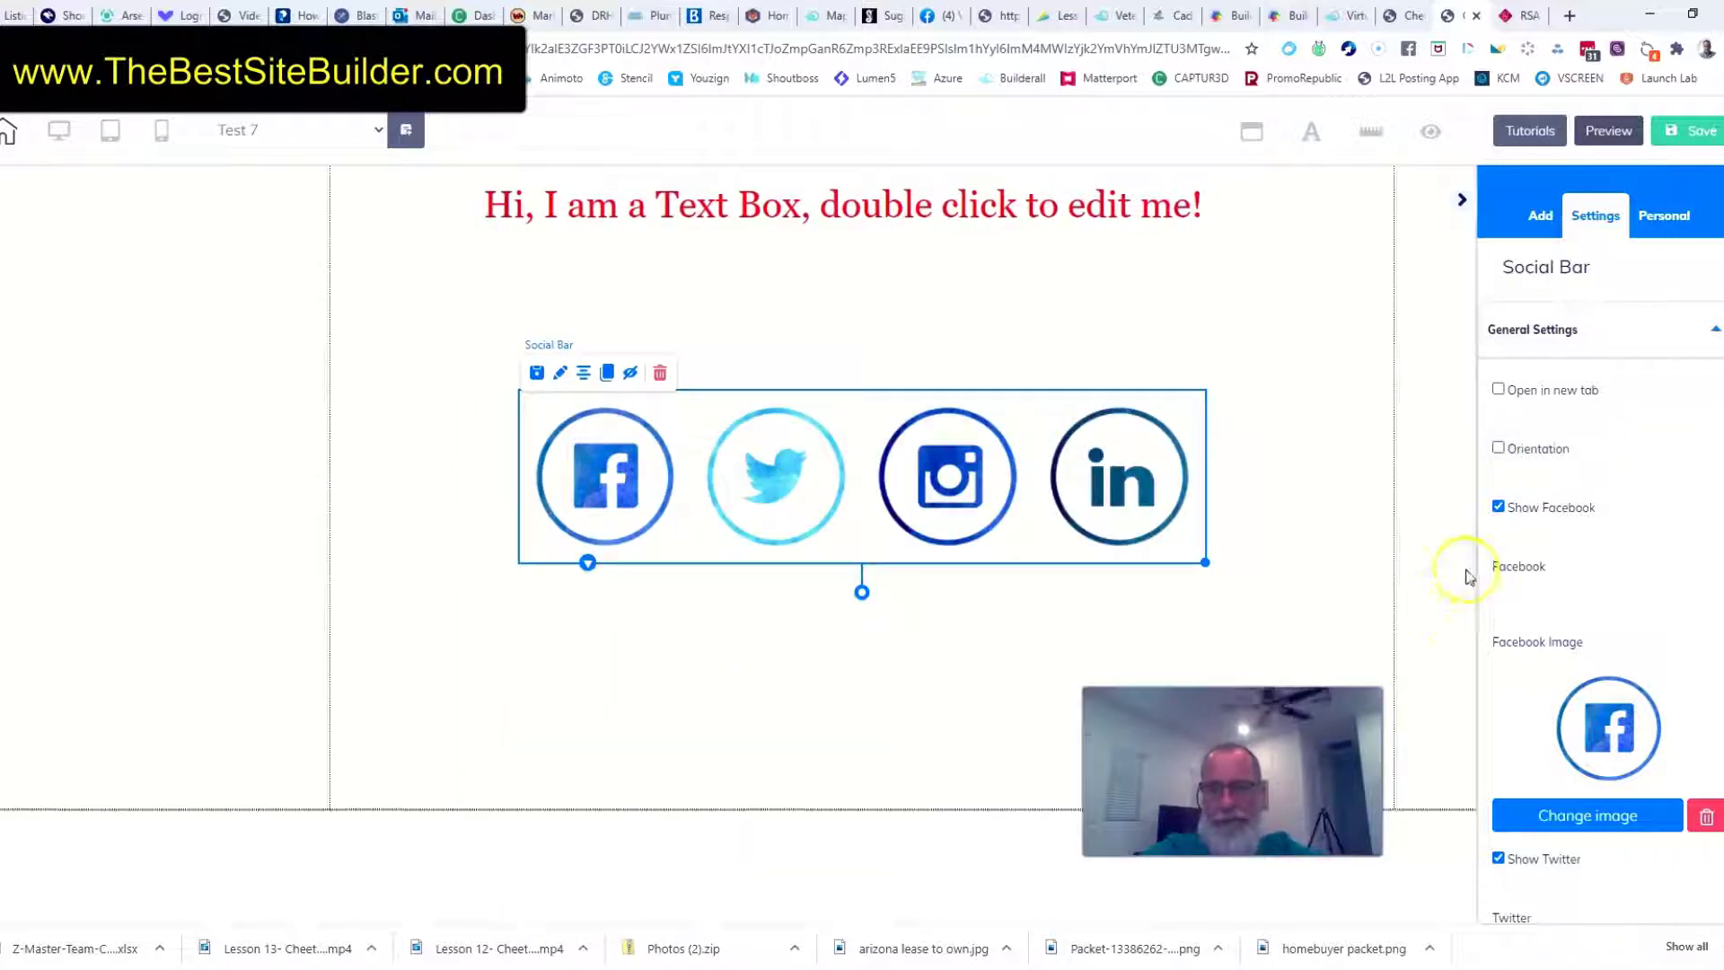
scroll(1536, 532, "down", 2)
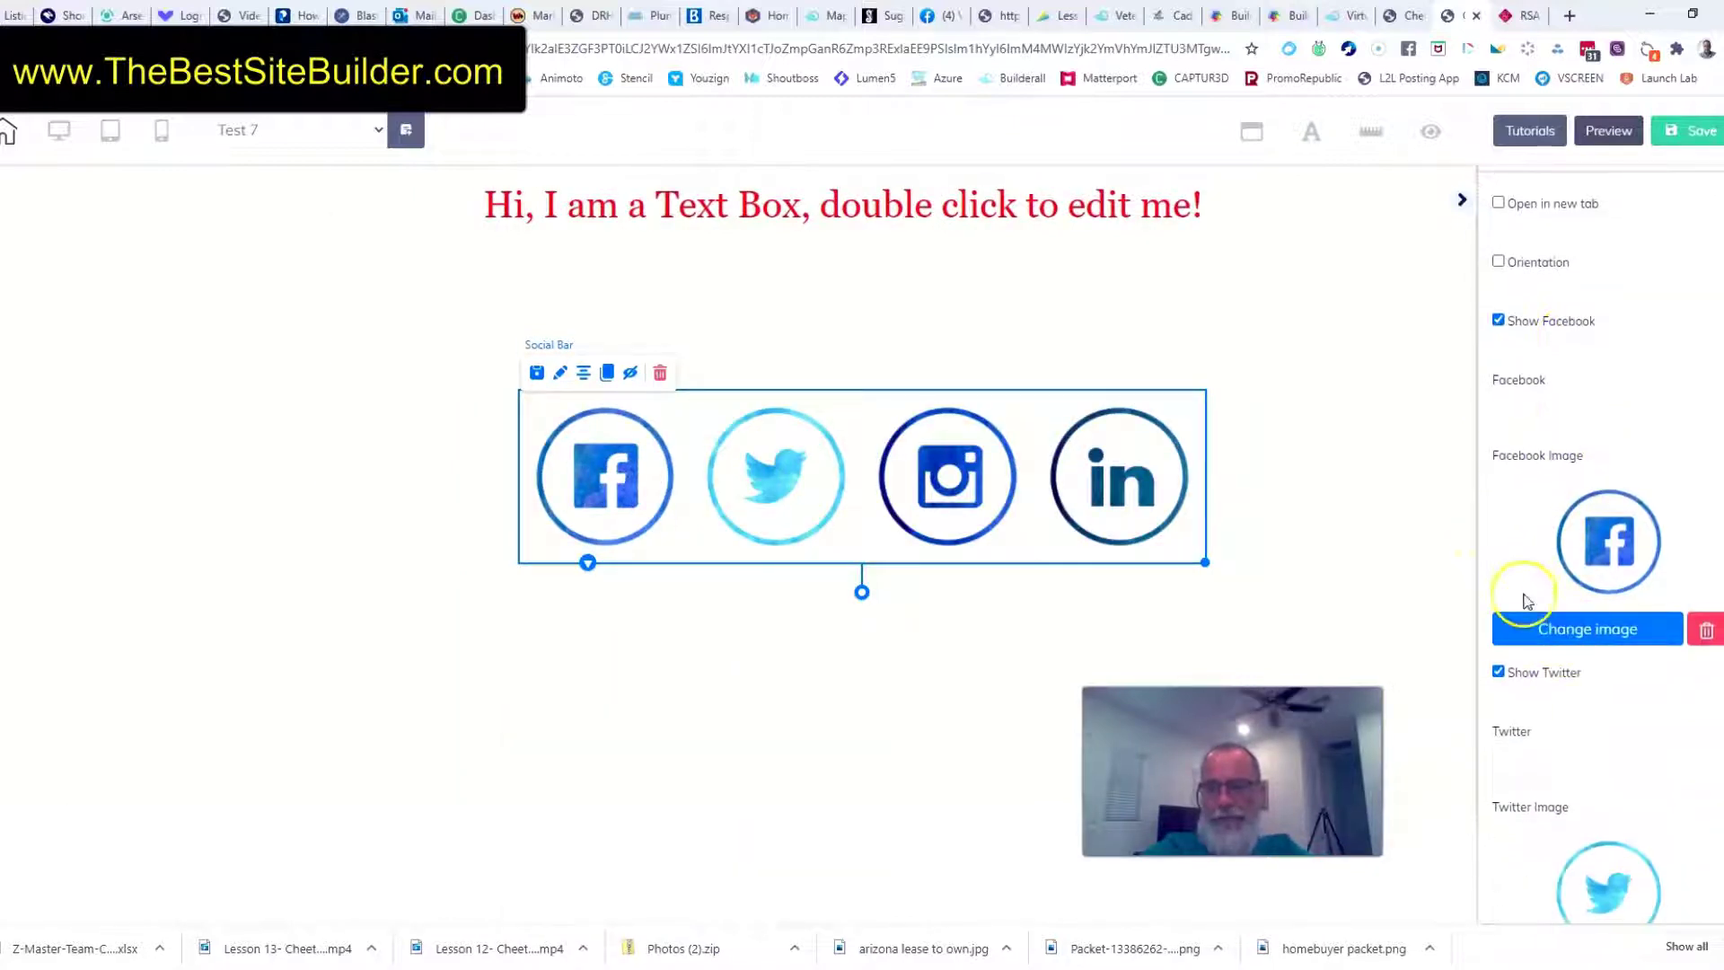
scroll(1524, 596, "down", 3)
scroll(1548, 673, "down", 6)
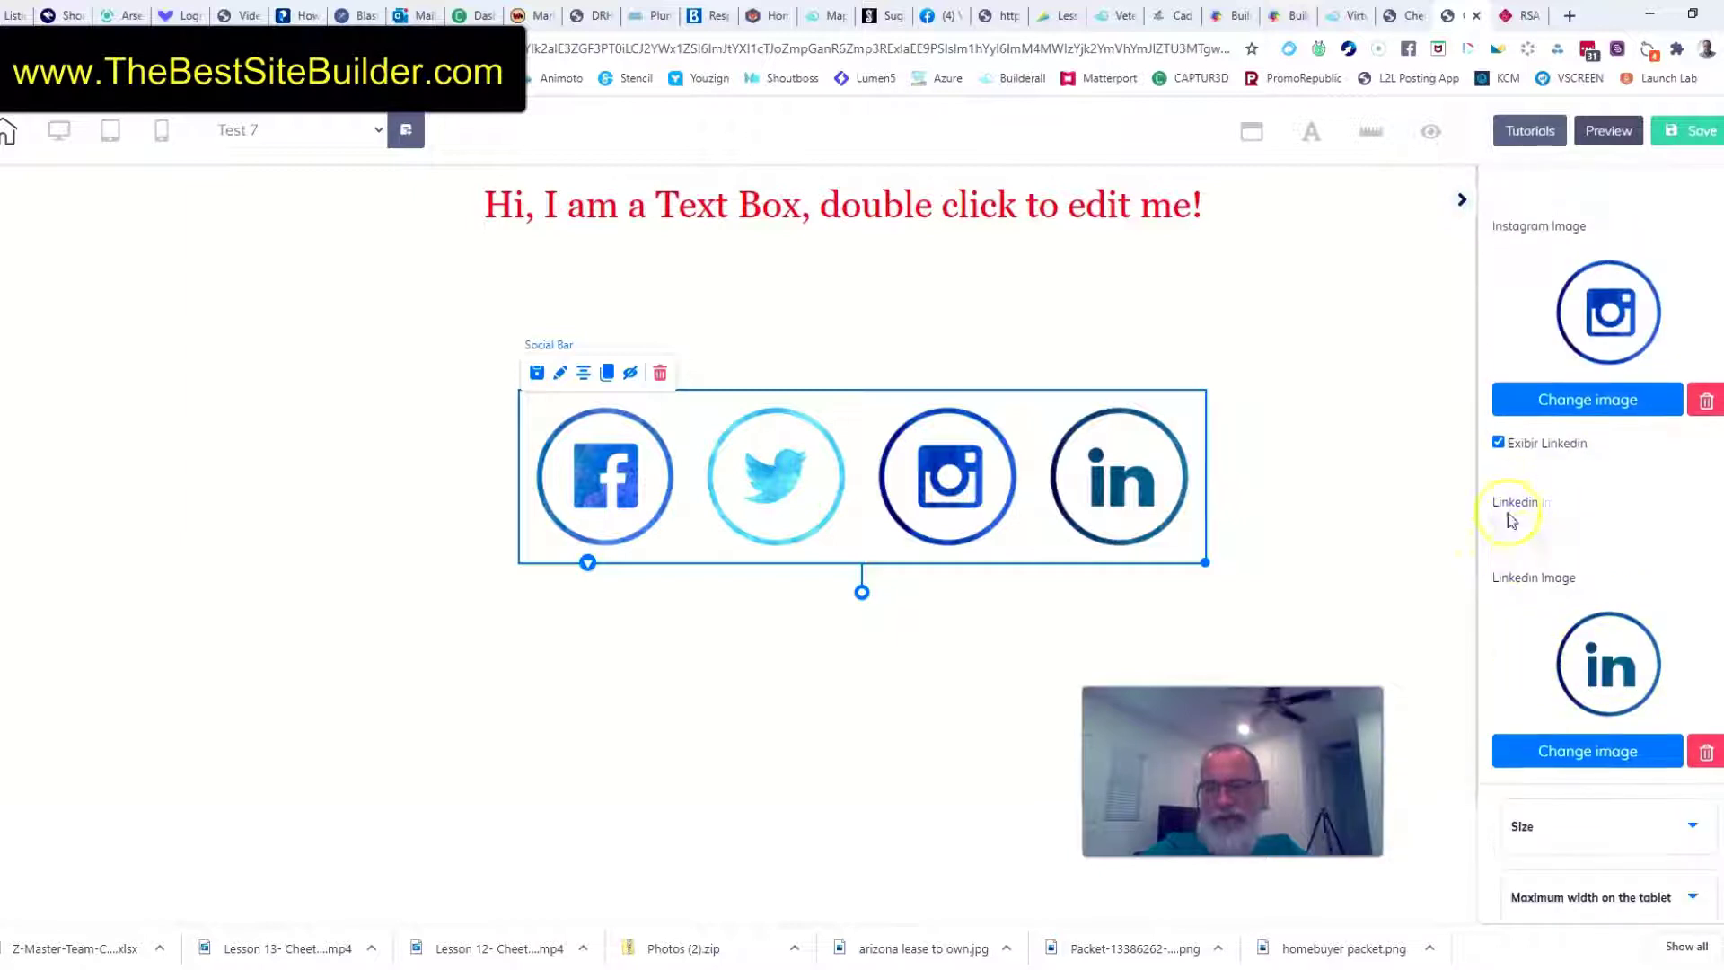
scroll(1608, 485, "up", 10)
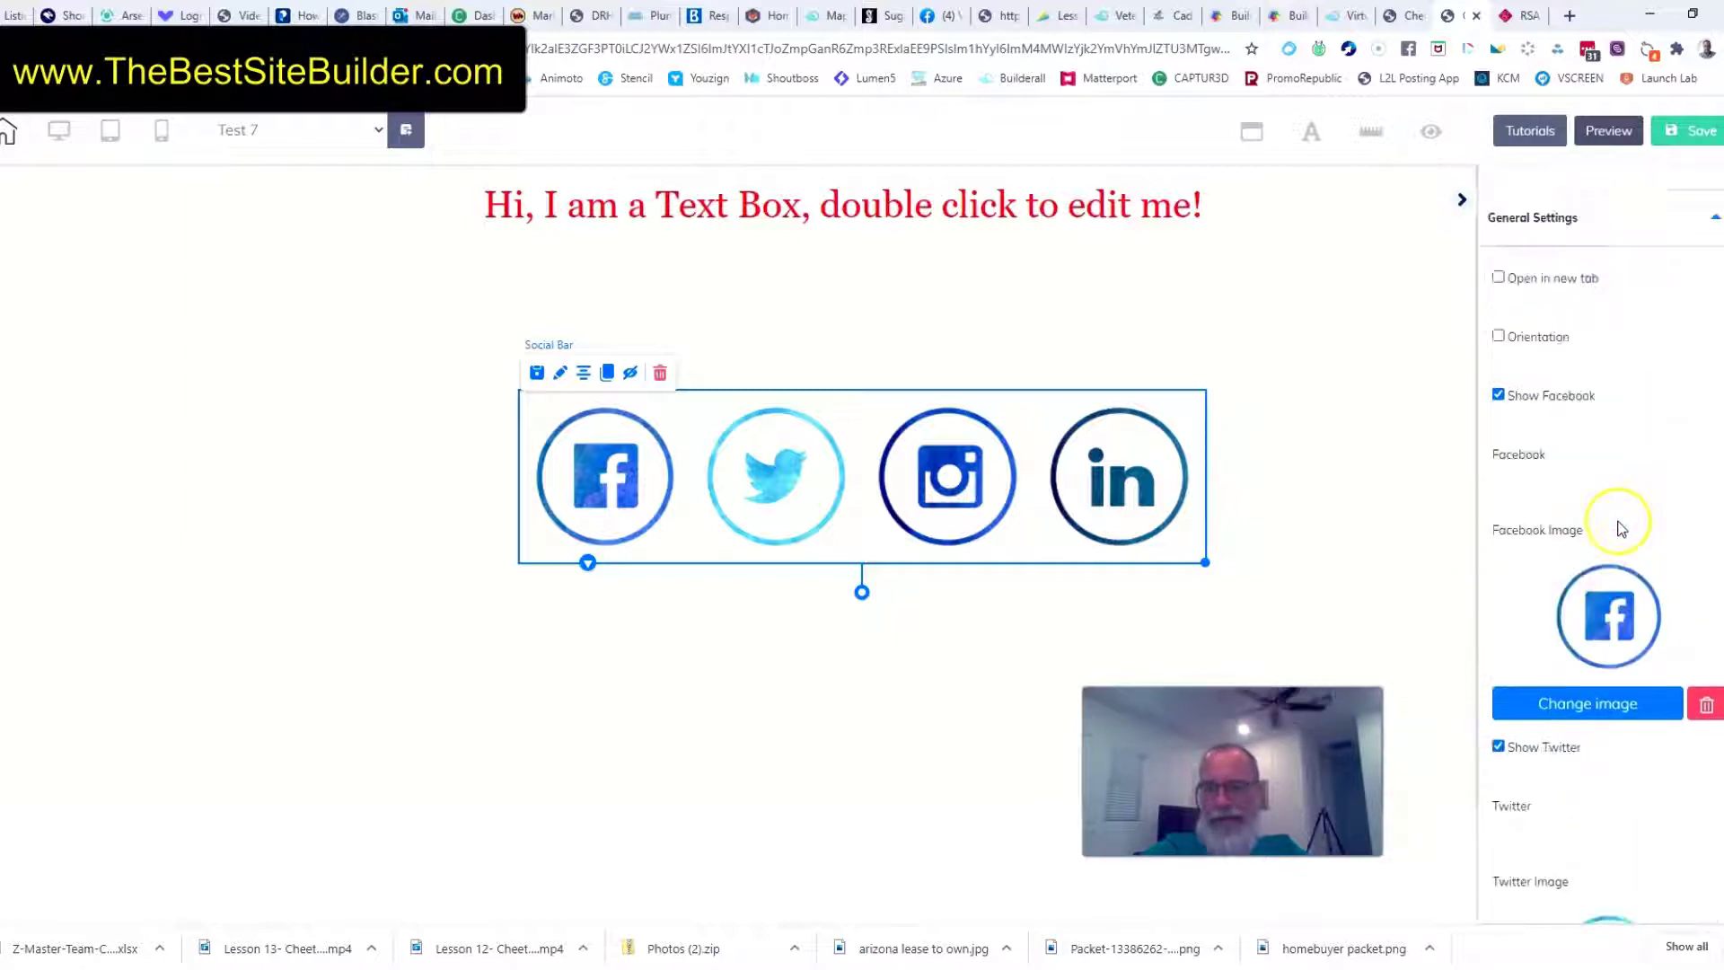
scroll(1617, 516, "down", 3)
scroll(1620, 521, "down", 1)
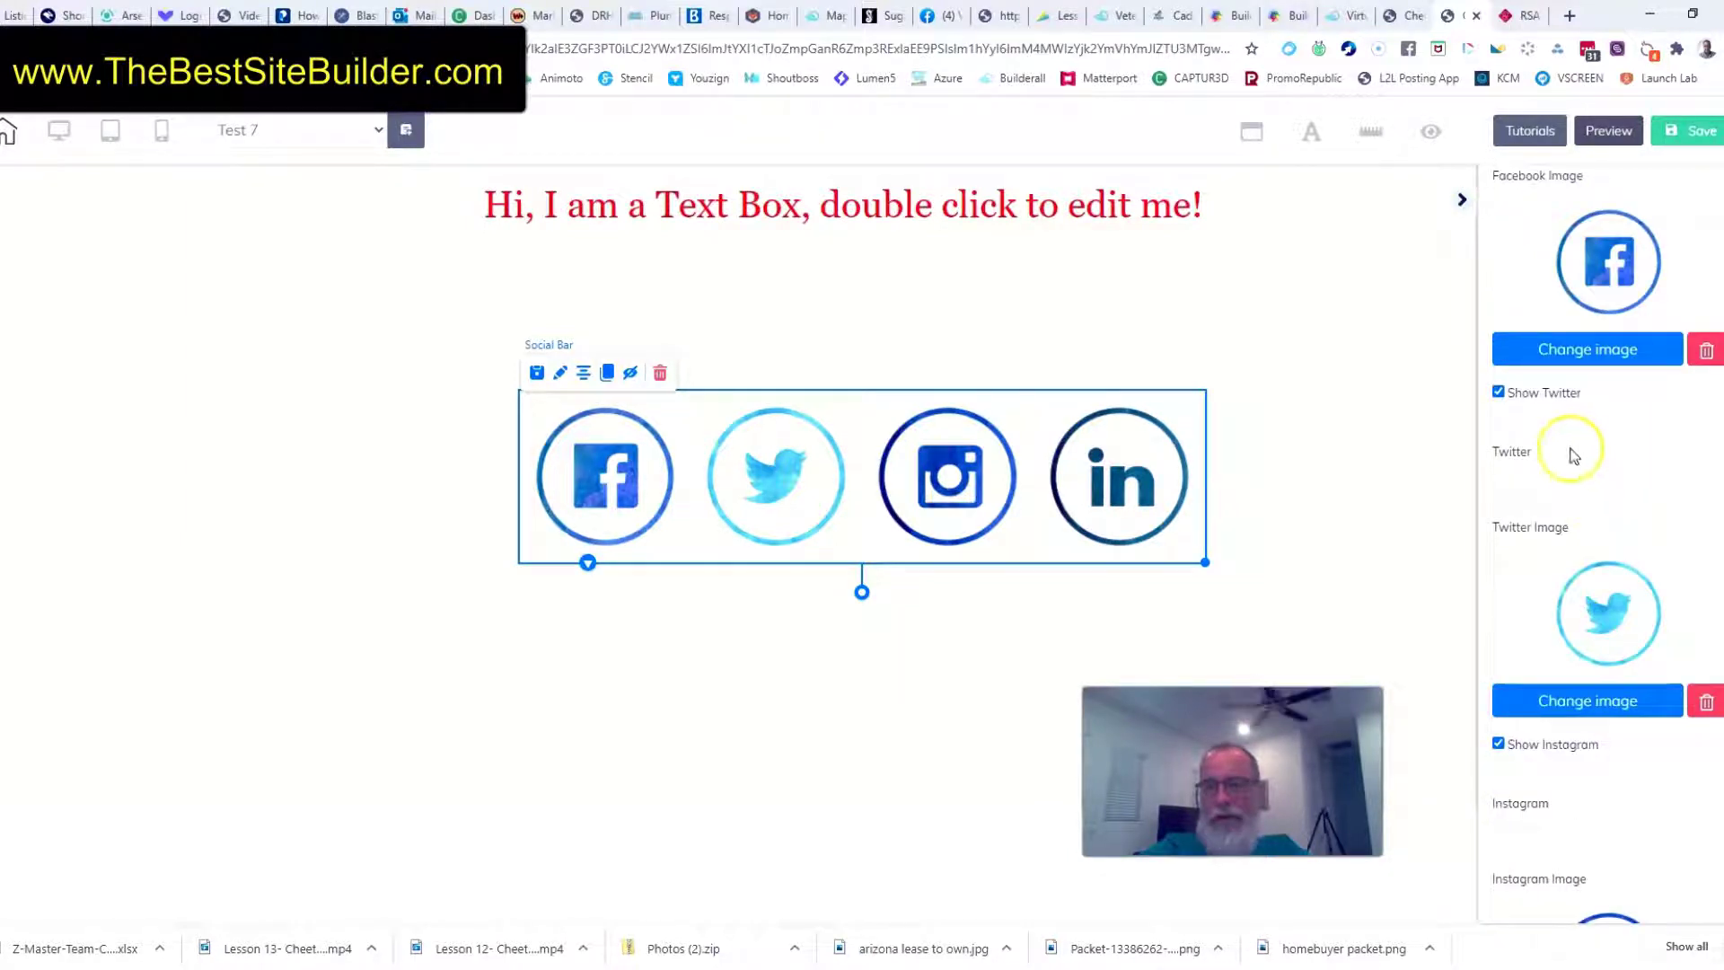
Uncheck Show Twitter and Exibir Linkedin to hide those two icons
left_click(1527, 395)
scroll(1580, 449, "down", 2)
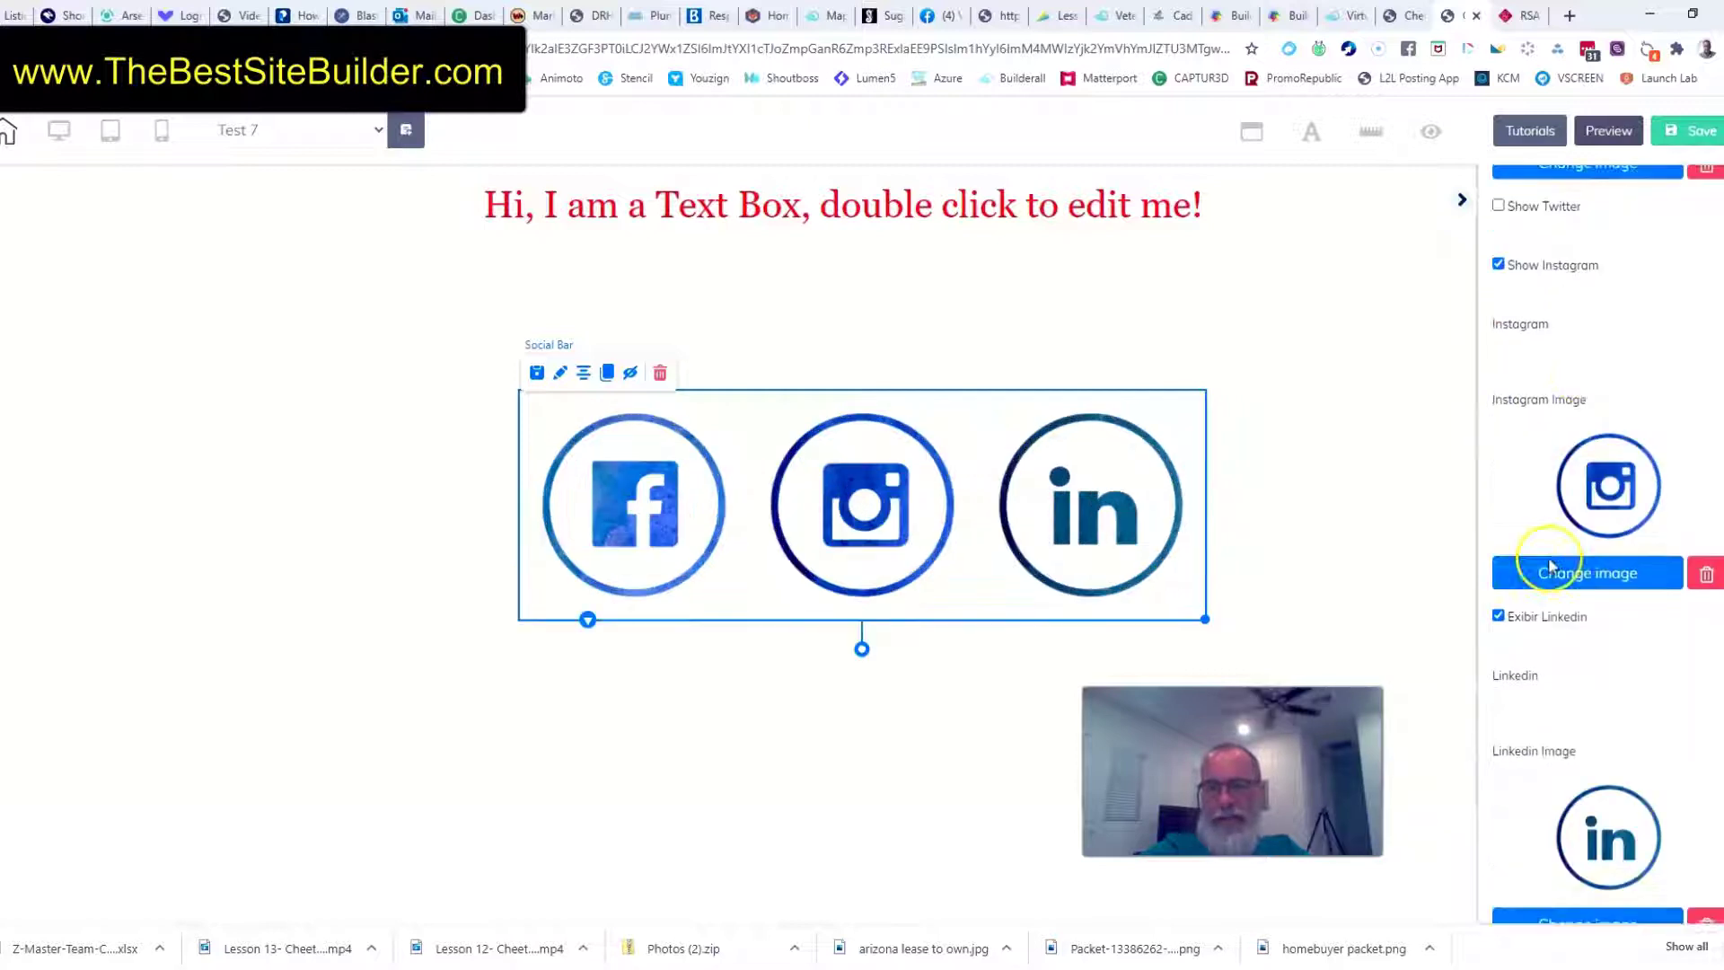
left_click(1498, 616)
scroll(1559, 602, "up", 8)
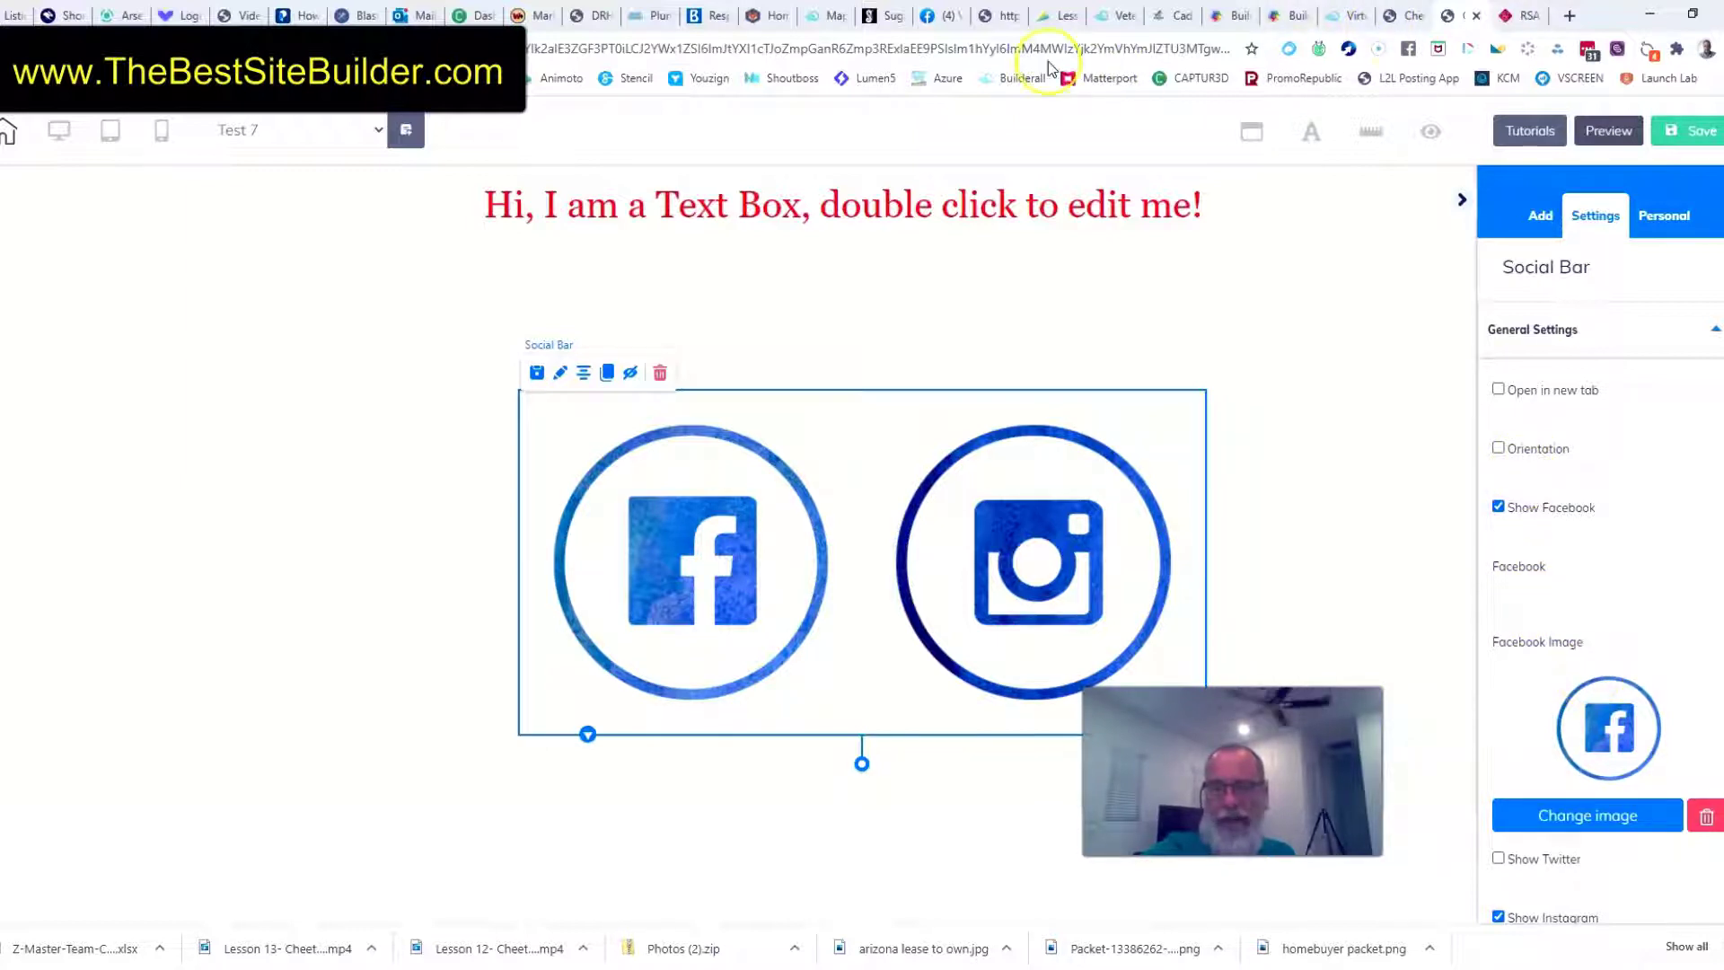
Open your own Facebook profile timeline from the Facebook tab
left_click(945, 25)
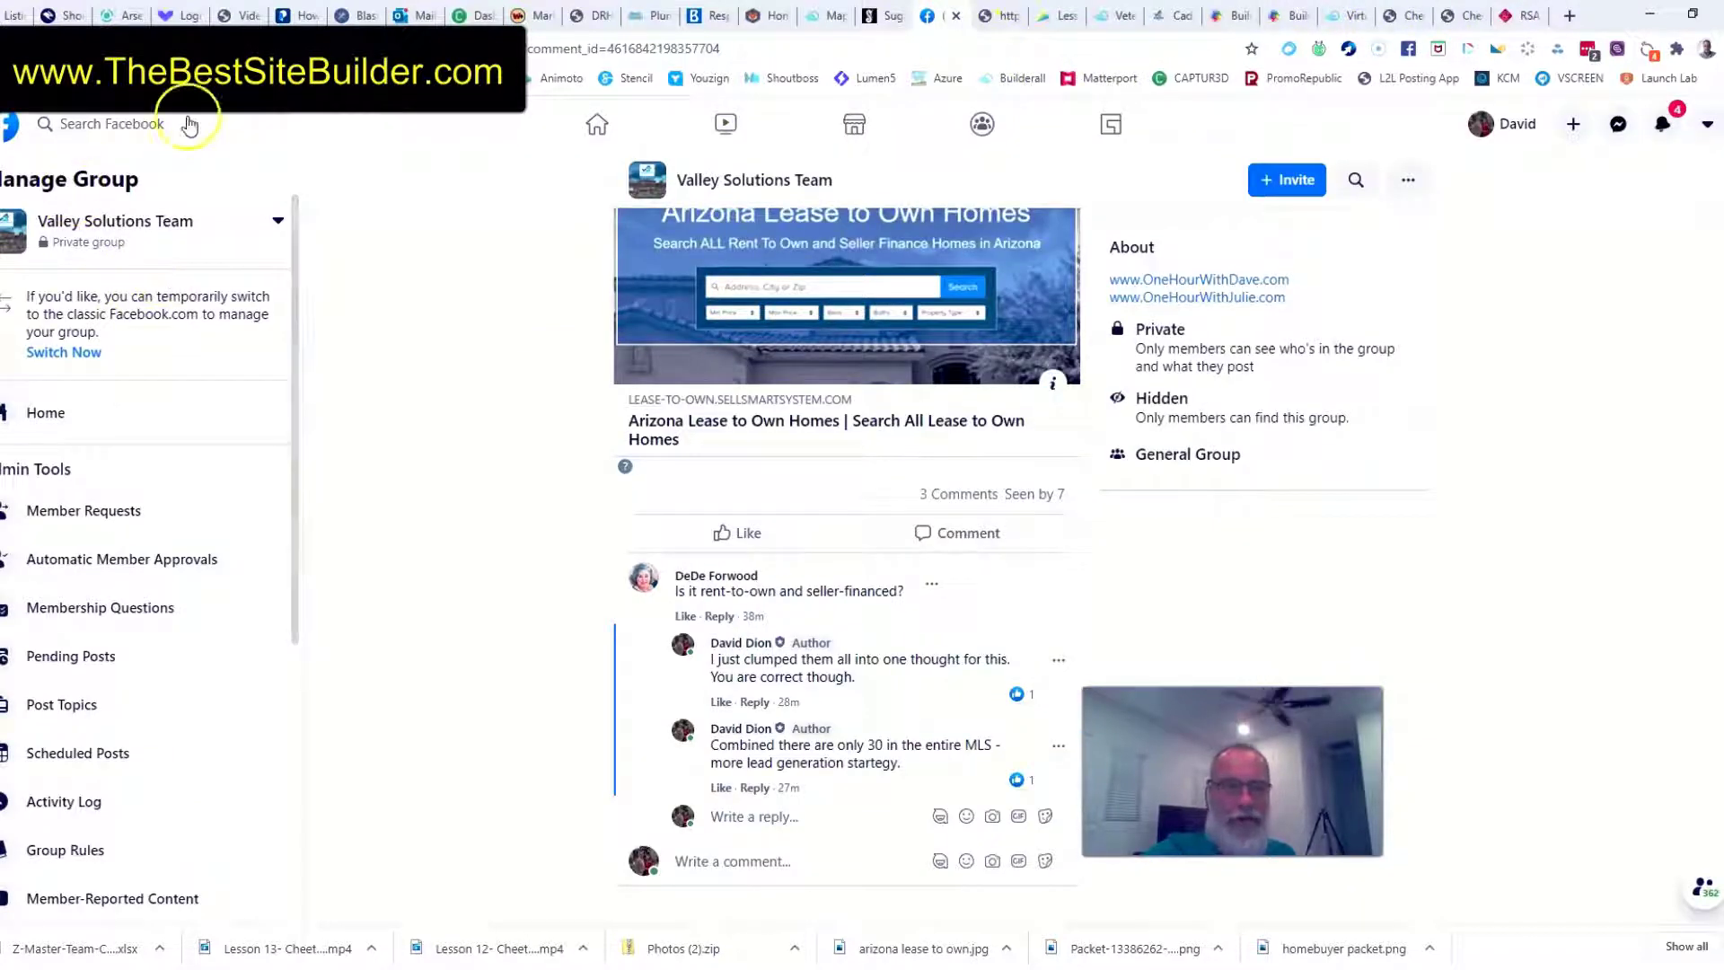
left_click(5, 123)
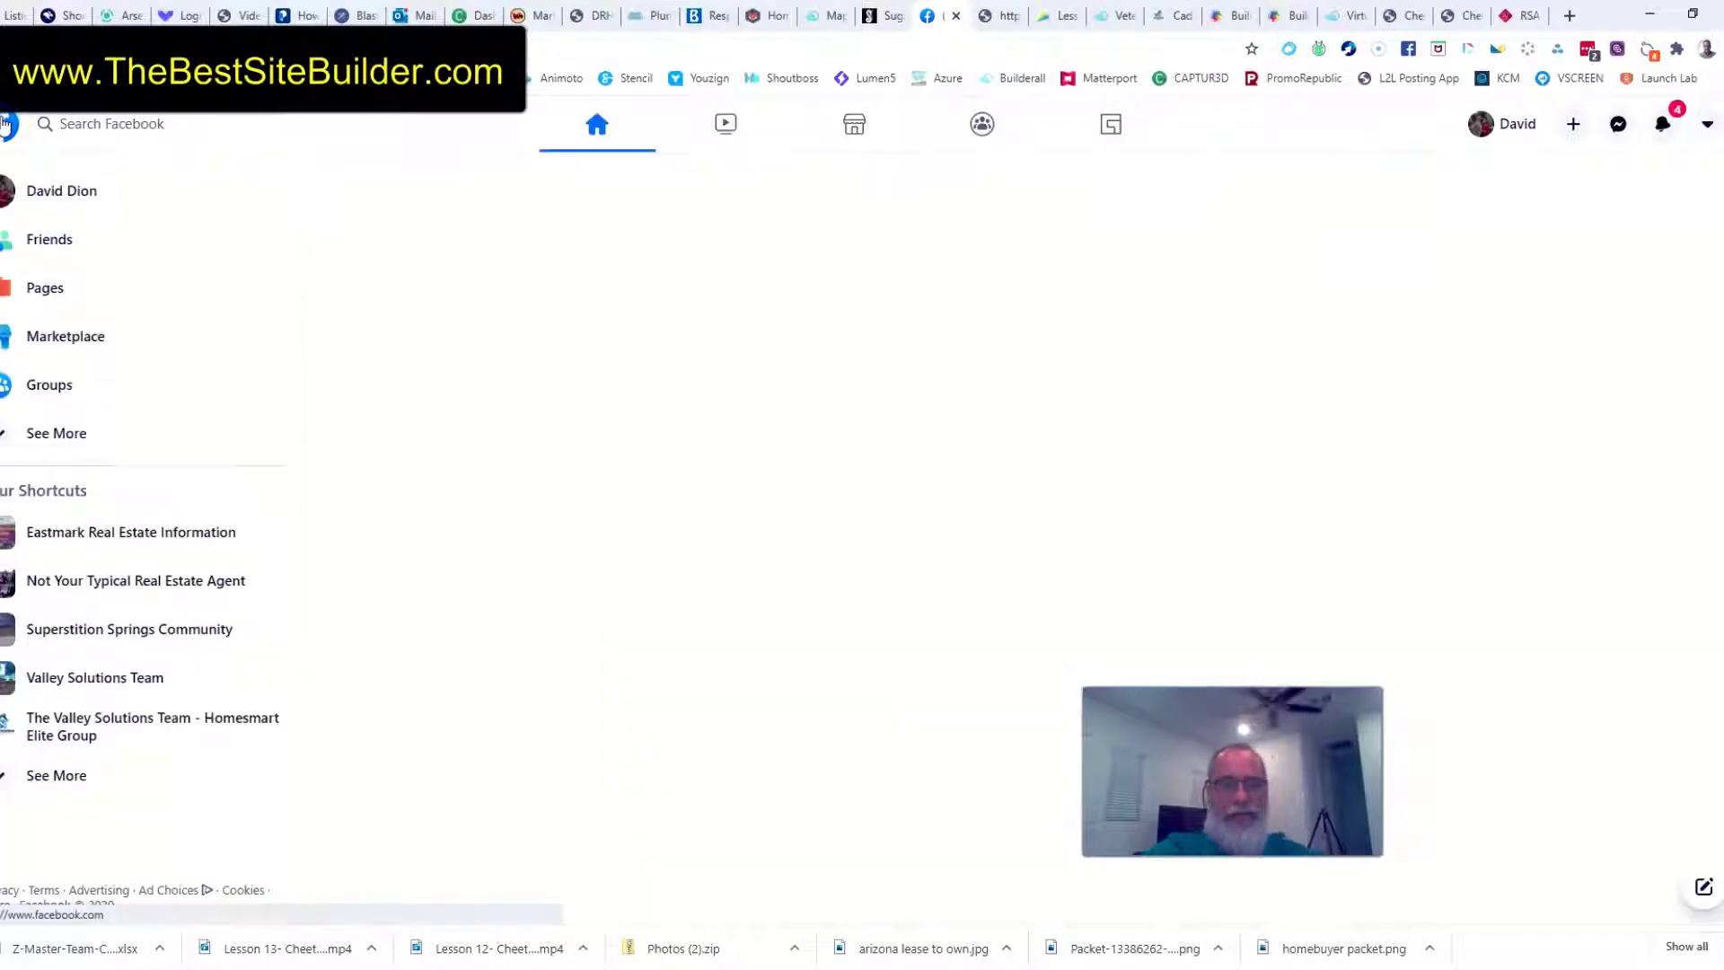
left_click(1510, 131)
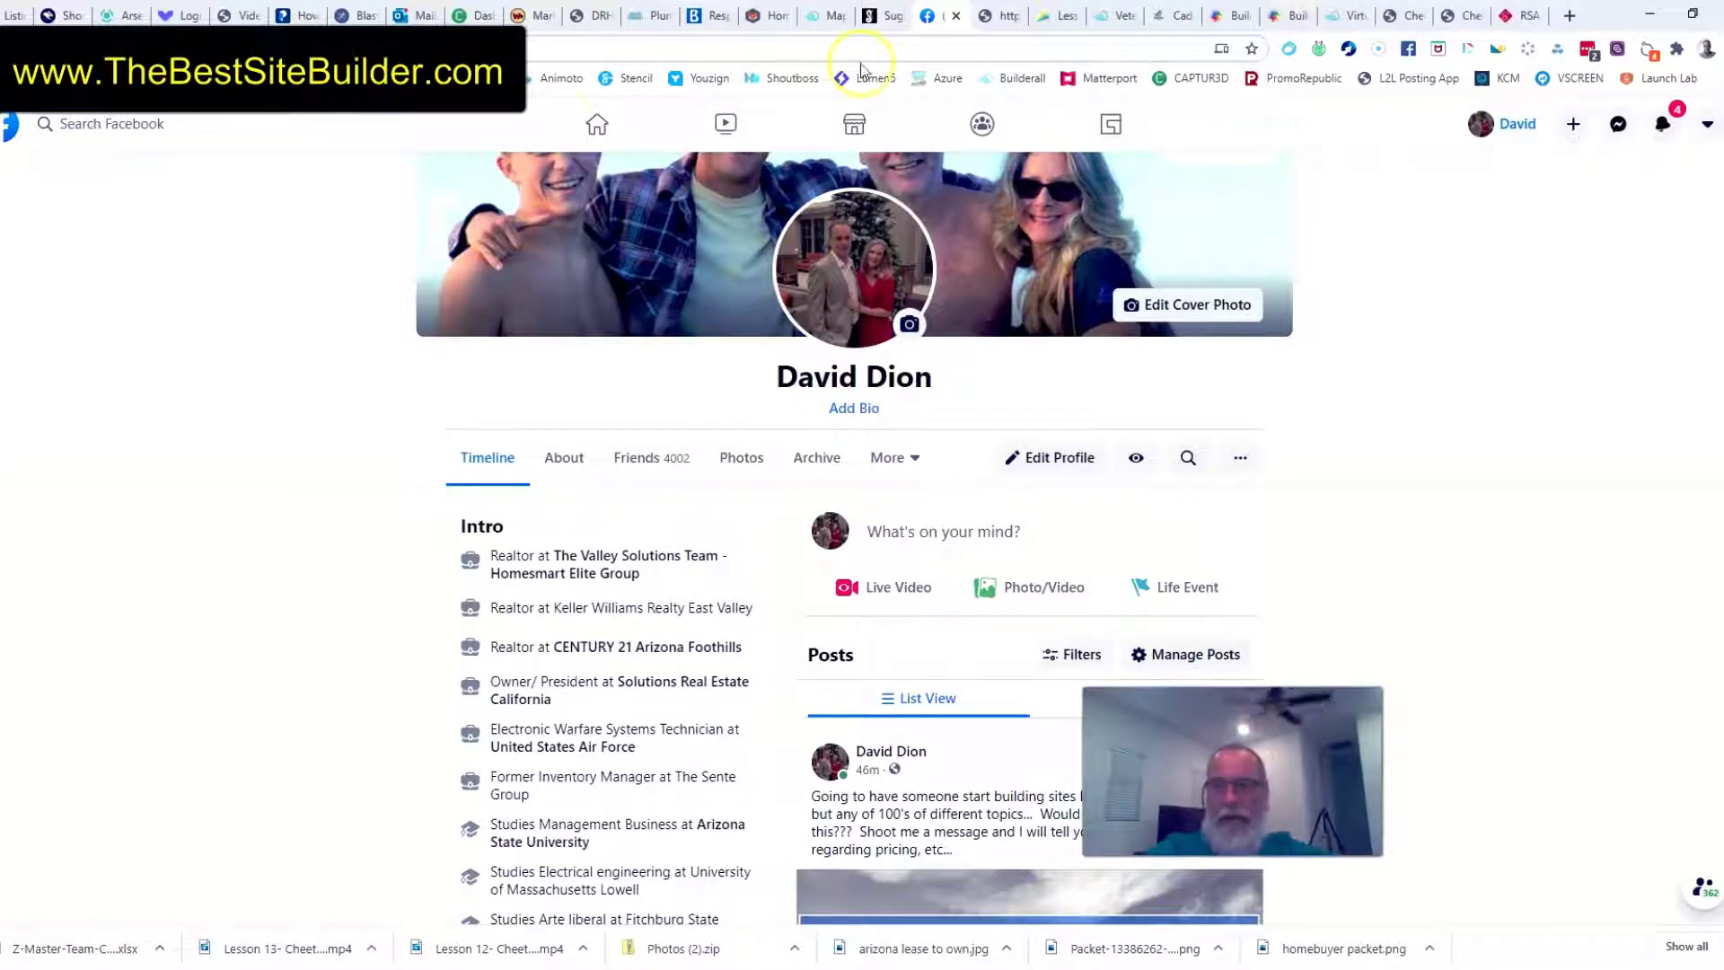
Paste the Facebook profile URL into the social bar's Facebook link field
left_click(1456, 18)
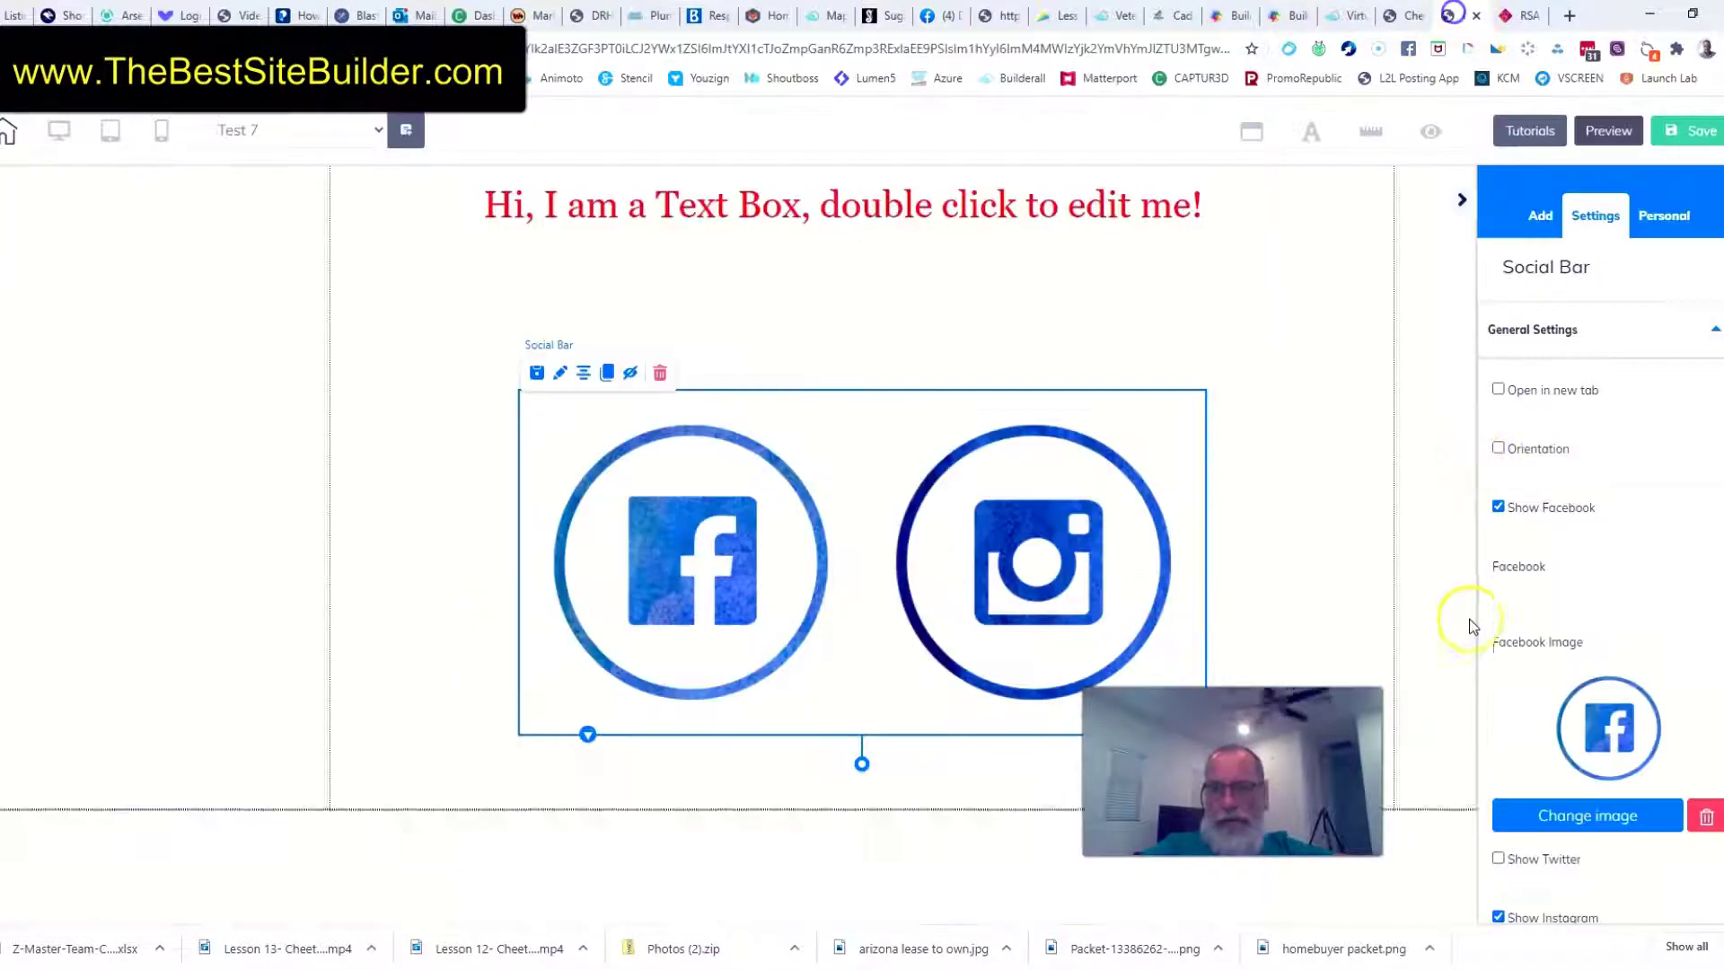
left_click(1540, 594)
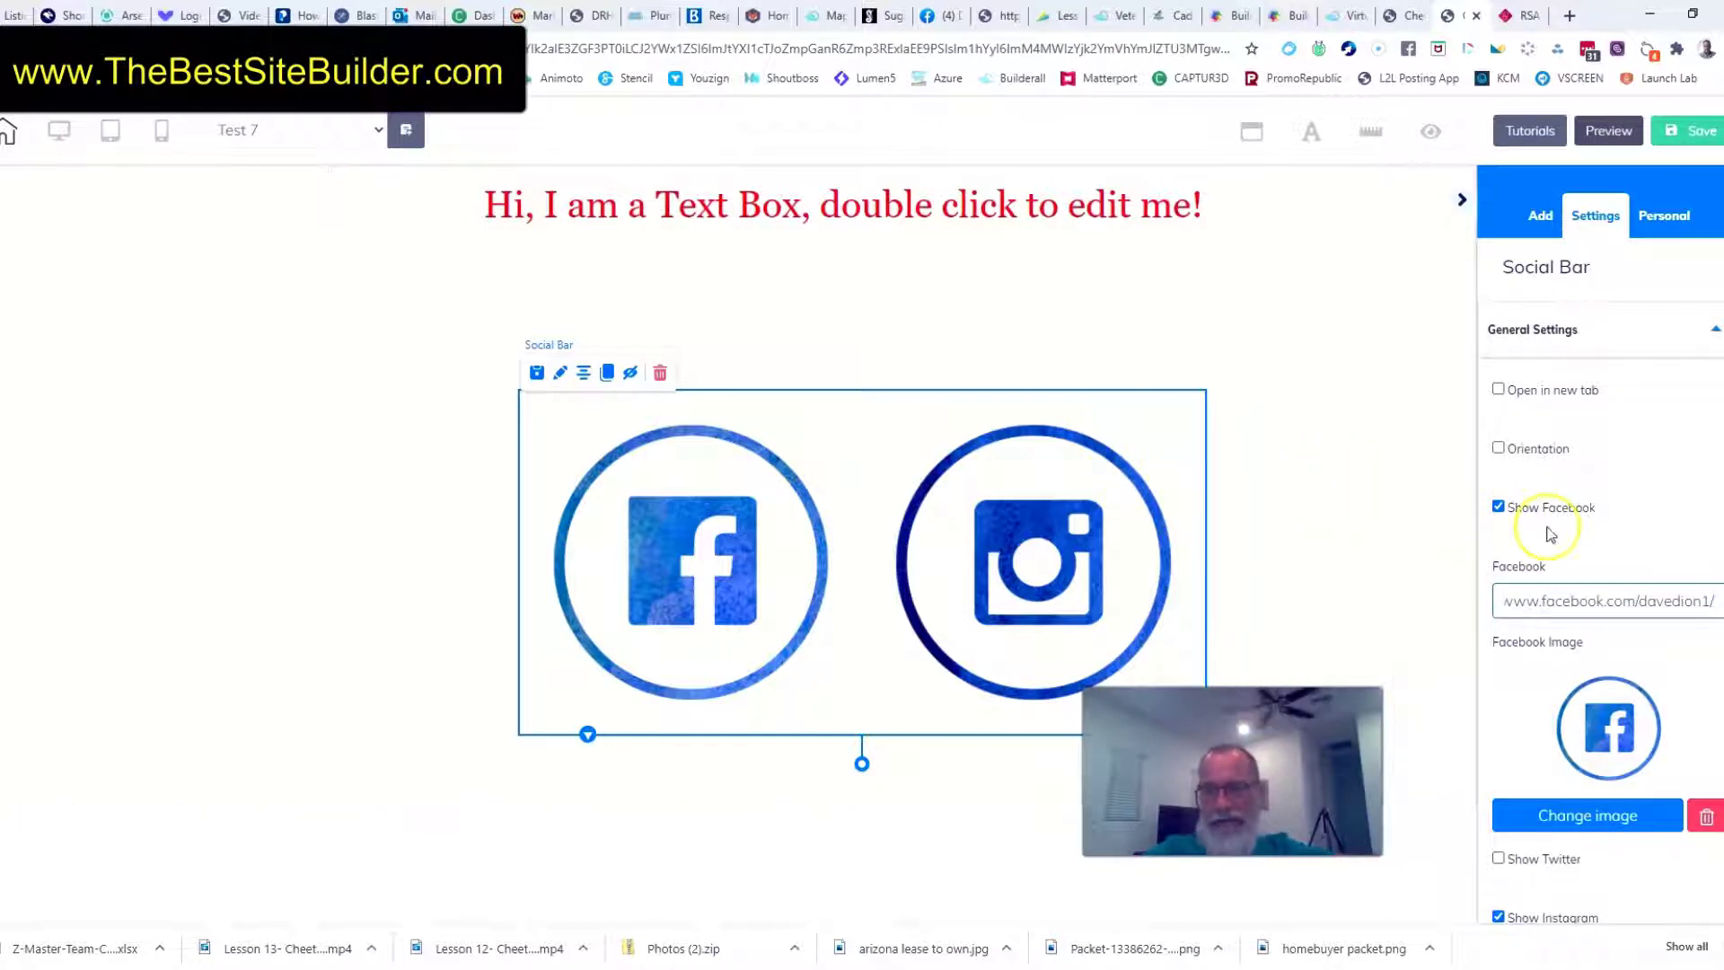
scroll(1548, 531, "down", 10)
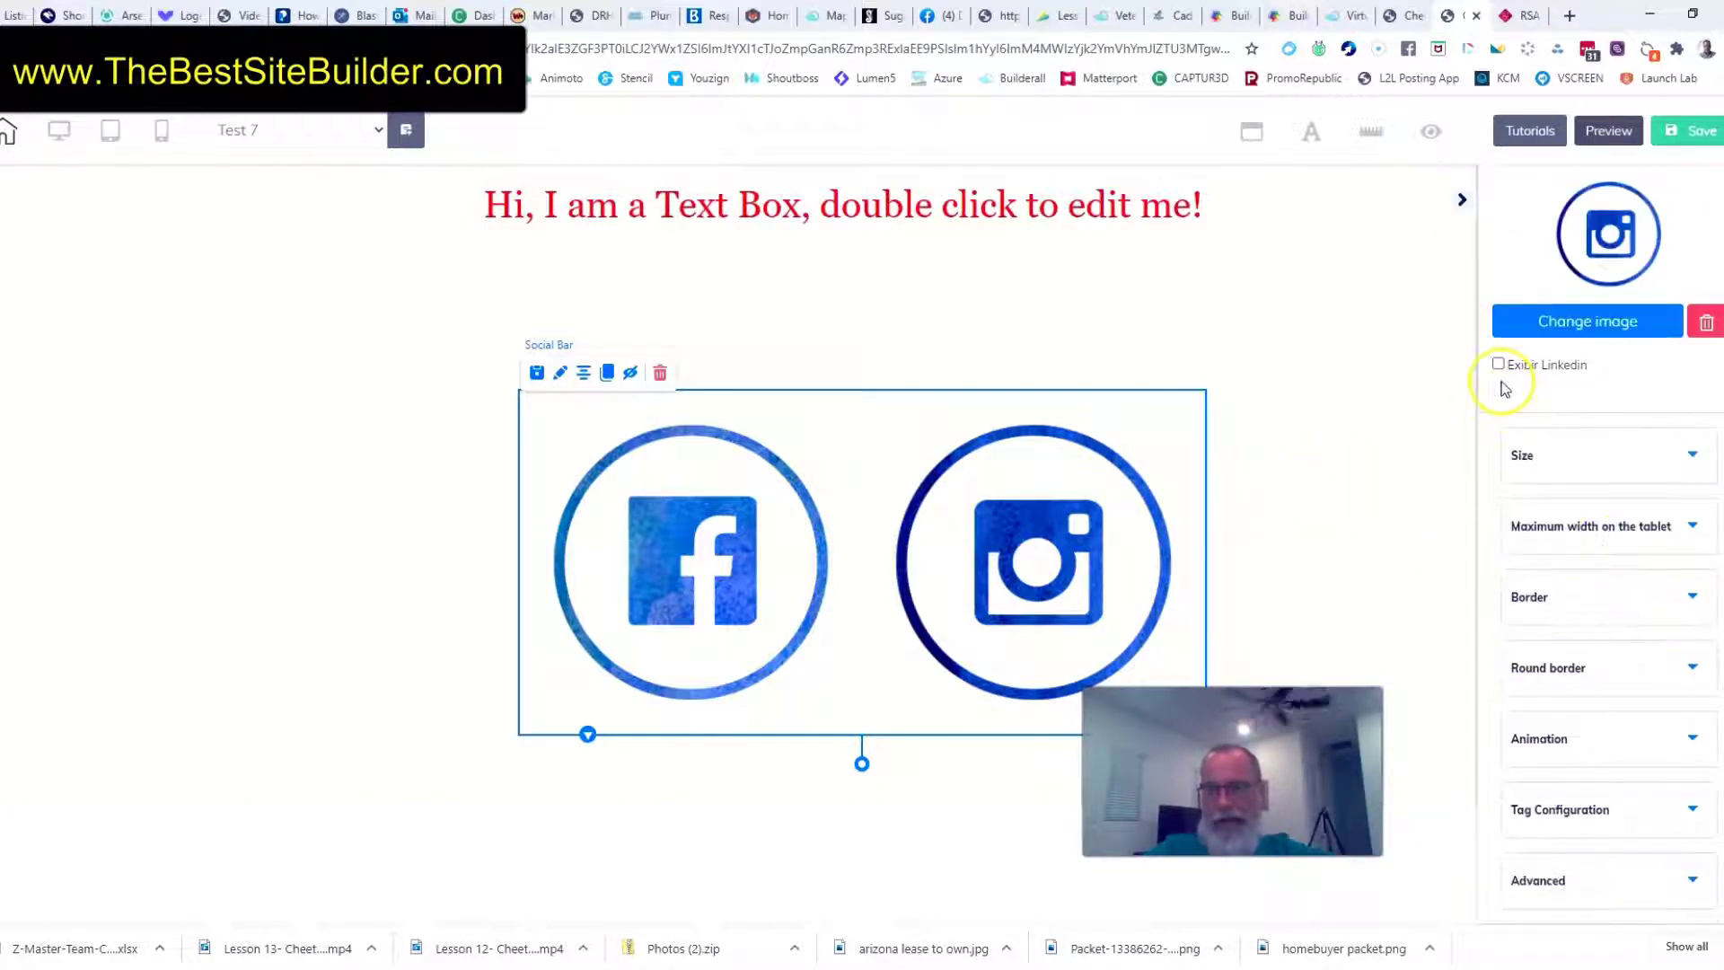
Re-check Exibir Linkedin and Show Twitter so all four icons appear again
left_click(1500, 364)
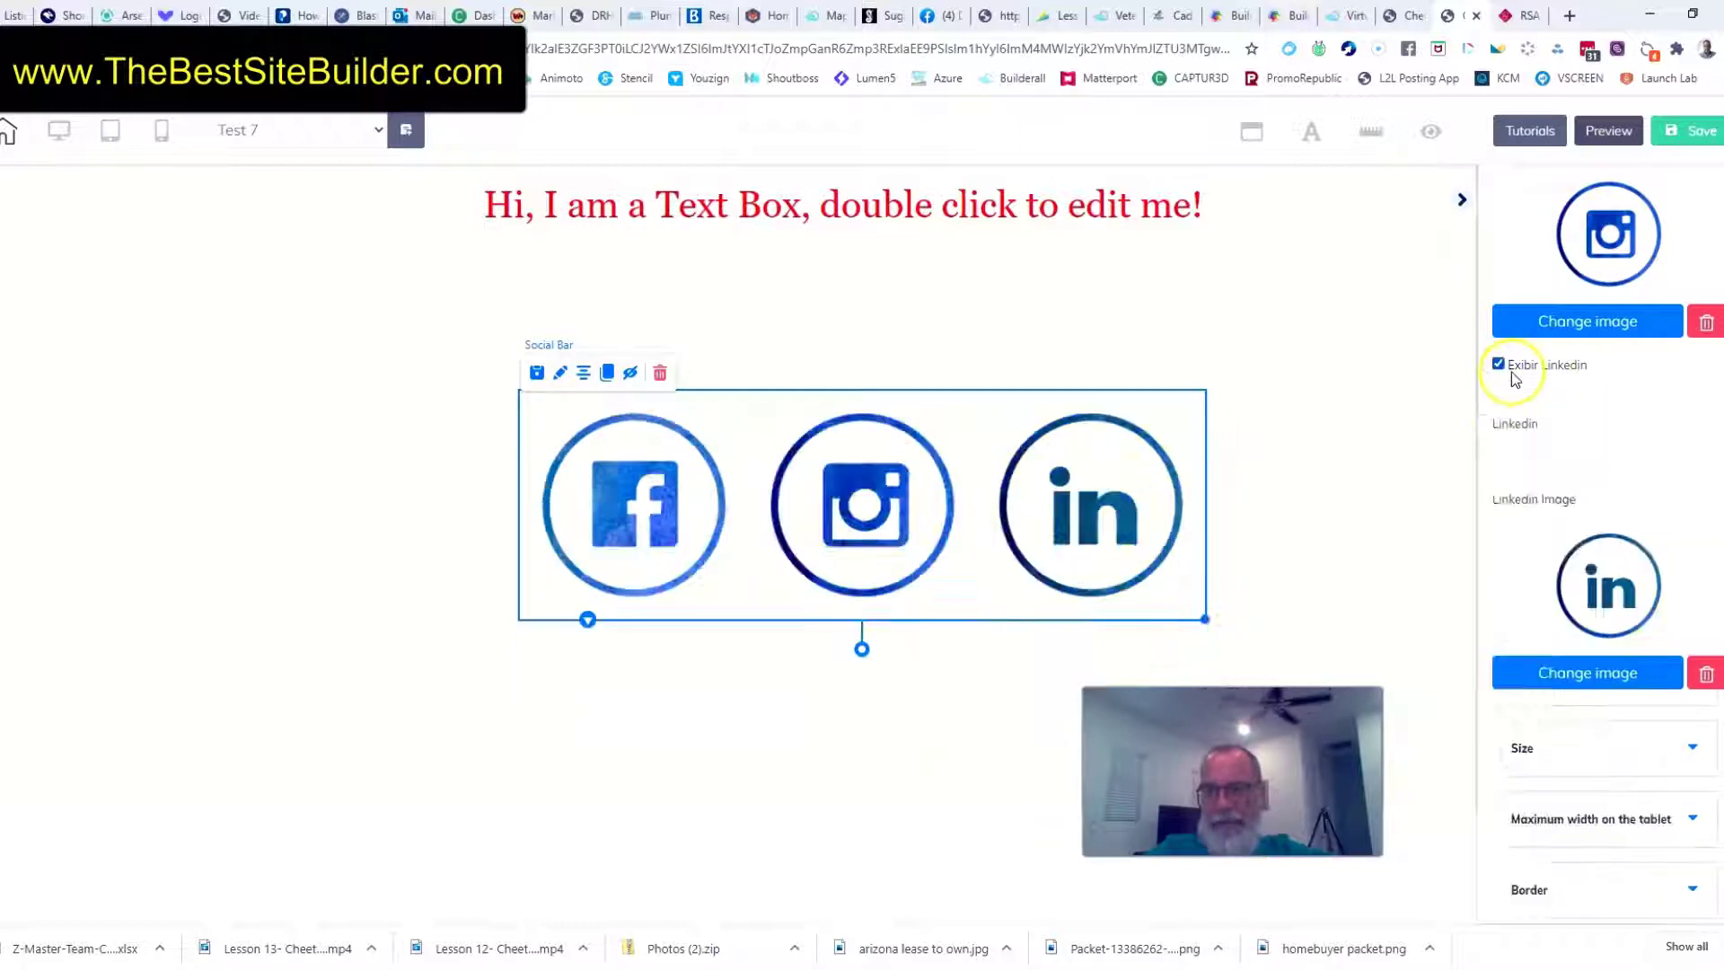
scroll(1582, 521, "down", 3)
scroll(1583, 520, "up", 12)
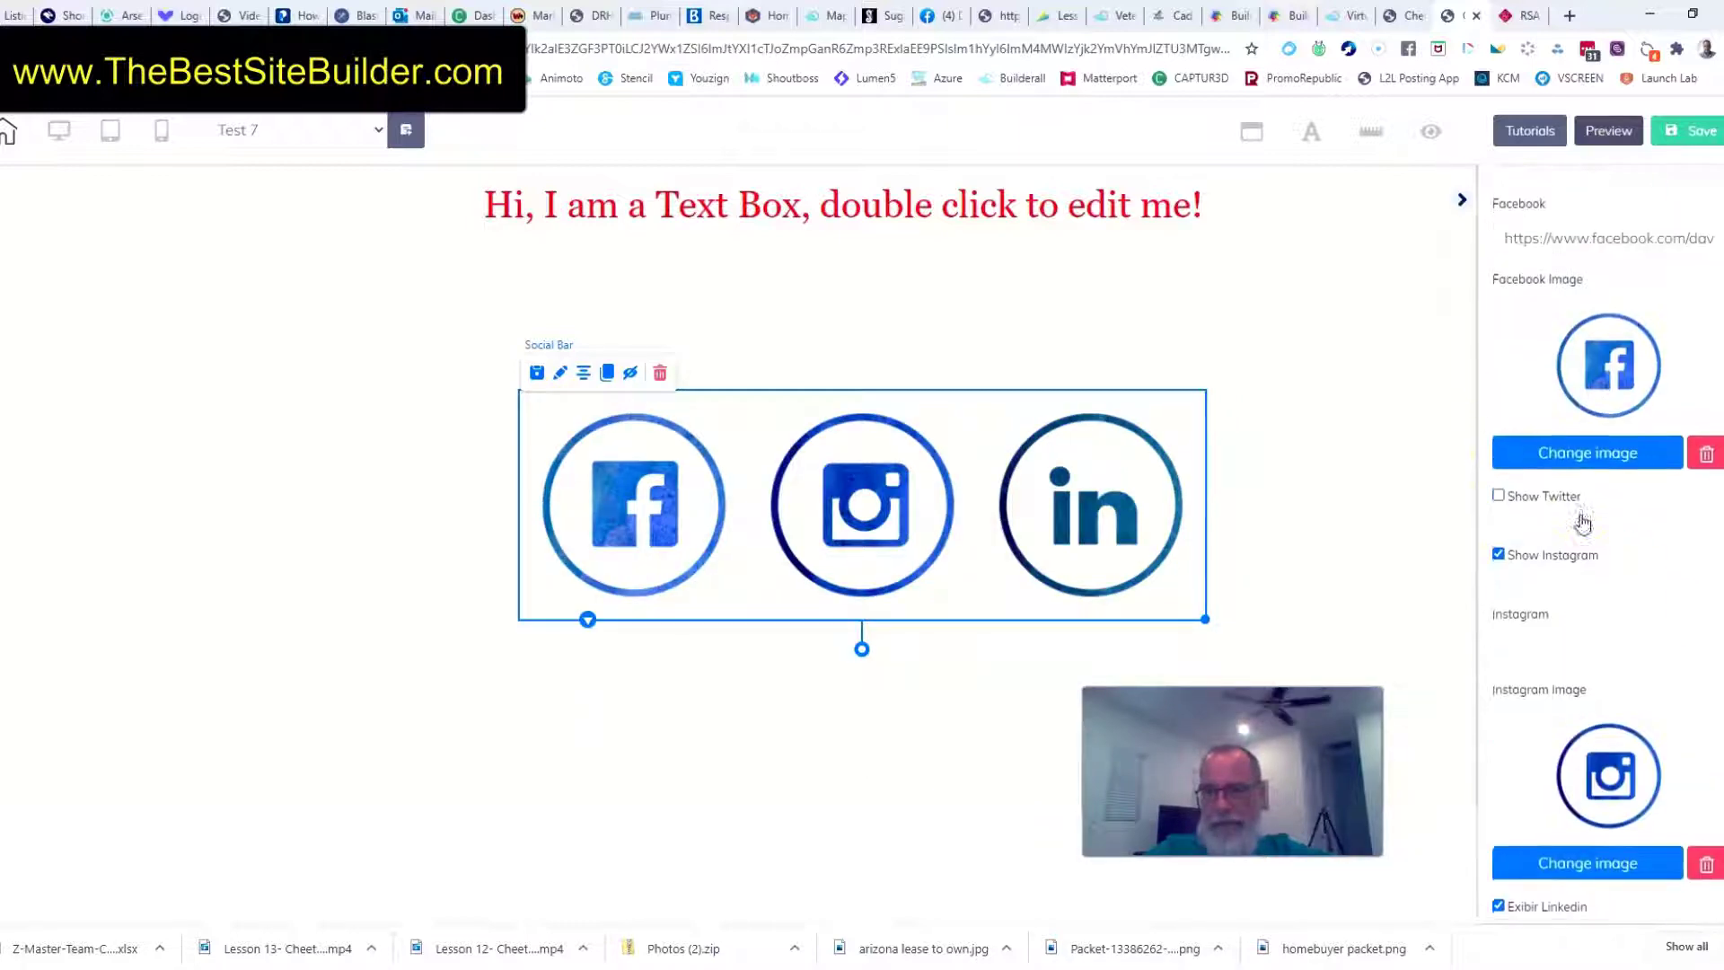
scroll(1581, 514, "down", 8)
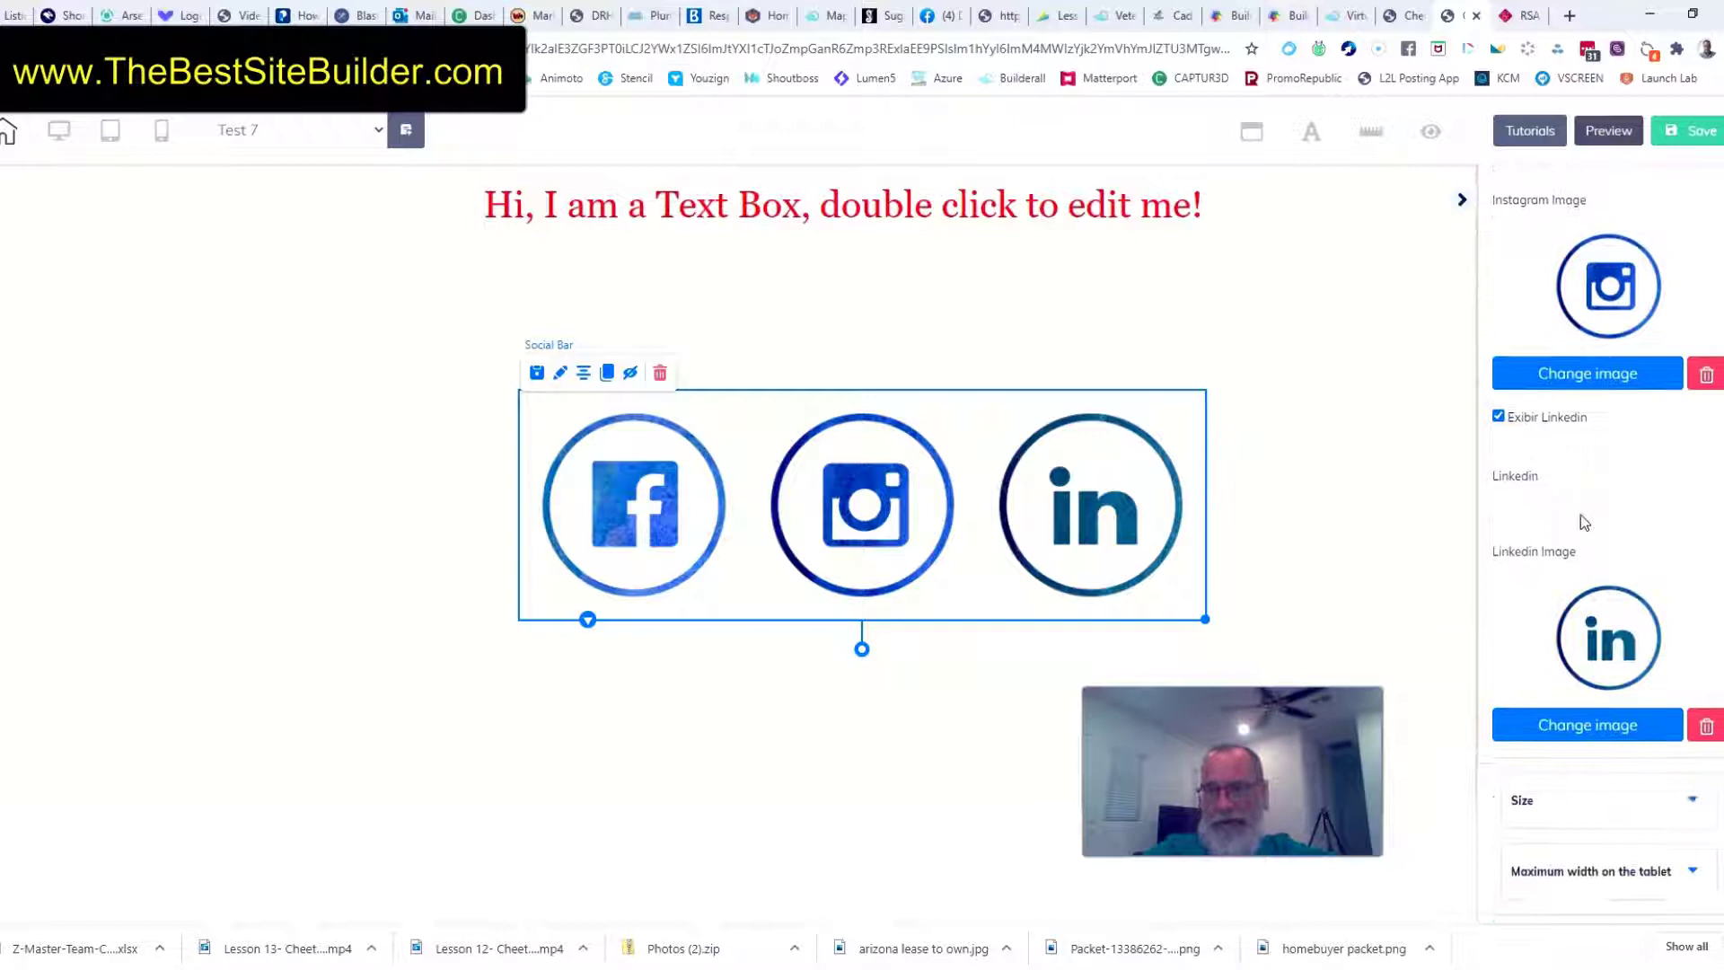
scroll(1581, 514, "up", 3)
scroll(1556, 451, "up", 3)
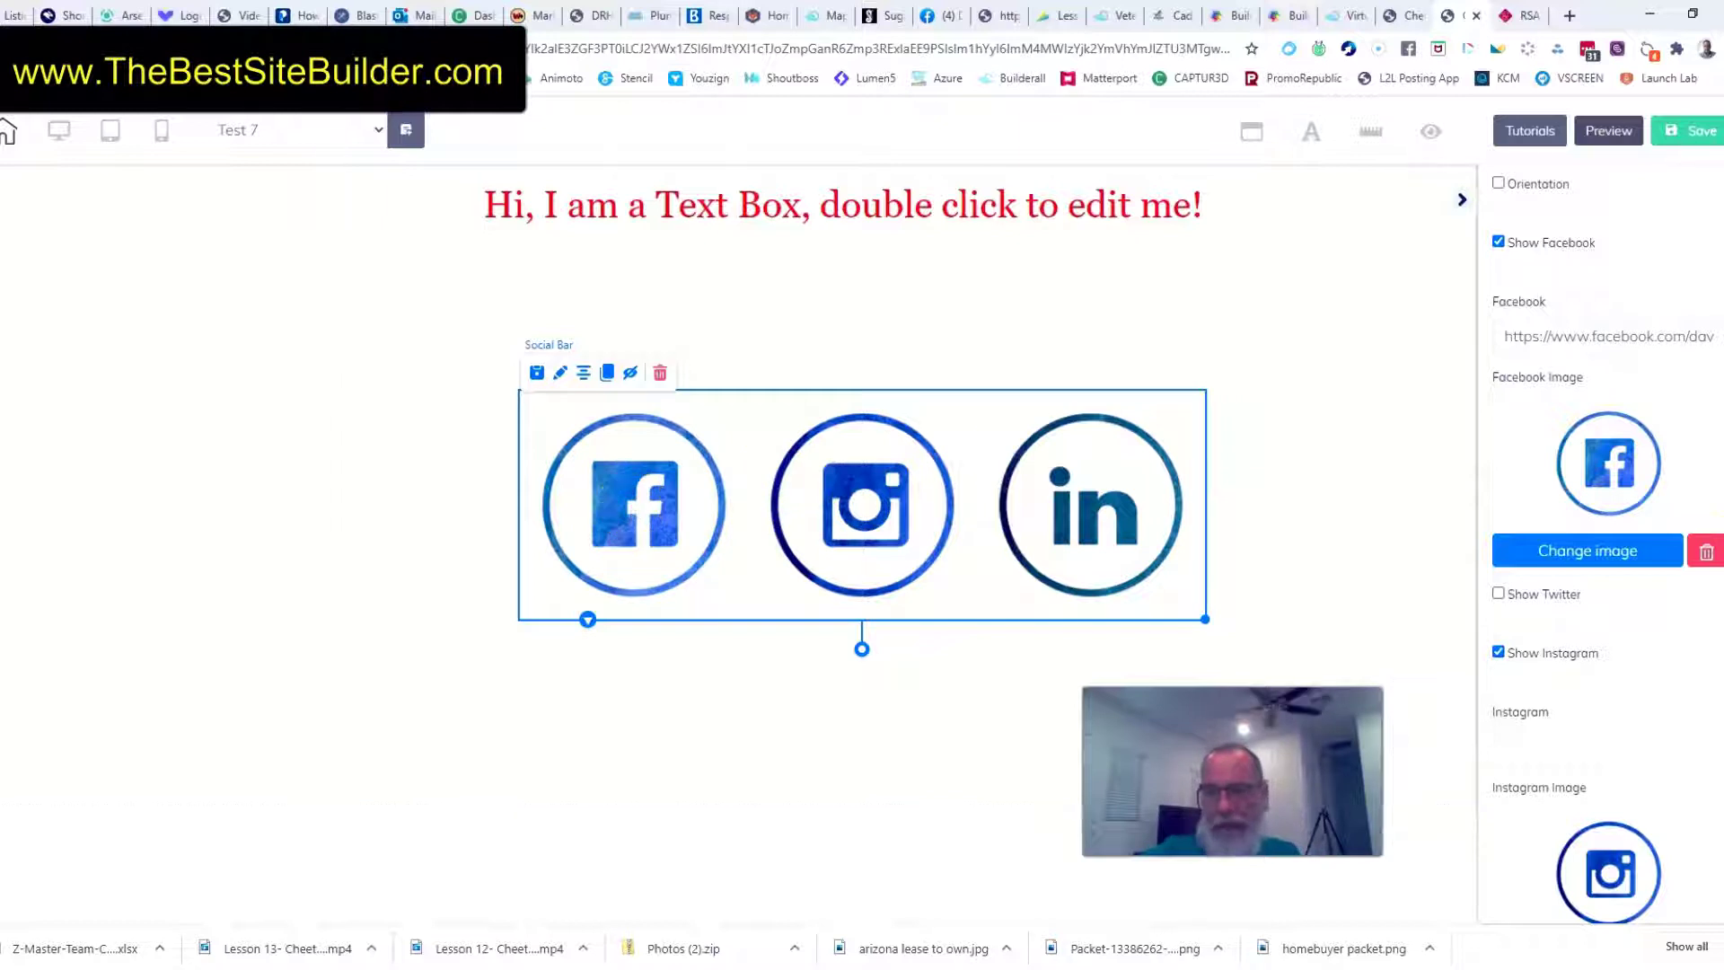
left_click(1498, 593)
scroll(1603, 566, "up", 2)
scroll(1600, 552, "down", 3)
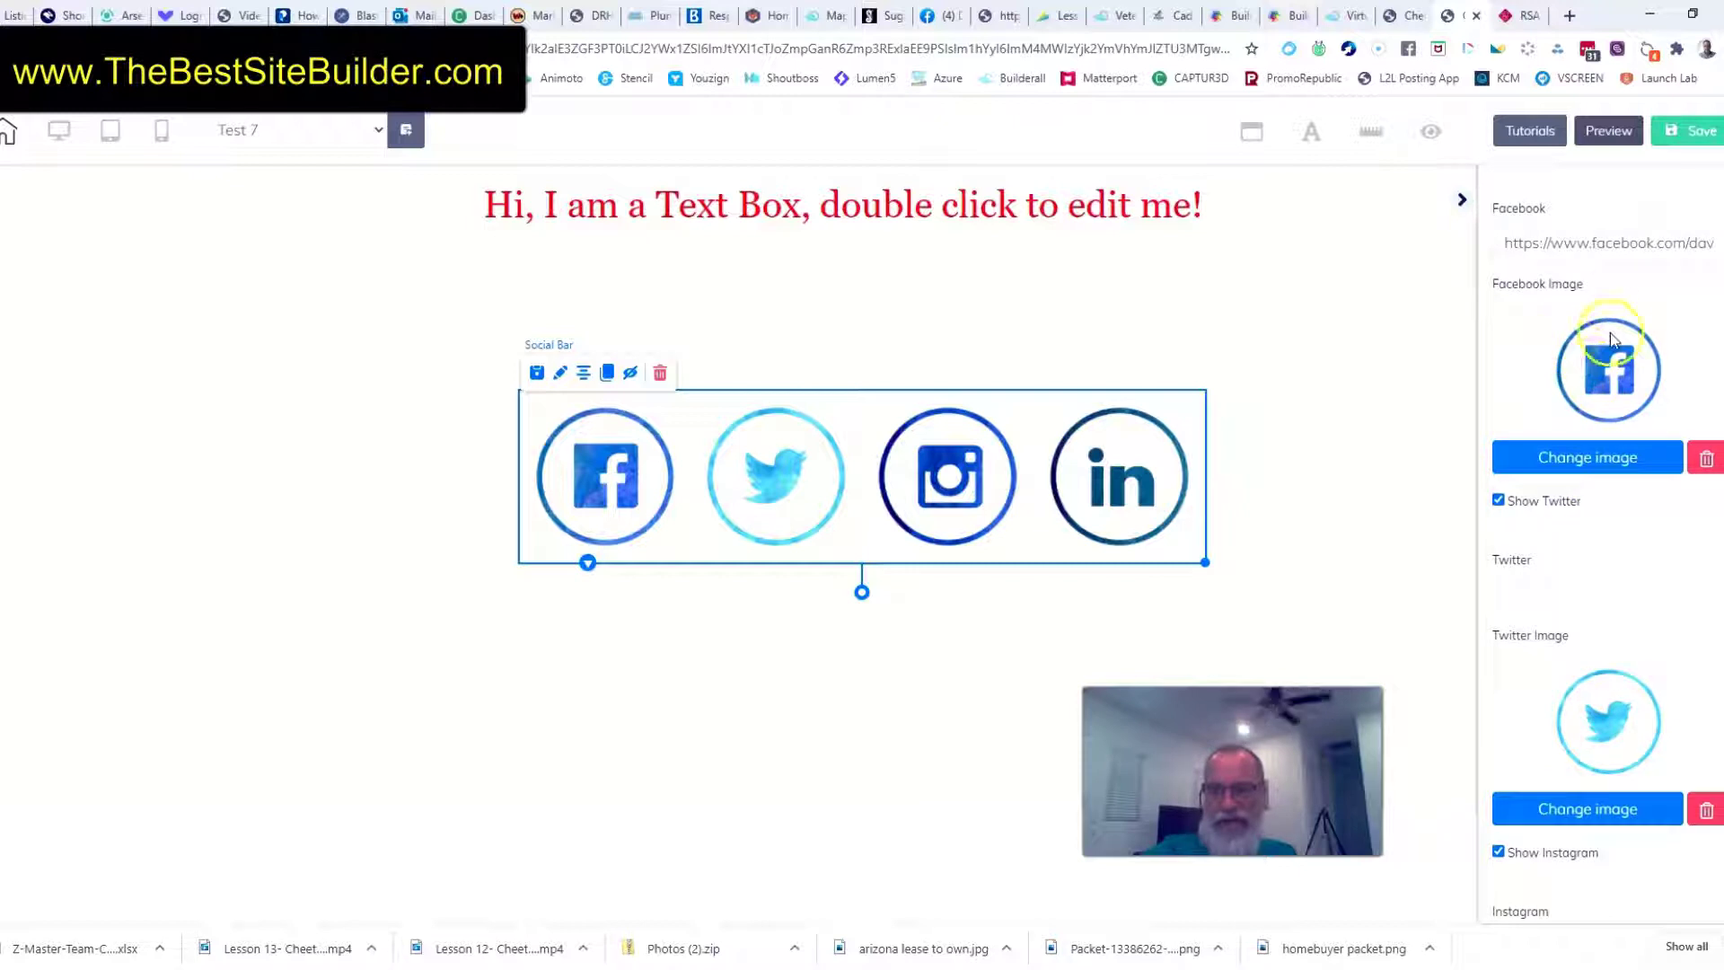
Replace the Facebook icon with the round blue social_00038 from the SOCIAL_NETWORK icons
left_click(1584, 466)
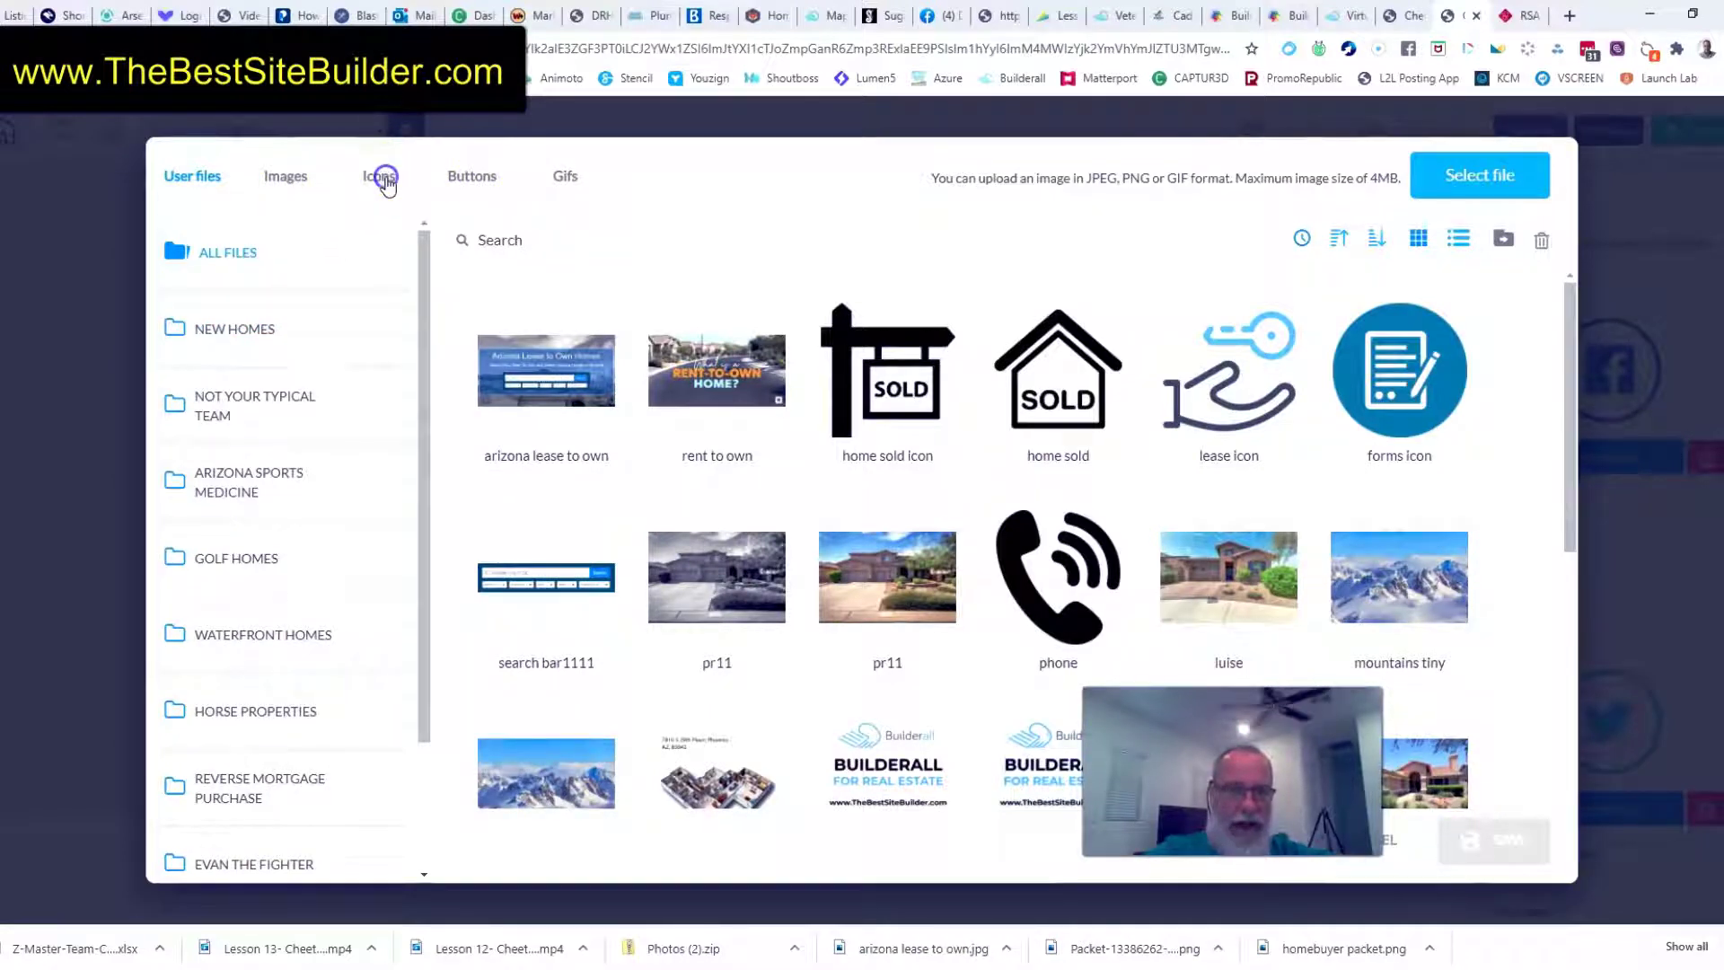
left_click(380, 177)
scroll(281, 751, "down", 5)
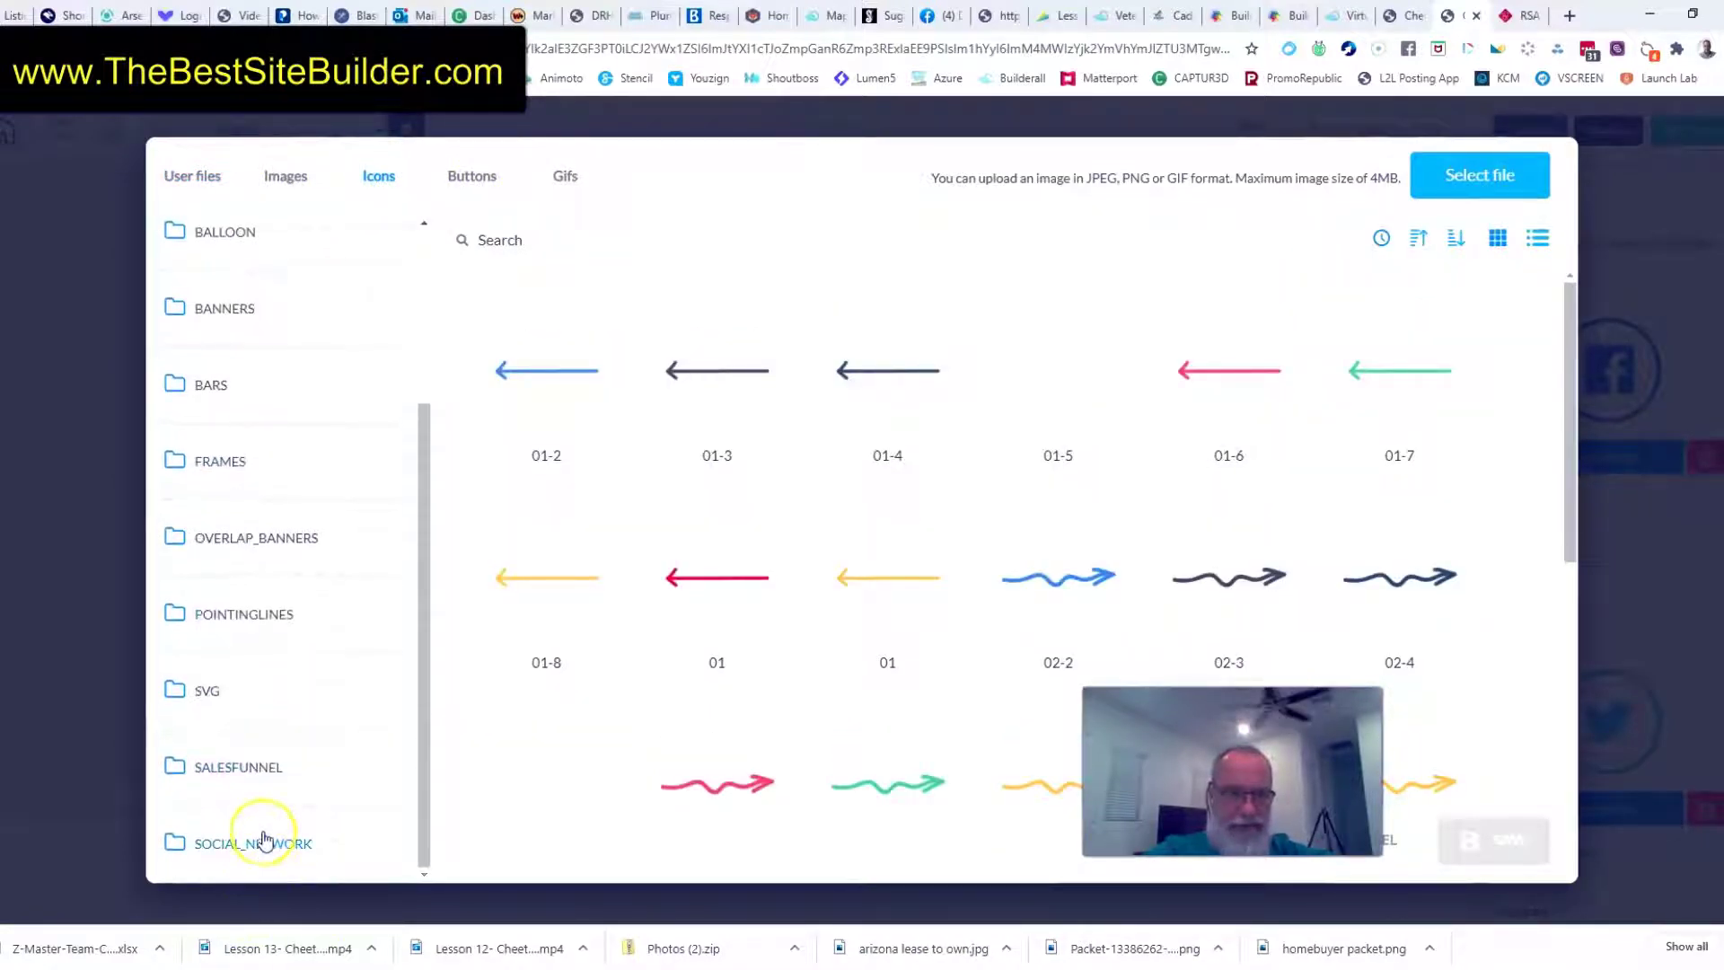
left_click(263, 839)
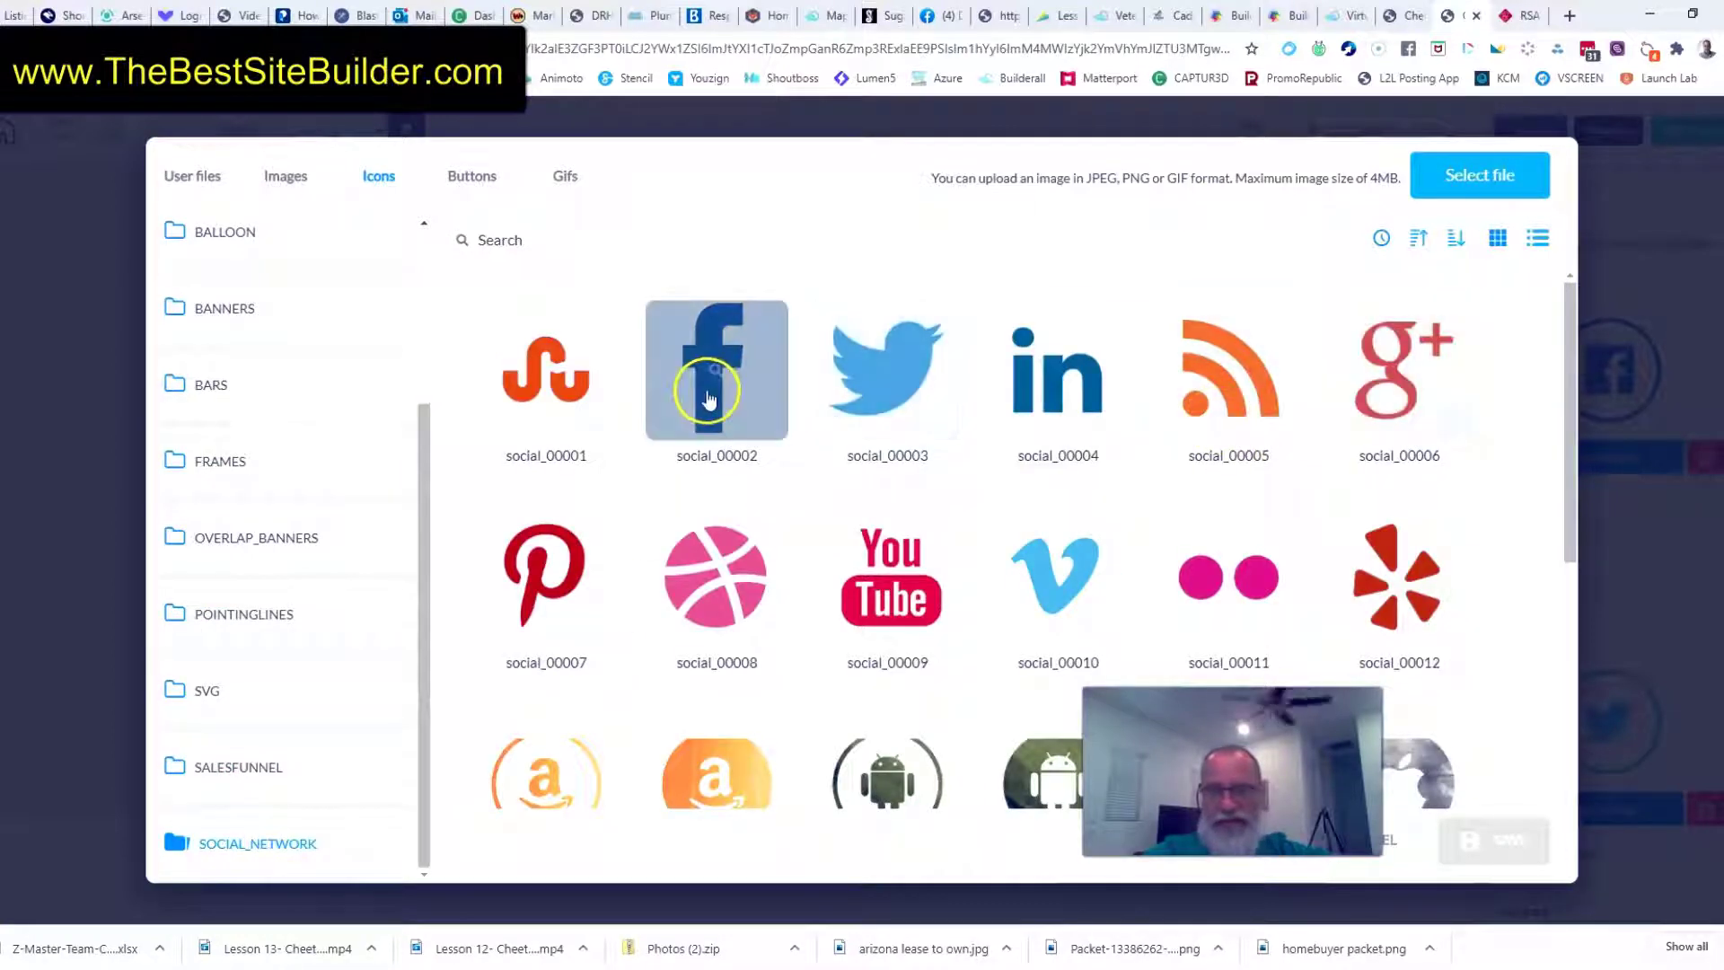
scroll(1291, 383, "down", 1)
scroll(1320, 458, "down", 9)
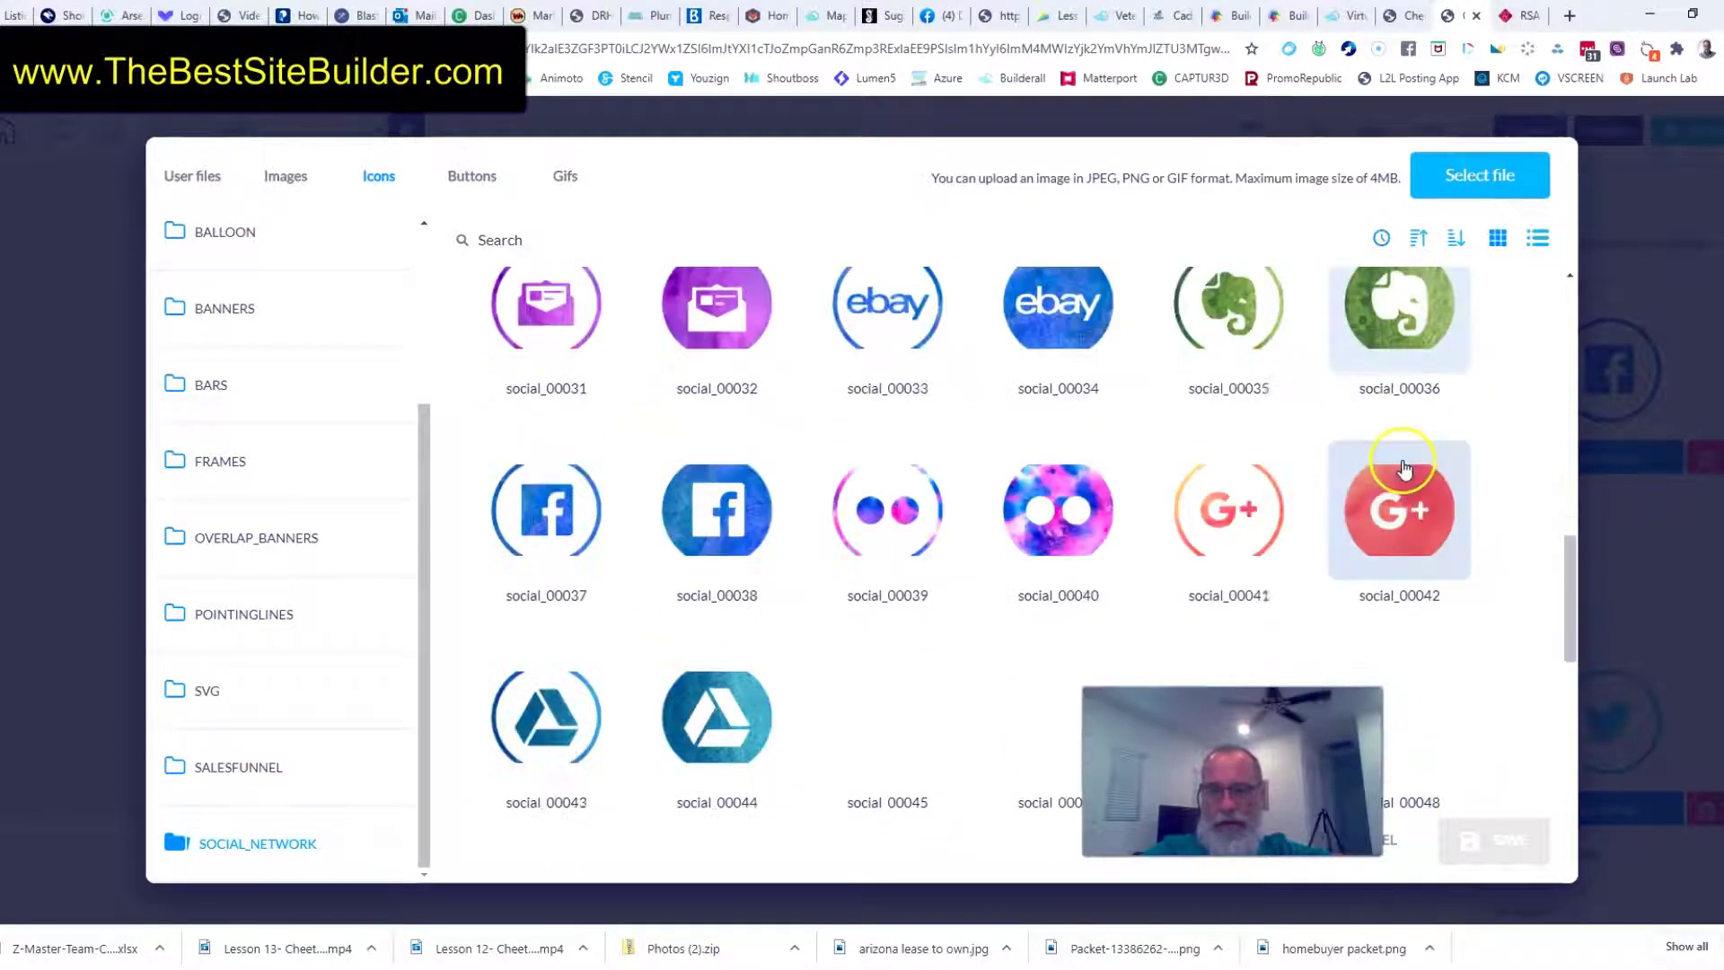
scroll(1333, 472, "up", 2)
scroll(1332, 476, "up", 2)
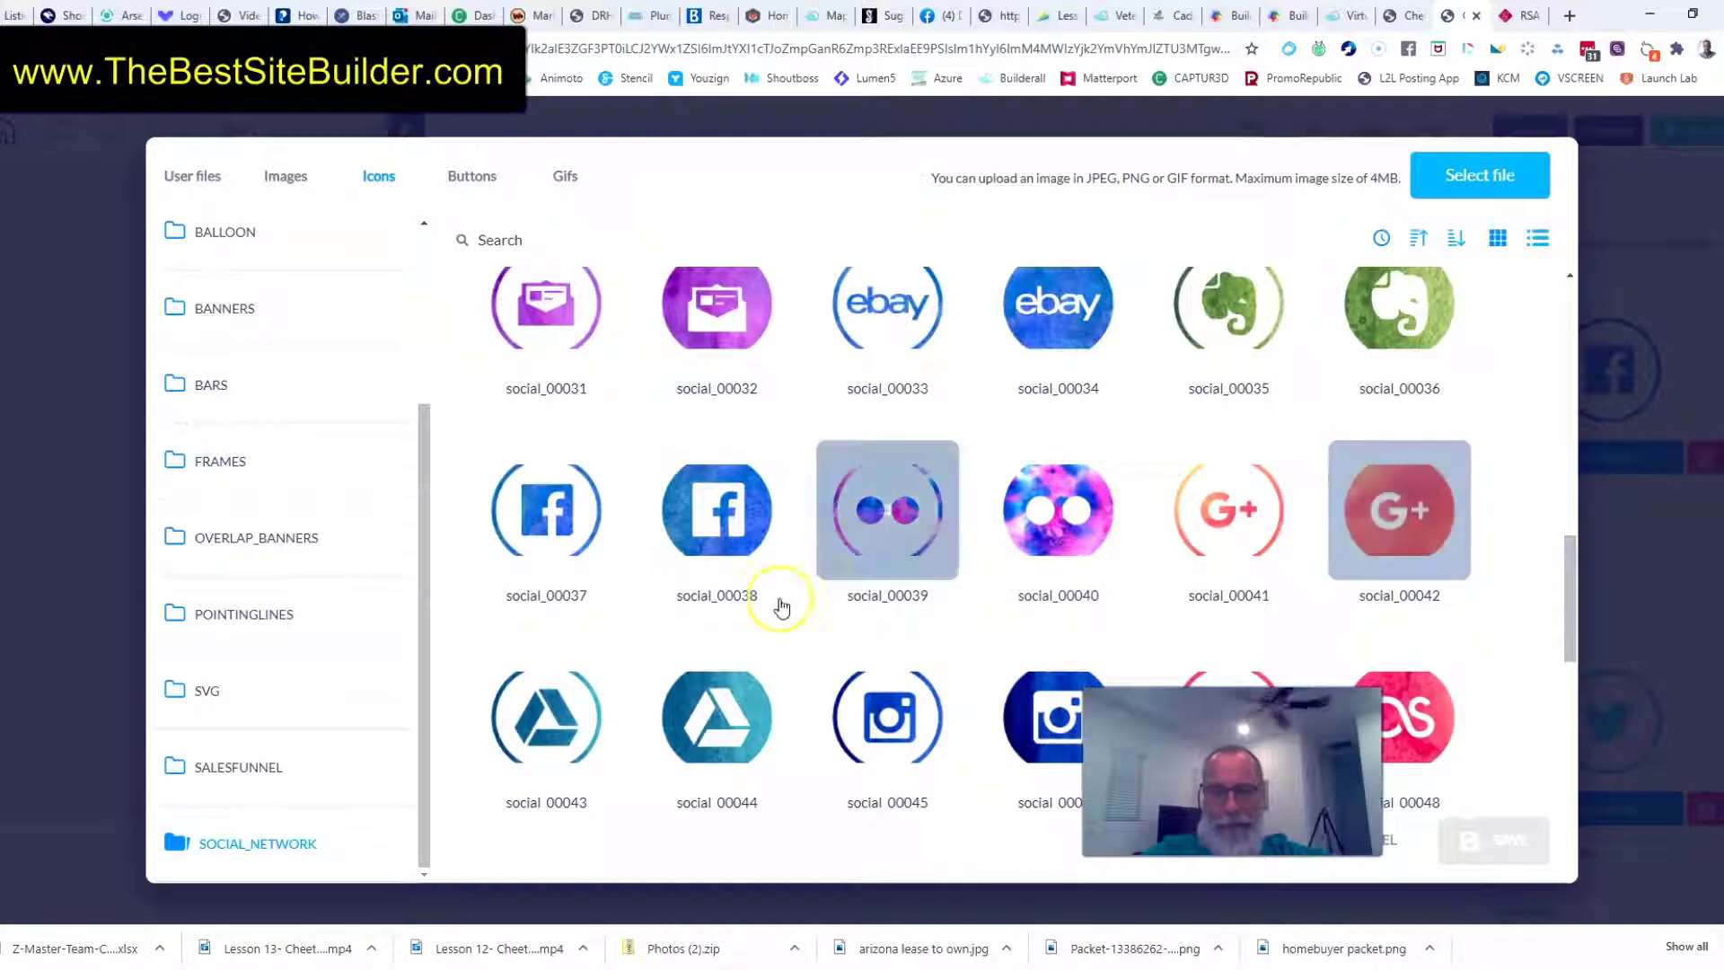
left_click(699, 525)
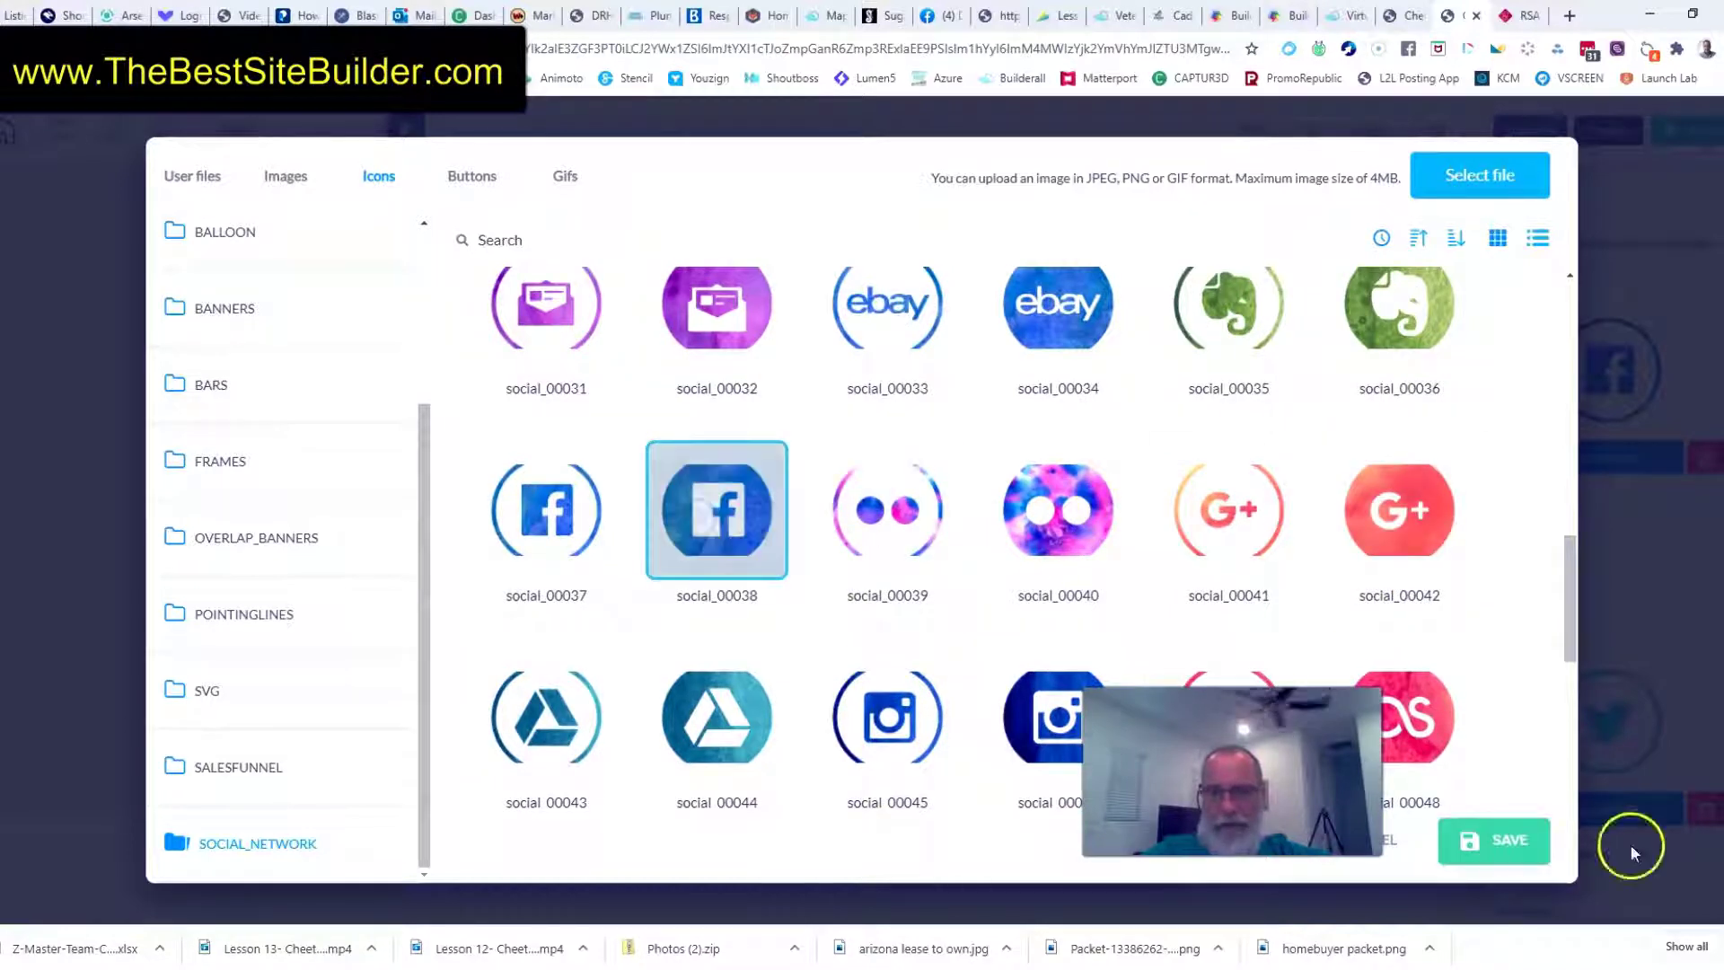
left_click(1527, 852)
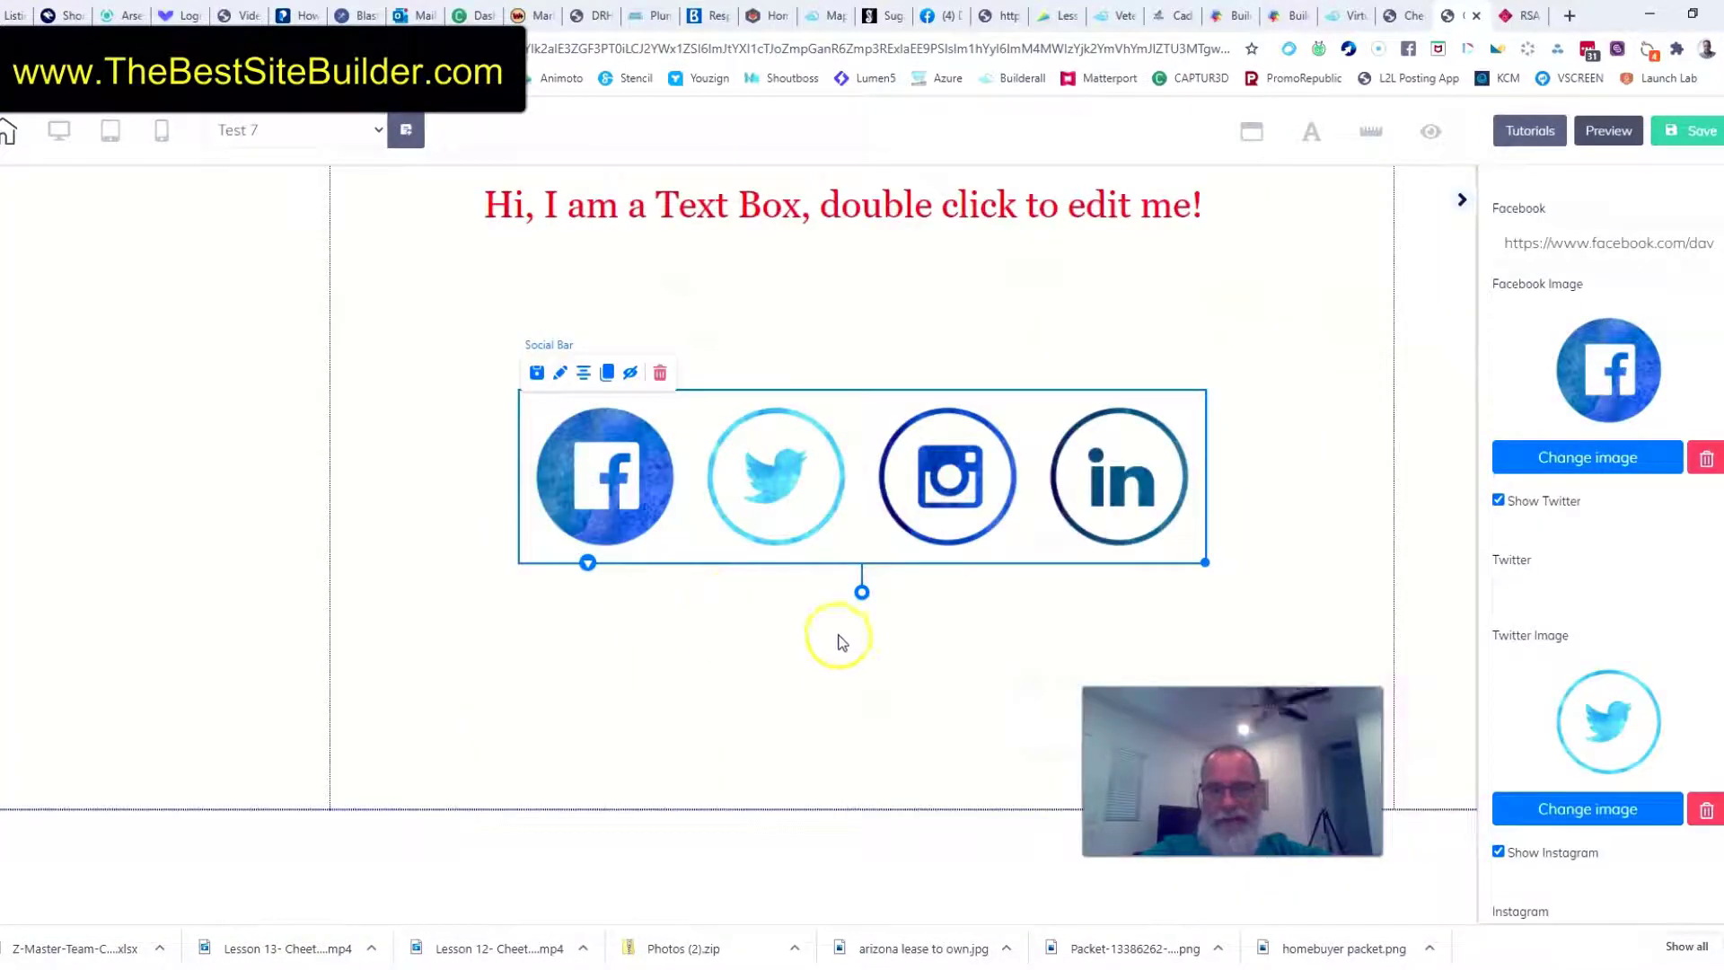
Swap the Facebook icon for the plain blue F icon social_00002 instead
left_click(1582, 466)
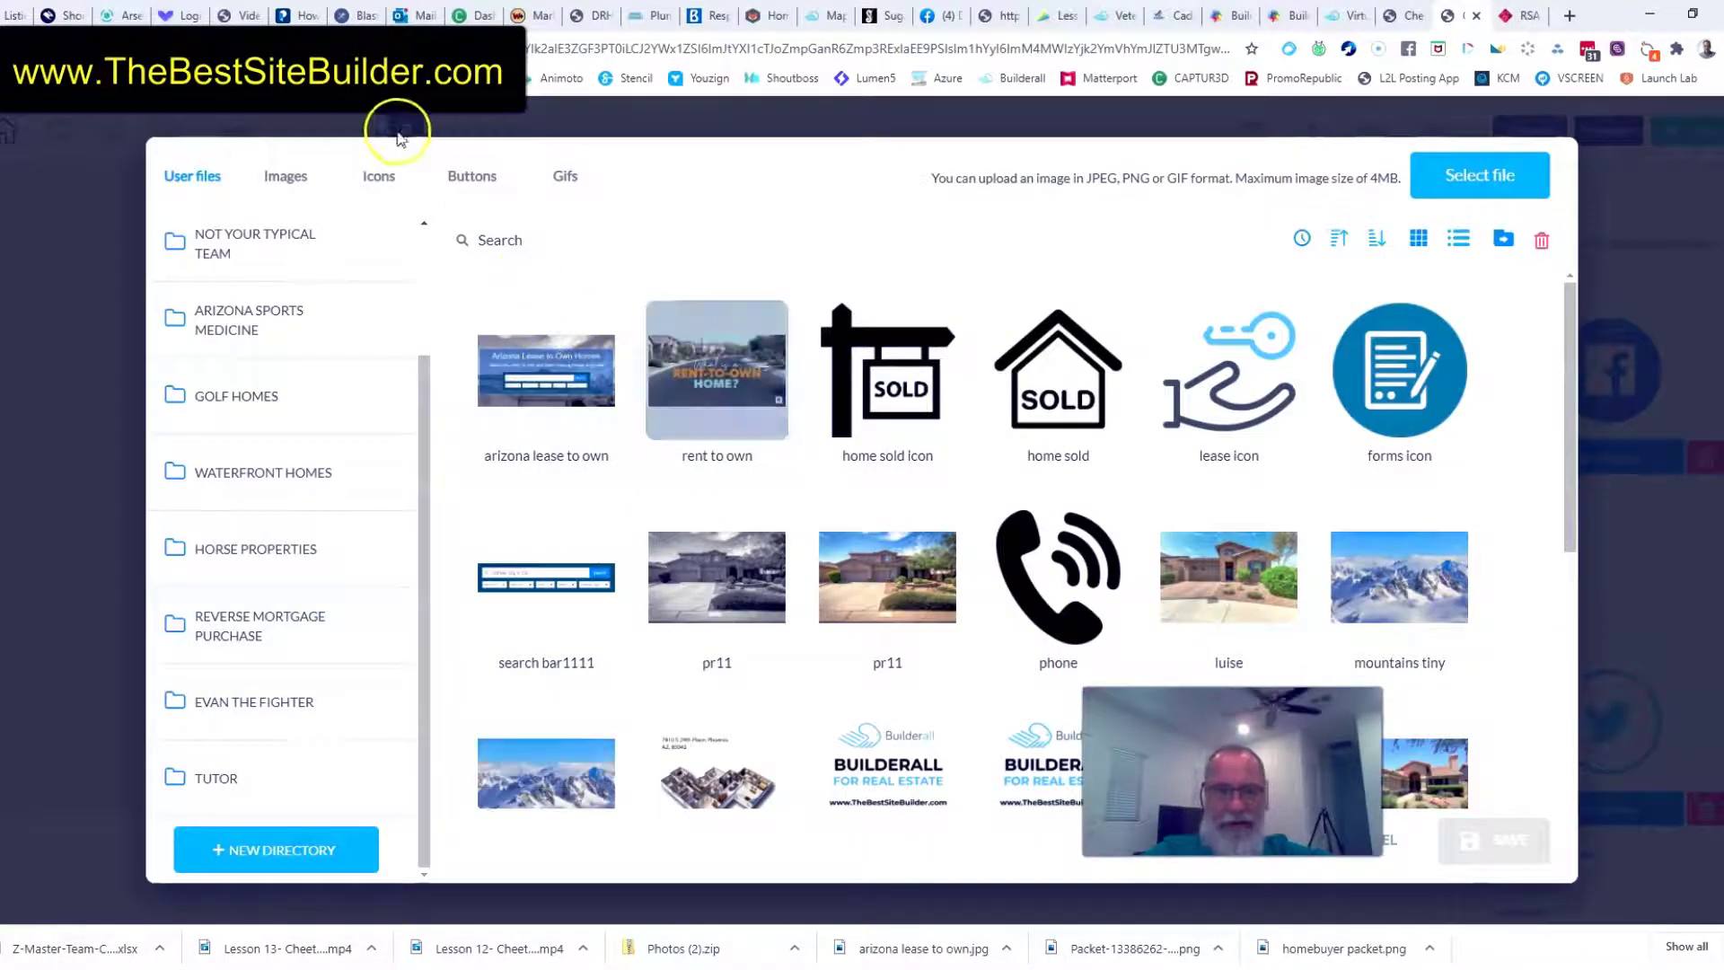
left_click(378, 175)
scroll(283, 691, "up", 1)
scroll(269, 763, "down", 1)
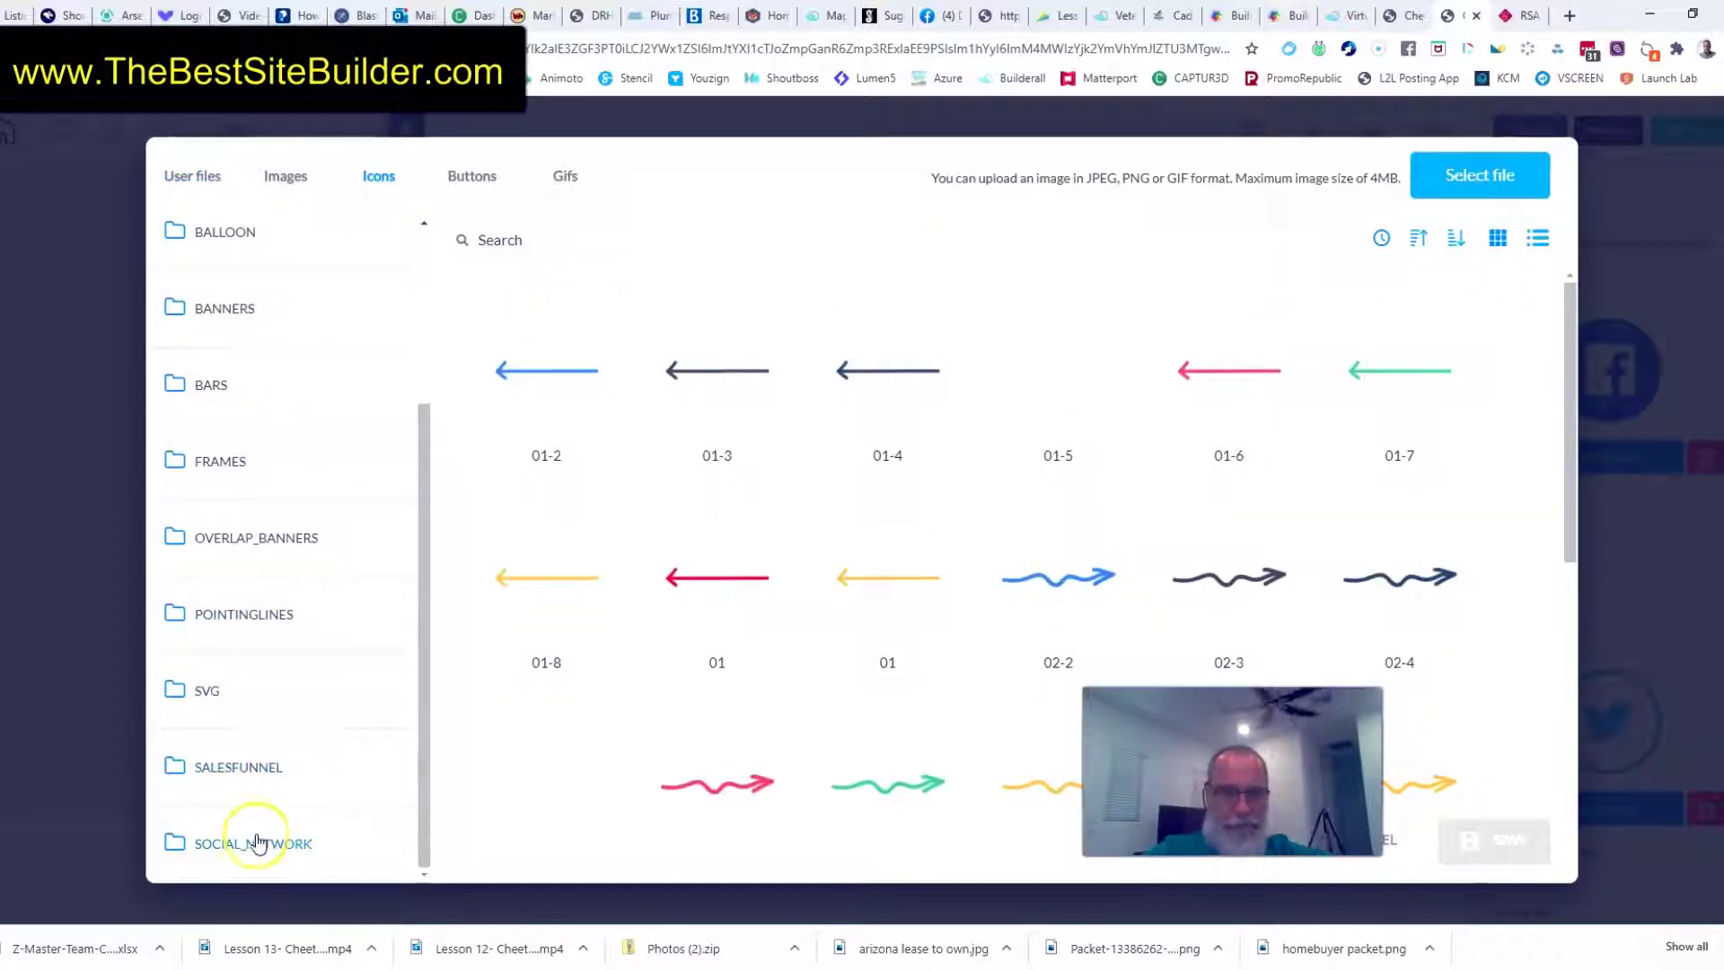
left_click(255, 841)
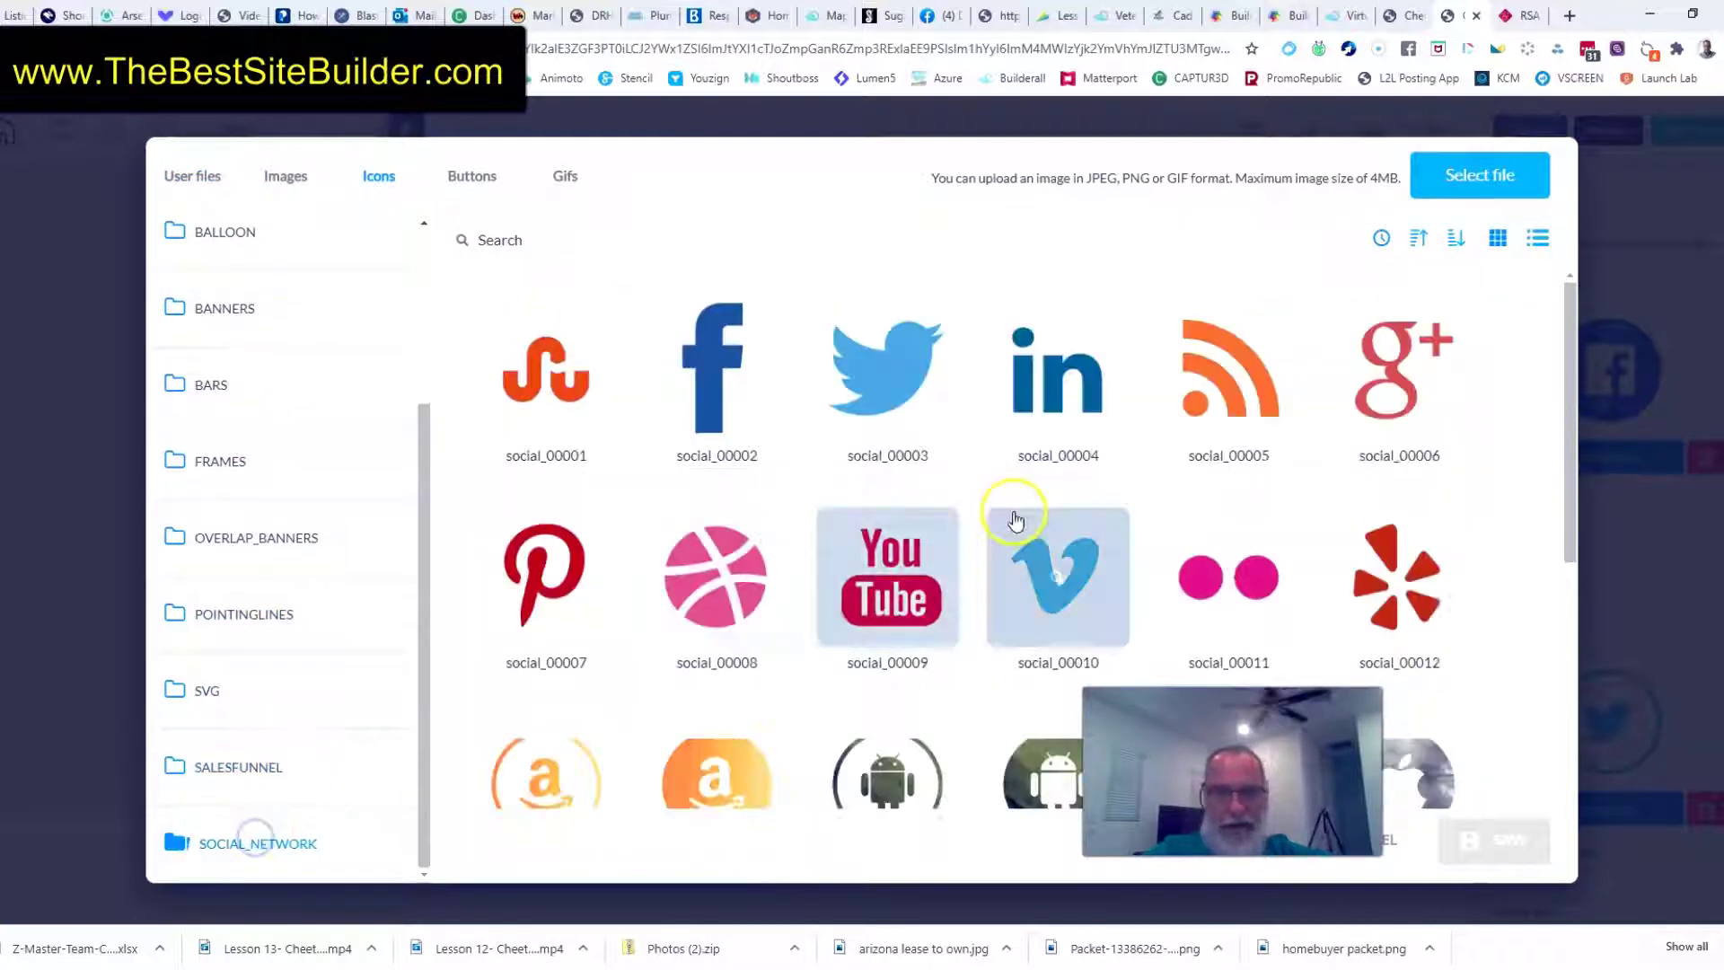
left_click(752, 345)
left_click(1514, 847)
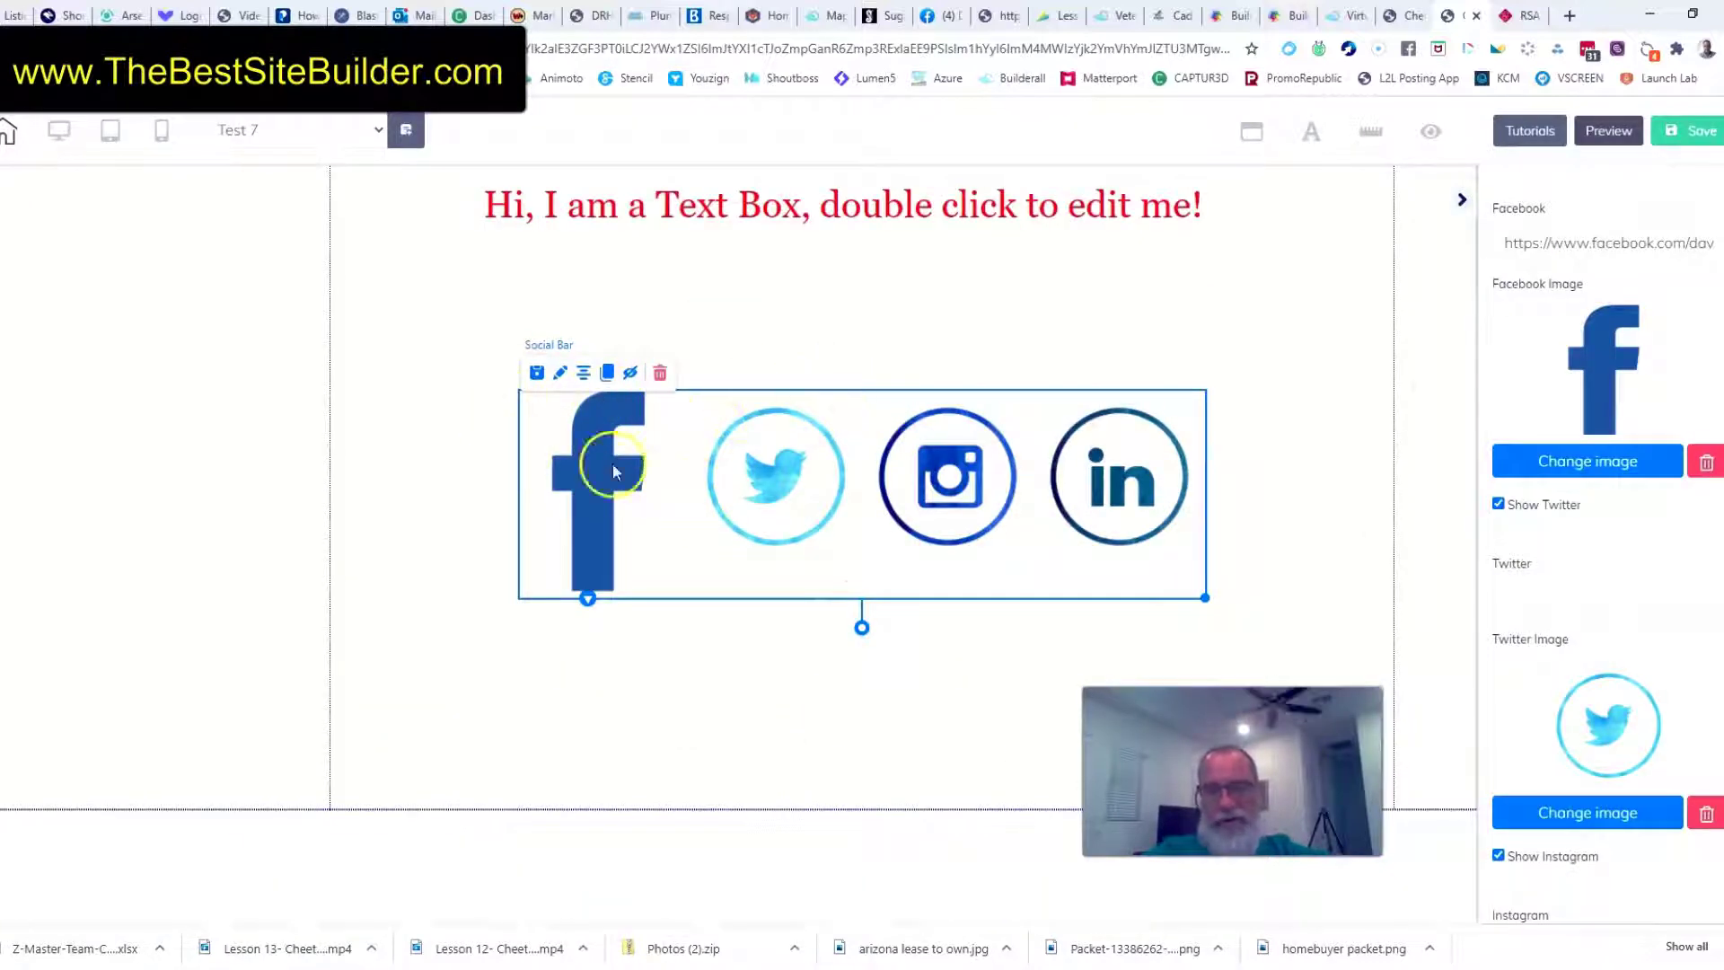
Give the social bar a 12-pixel double-line border
scroll(1527, 521, "down", 7)
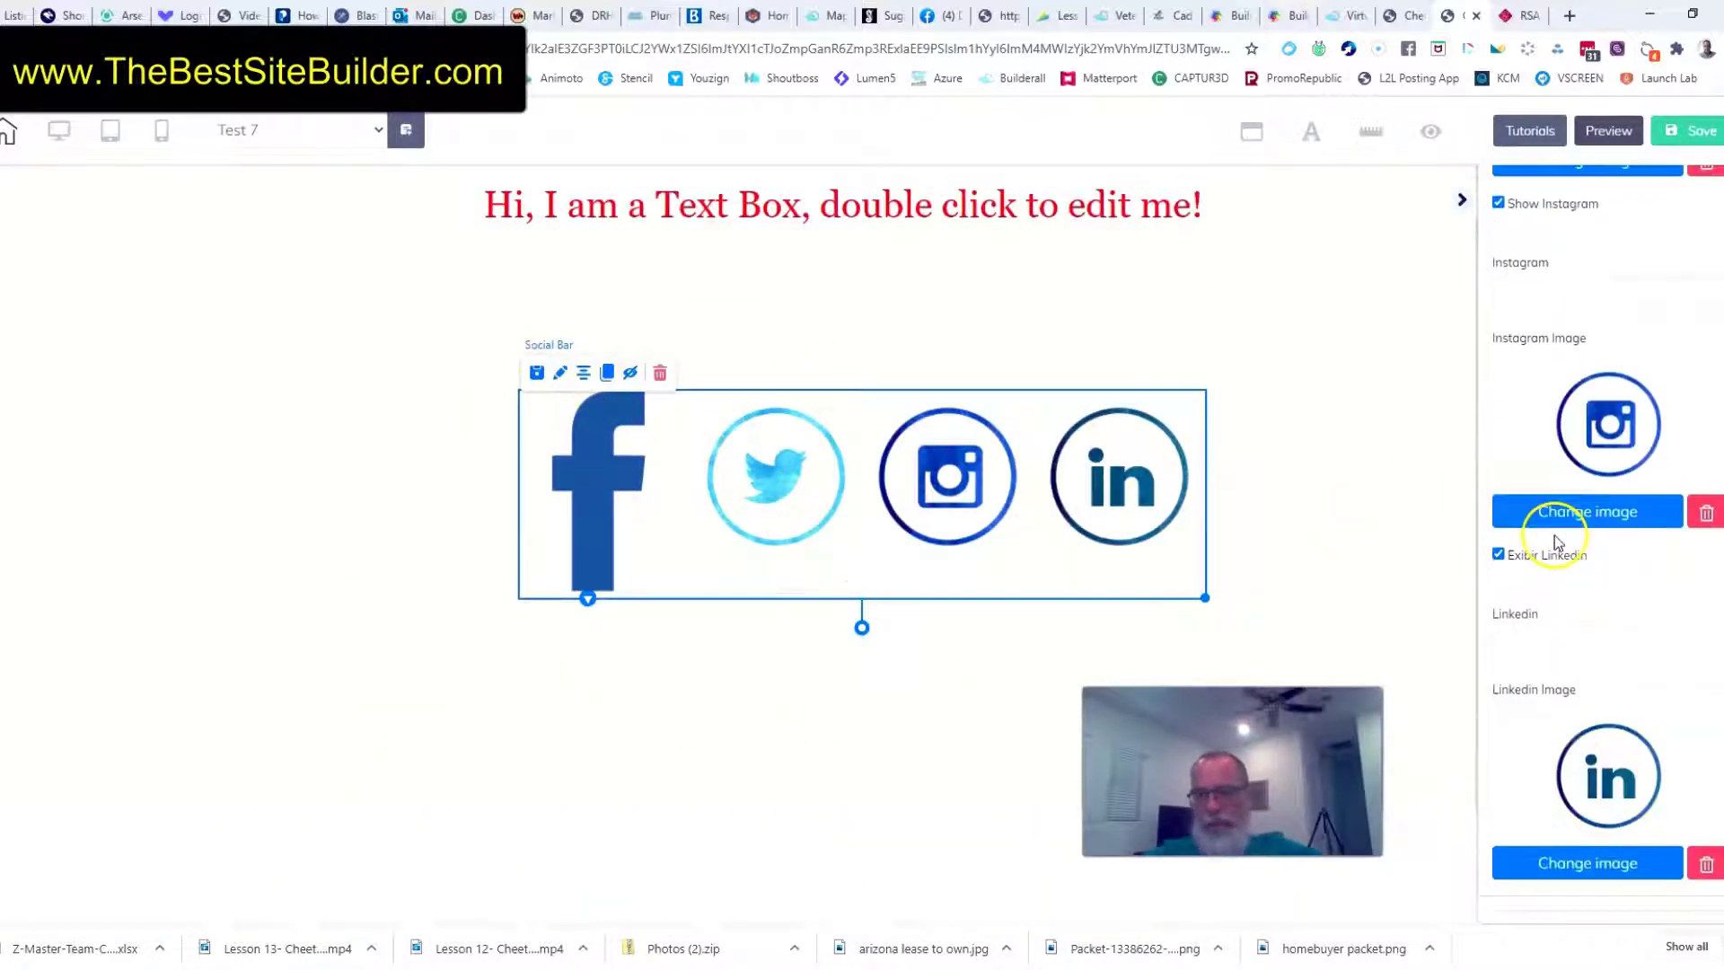
scroll(1562, 543, "down", 5)
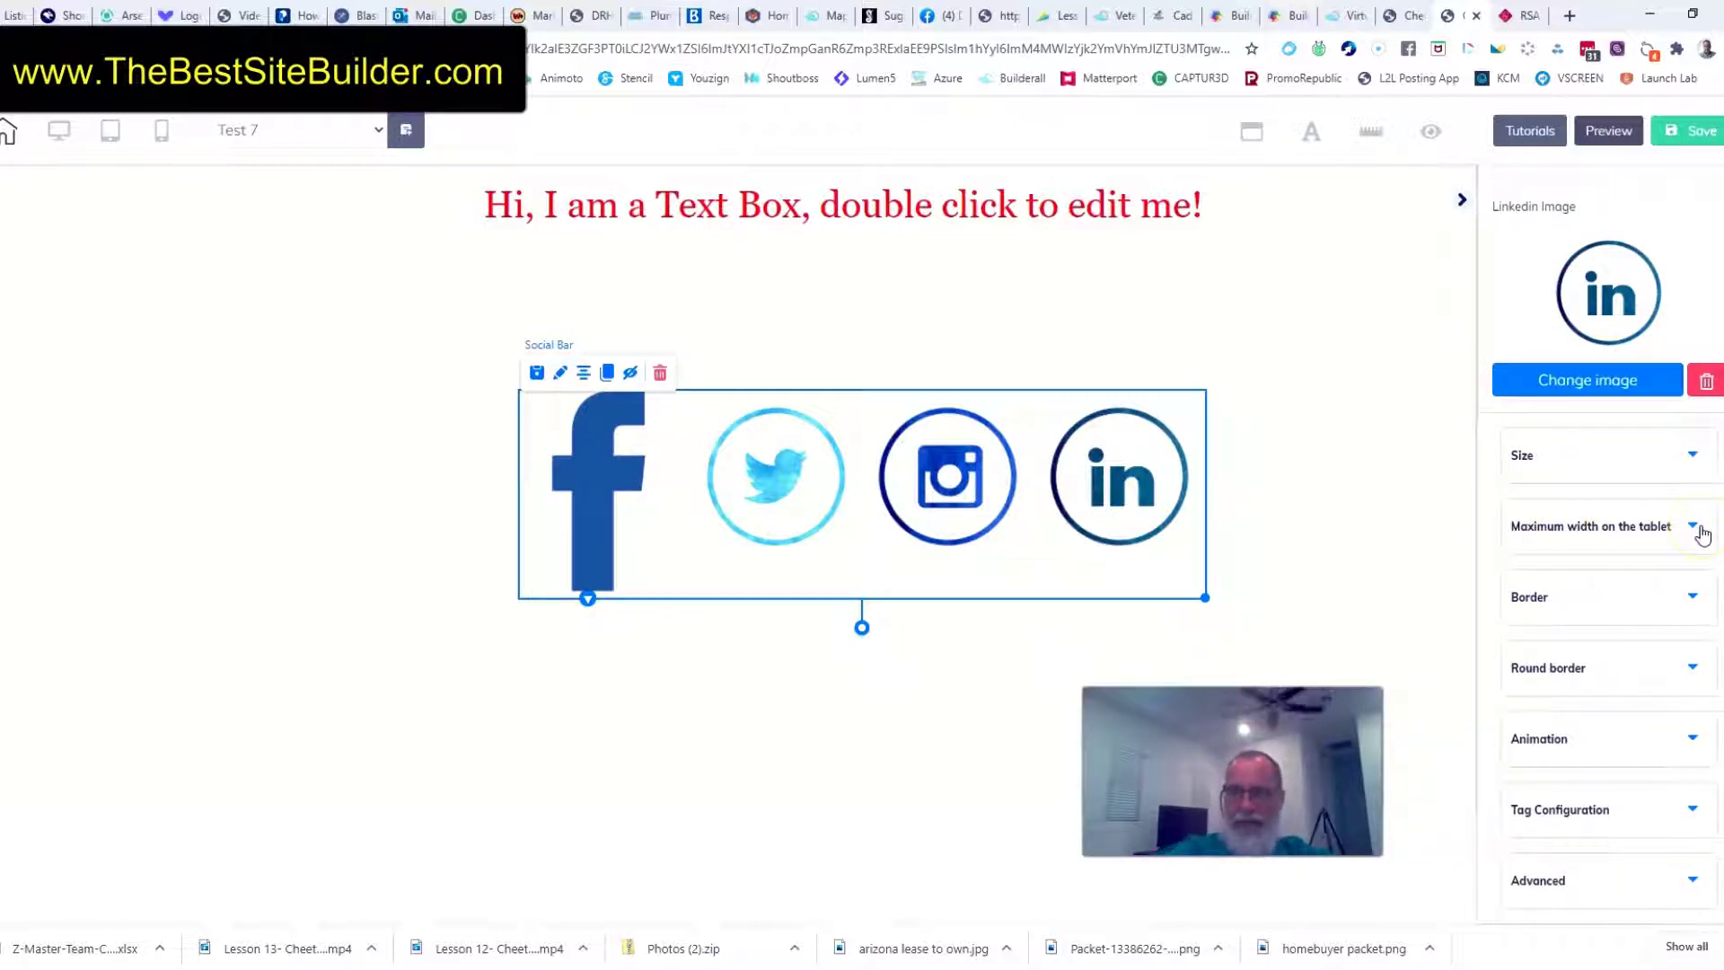
left_click(1694, 596)
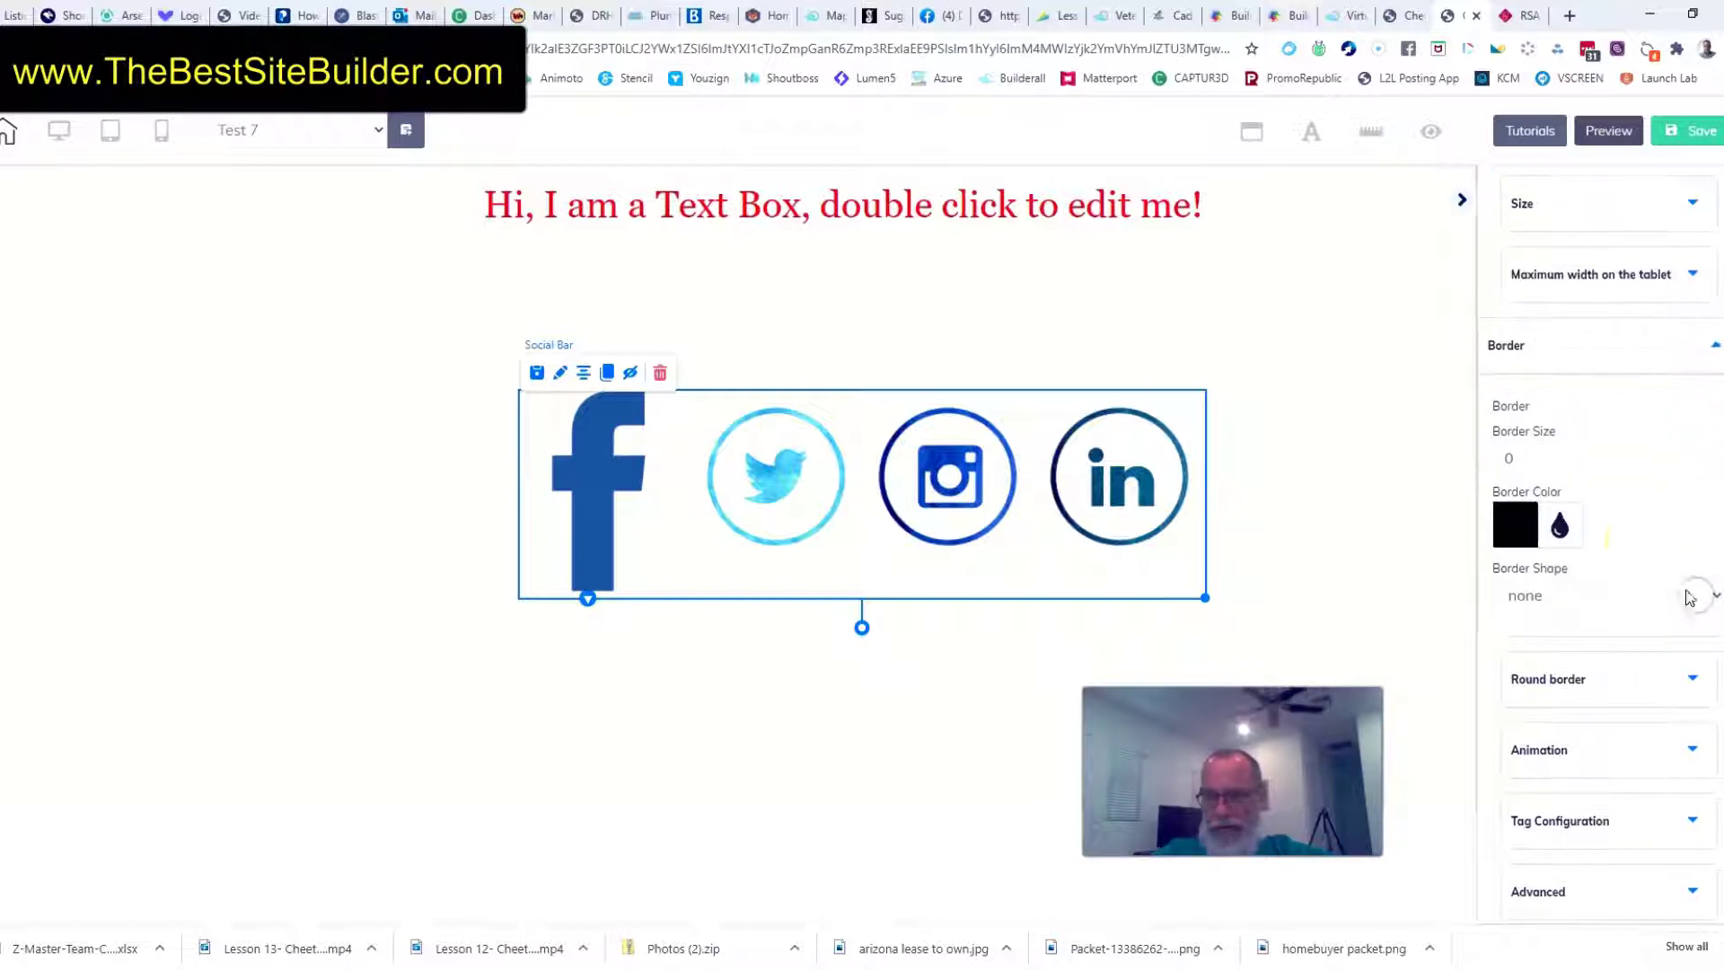
left_click(1712, 454)
left_click(1703, 599)
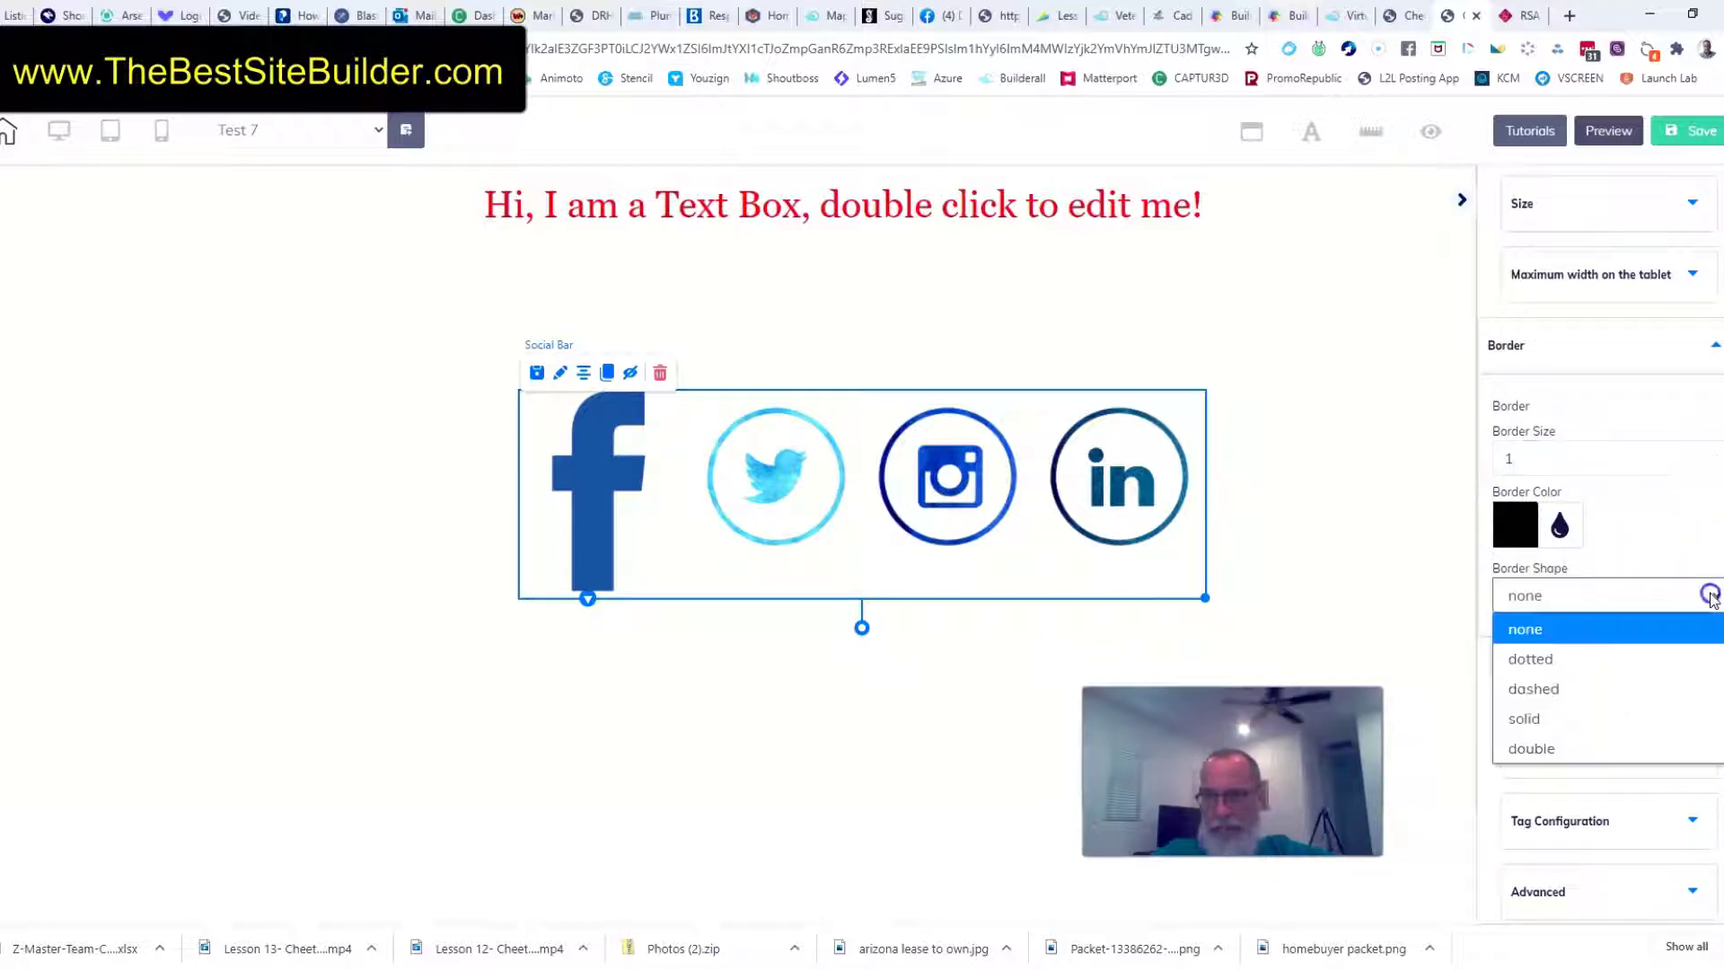
left_click(1537, 722)
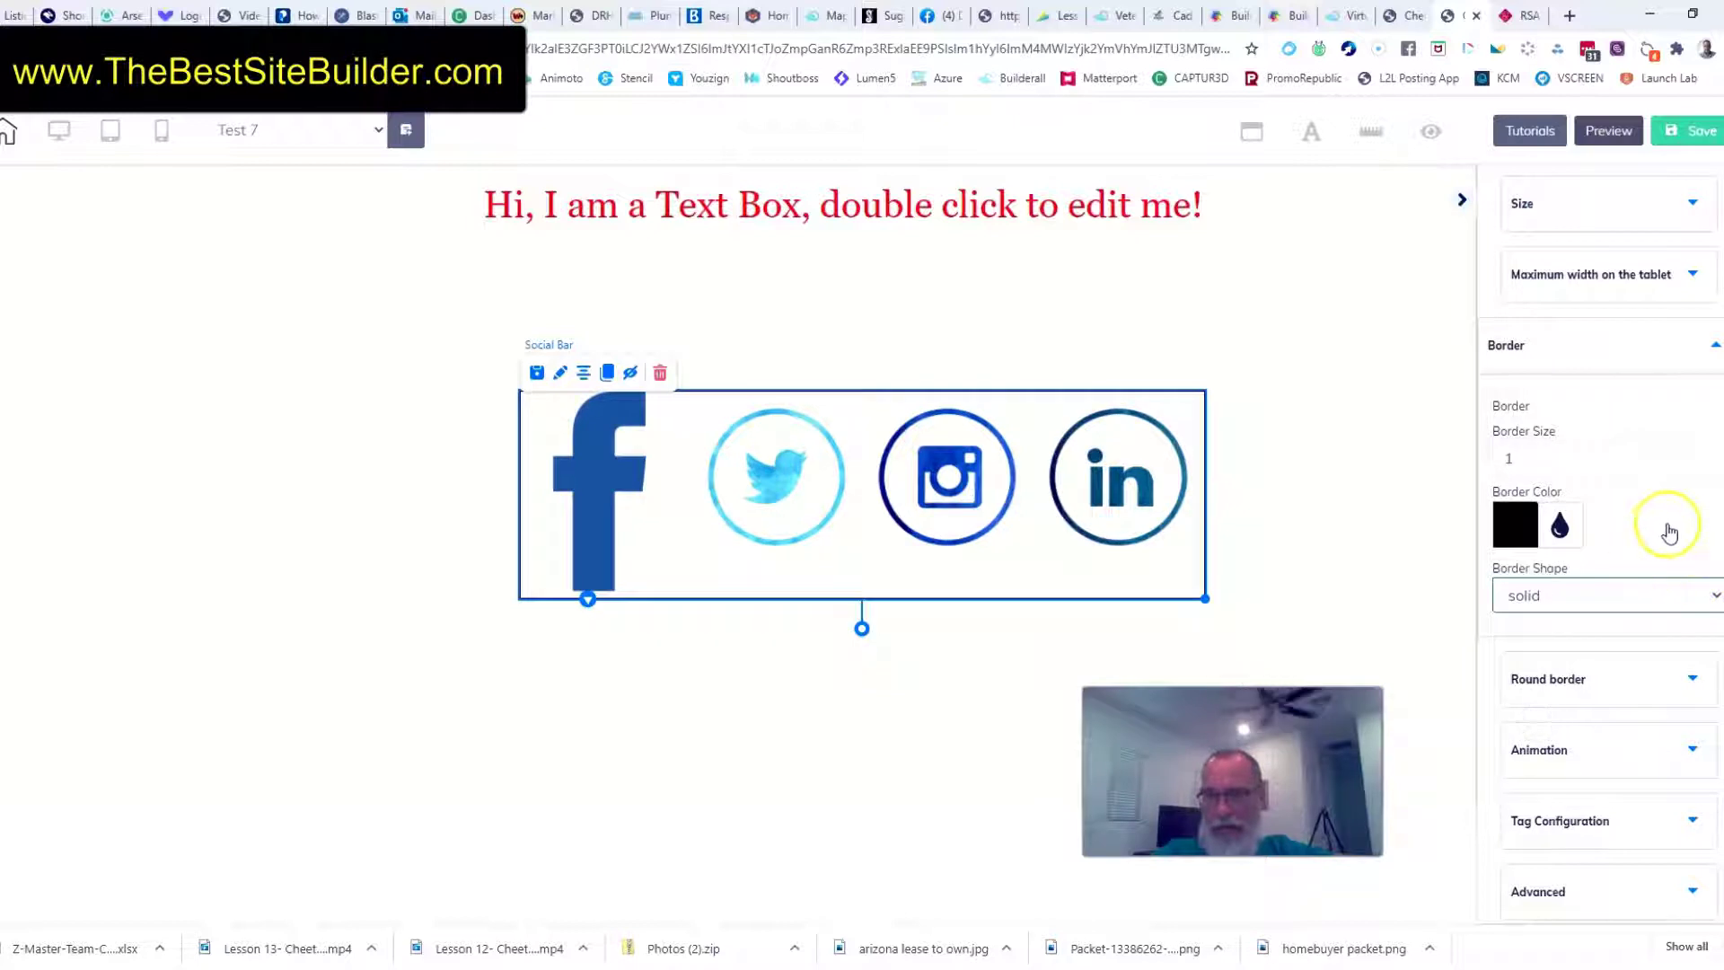
left_click_drag(1713, 455, 1713, 454)
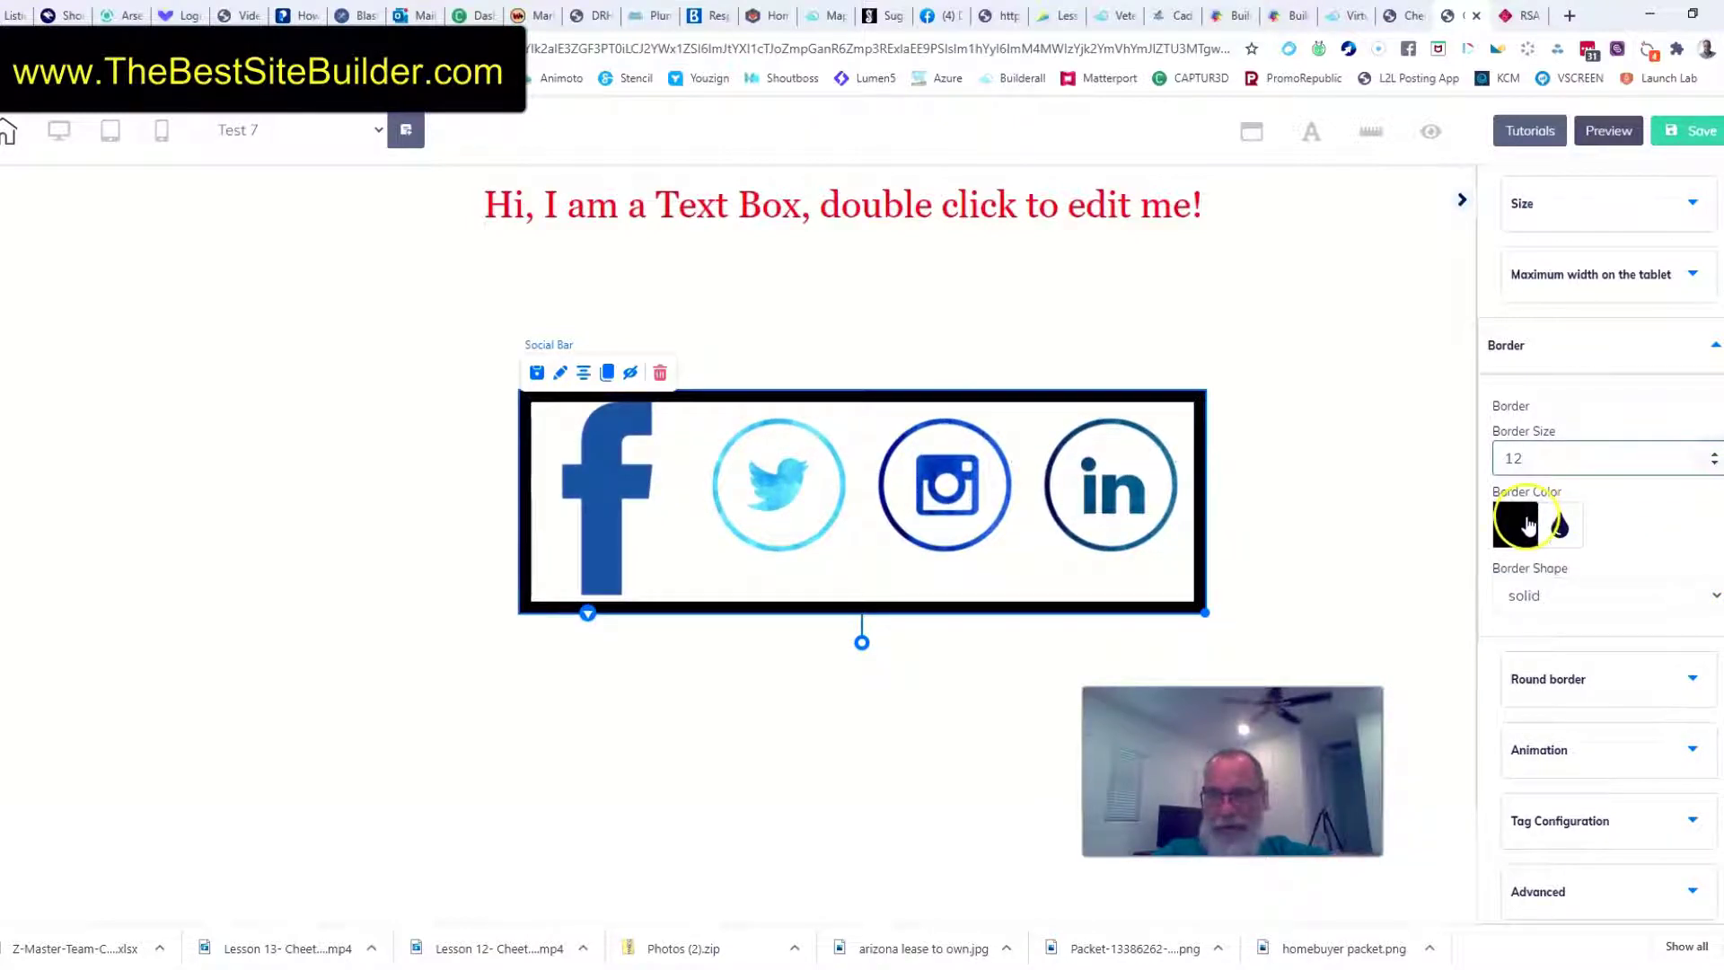
left_click(1709, 597)
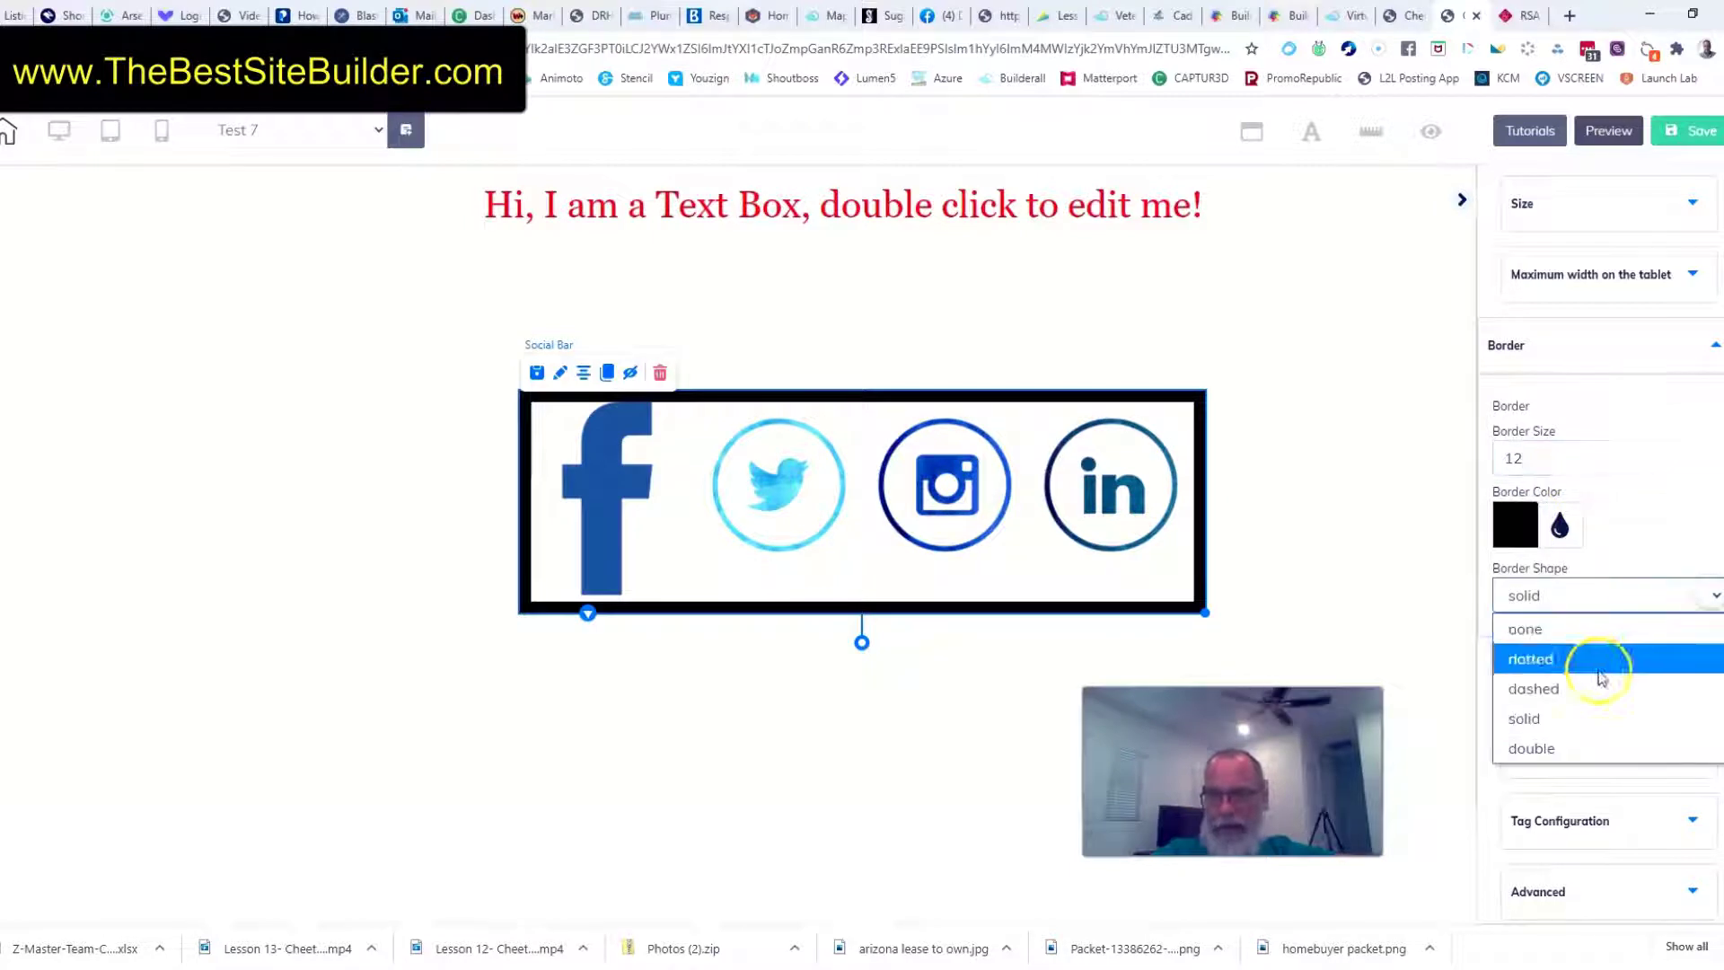
left_click(1524, 748)
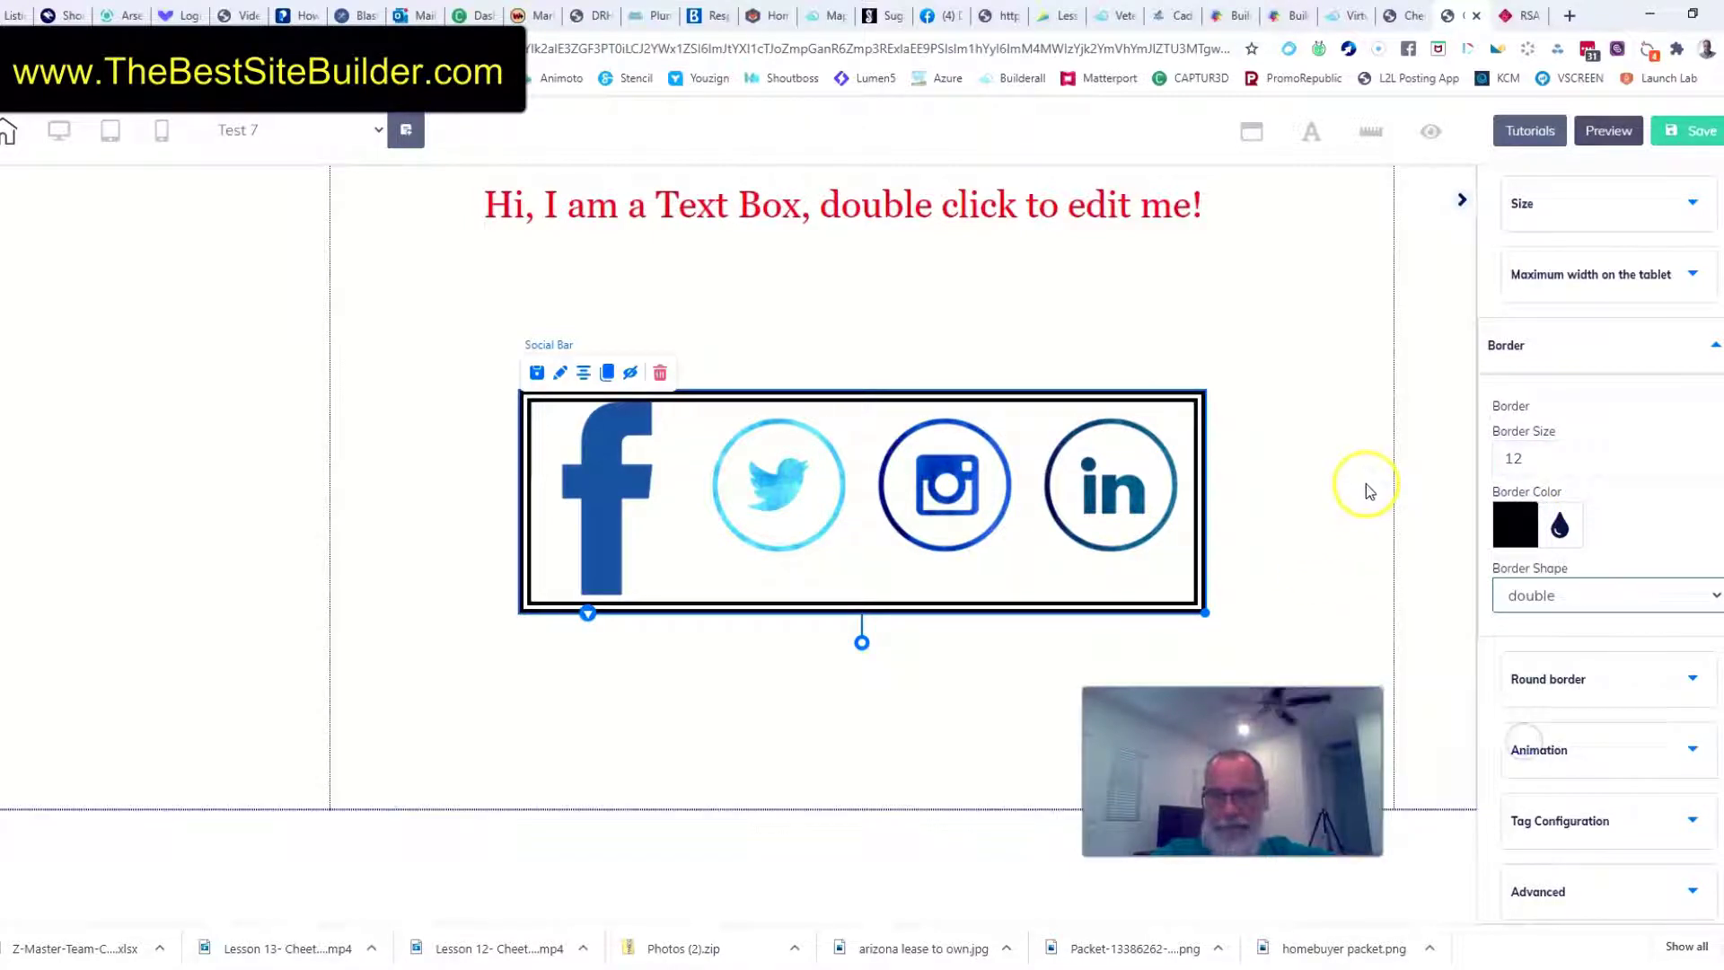
Round all four border corners to 60
left_click(1694, 663)
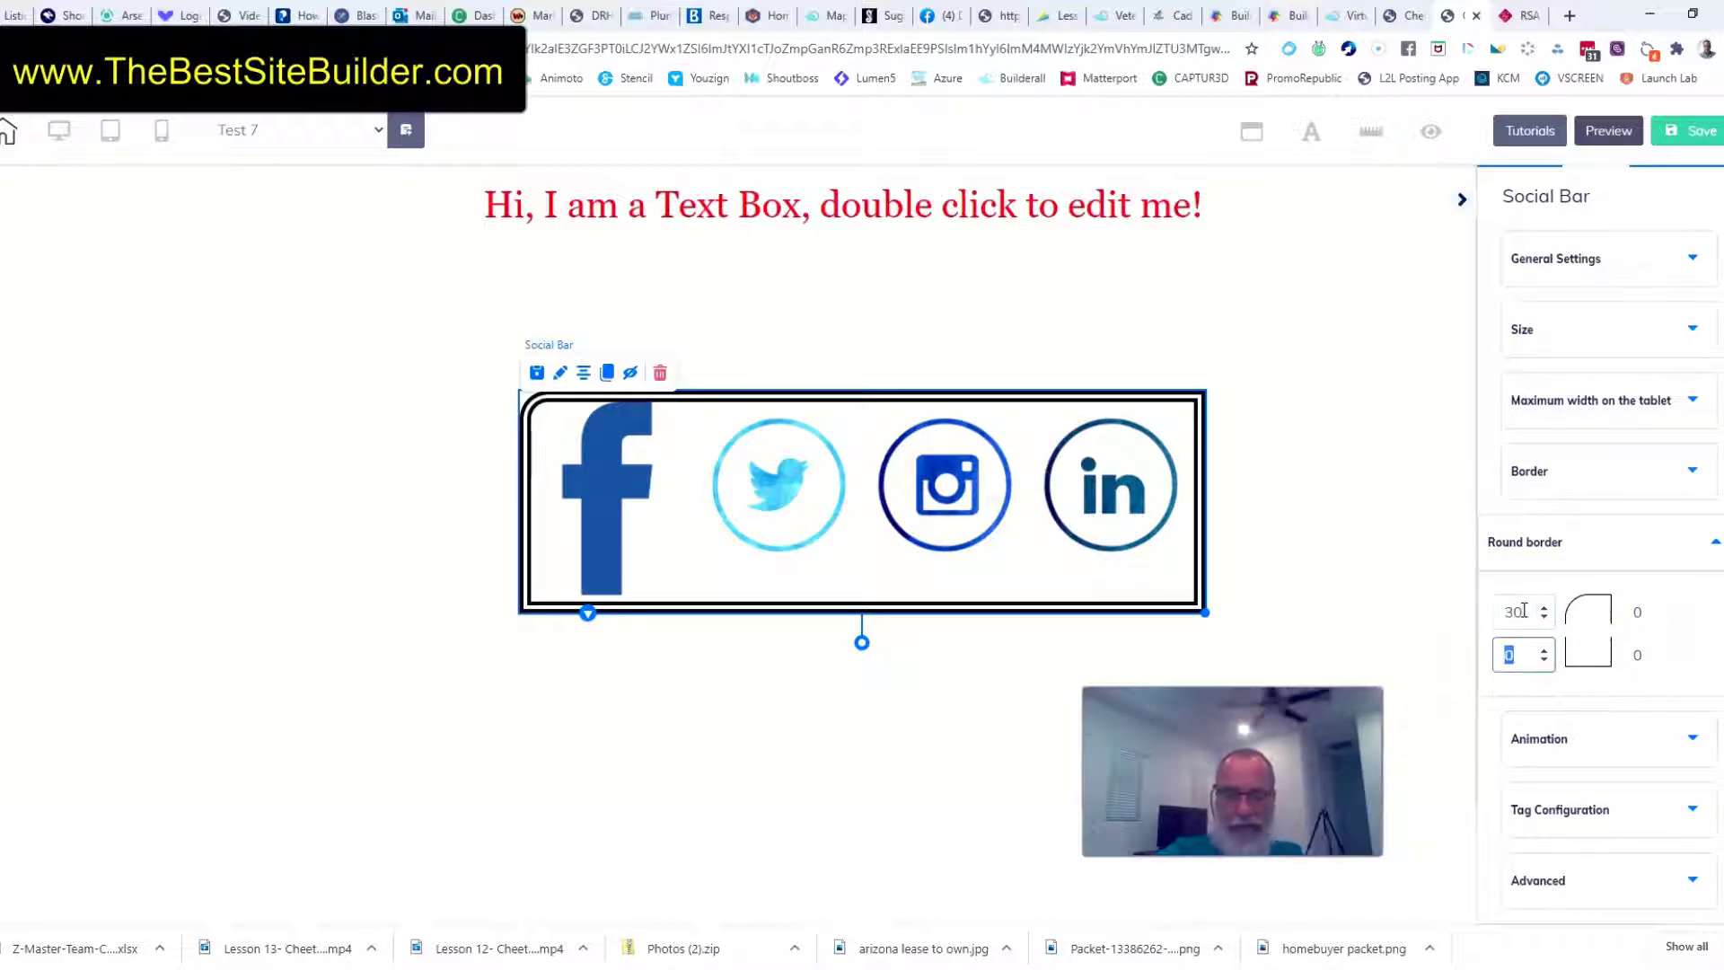
type("30")
key("Tab")
type("30")
key("Tab")
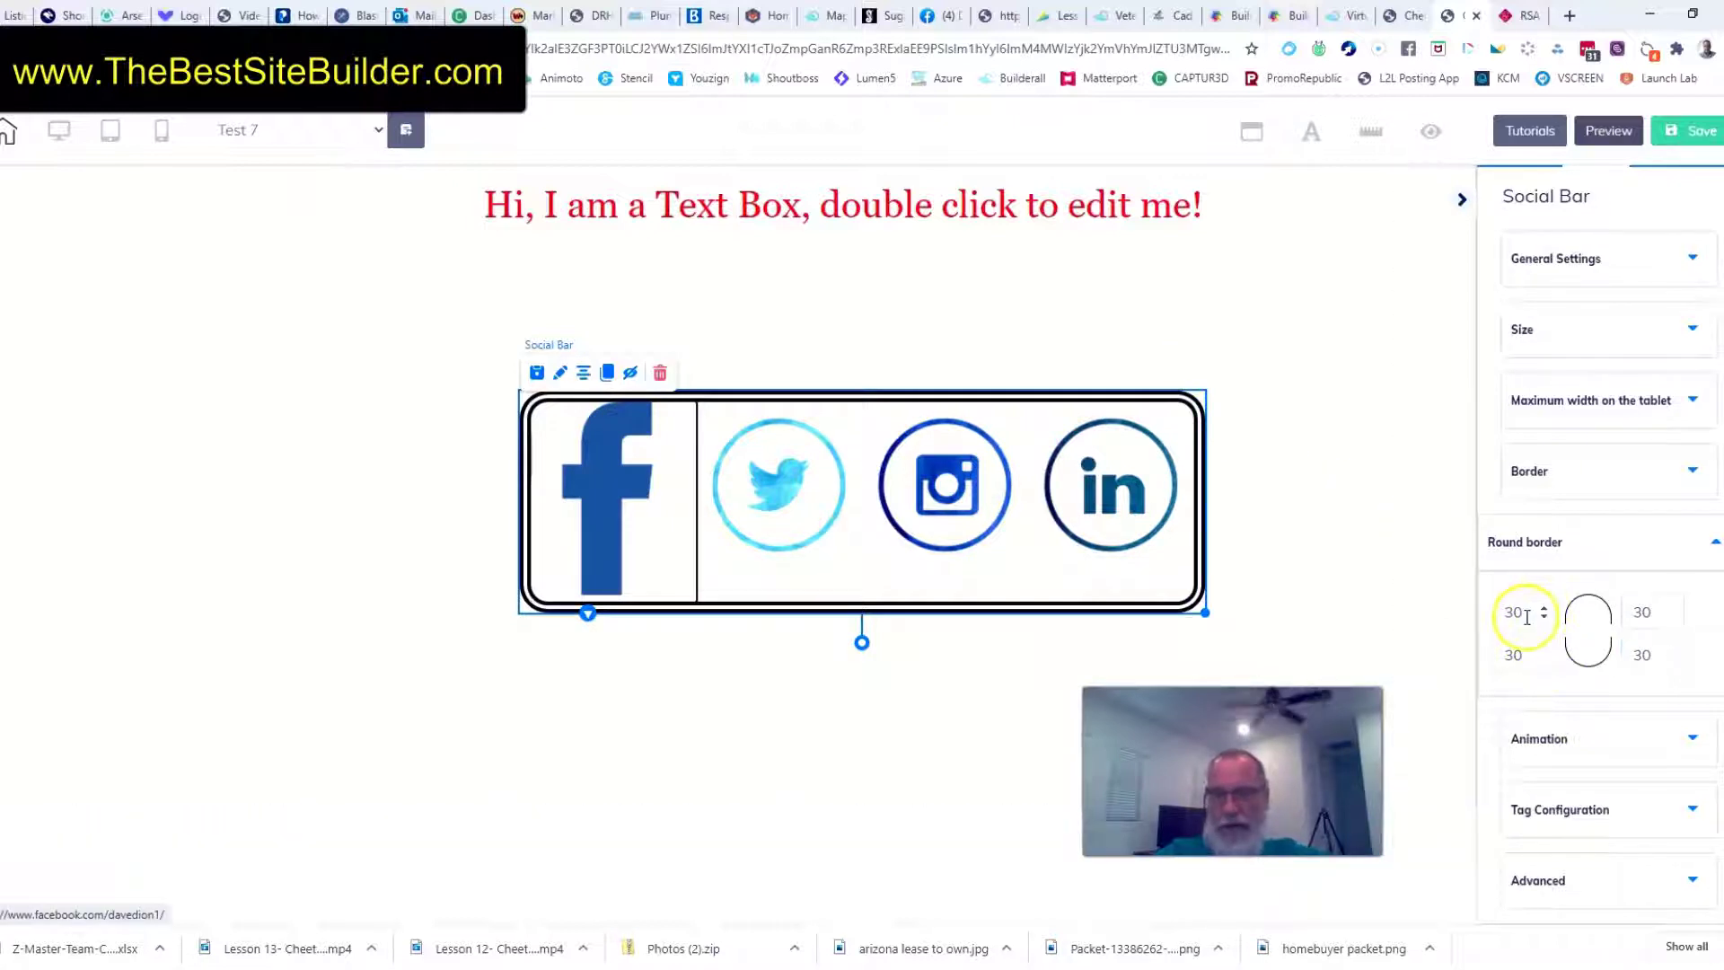
left_click(1526, 617)
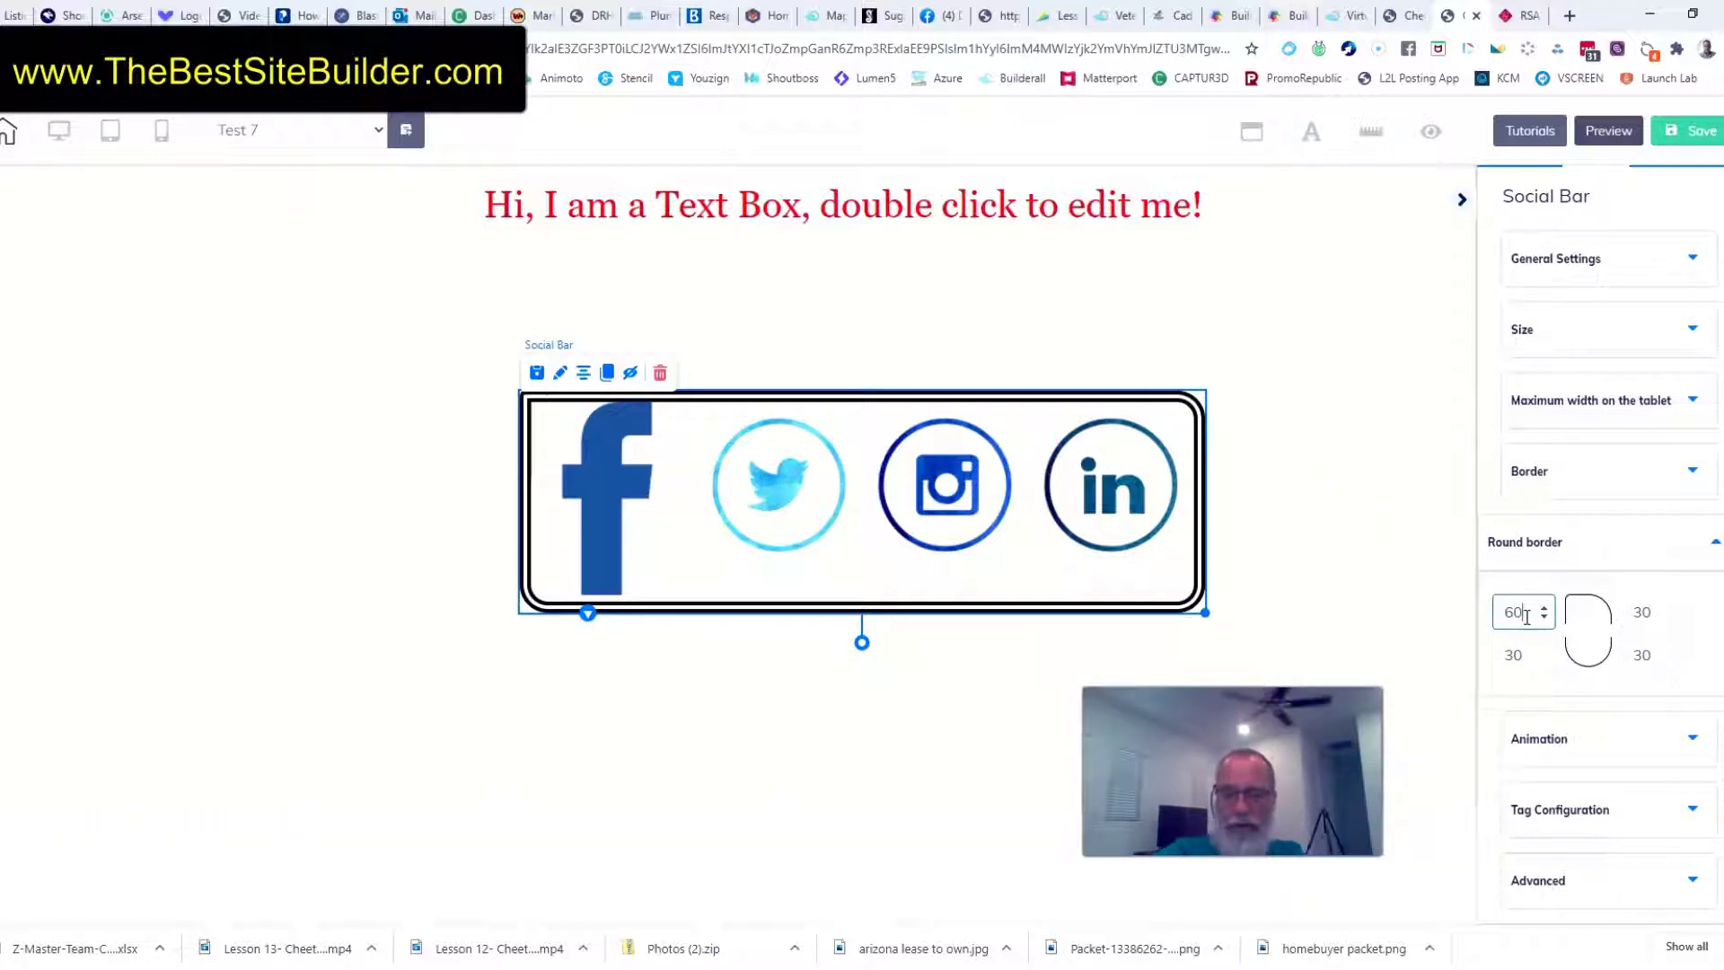
type("60")
key("Tab")
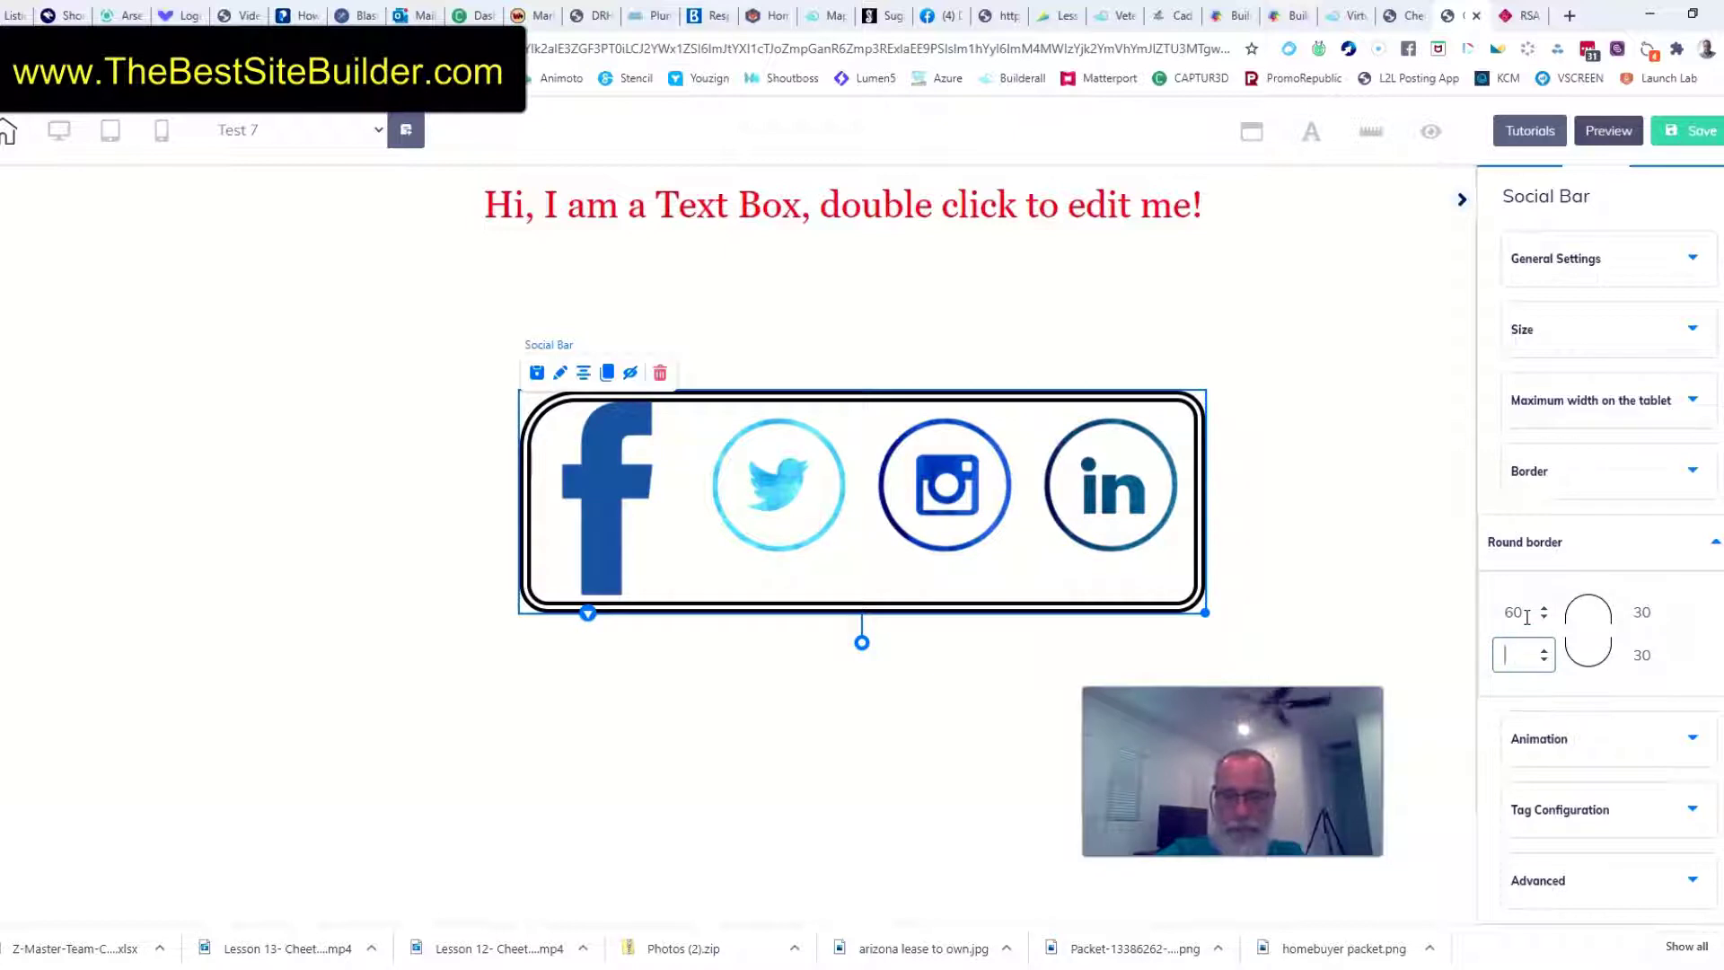
key("Tab")
type("60")
key("Tab")
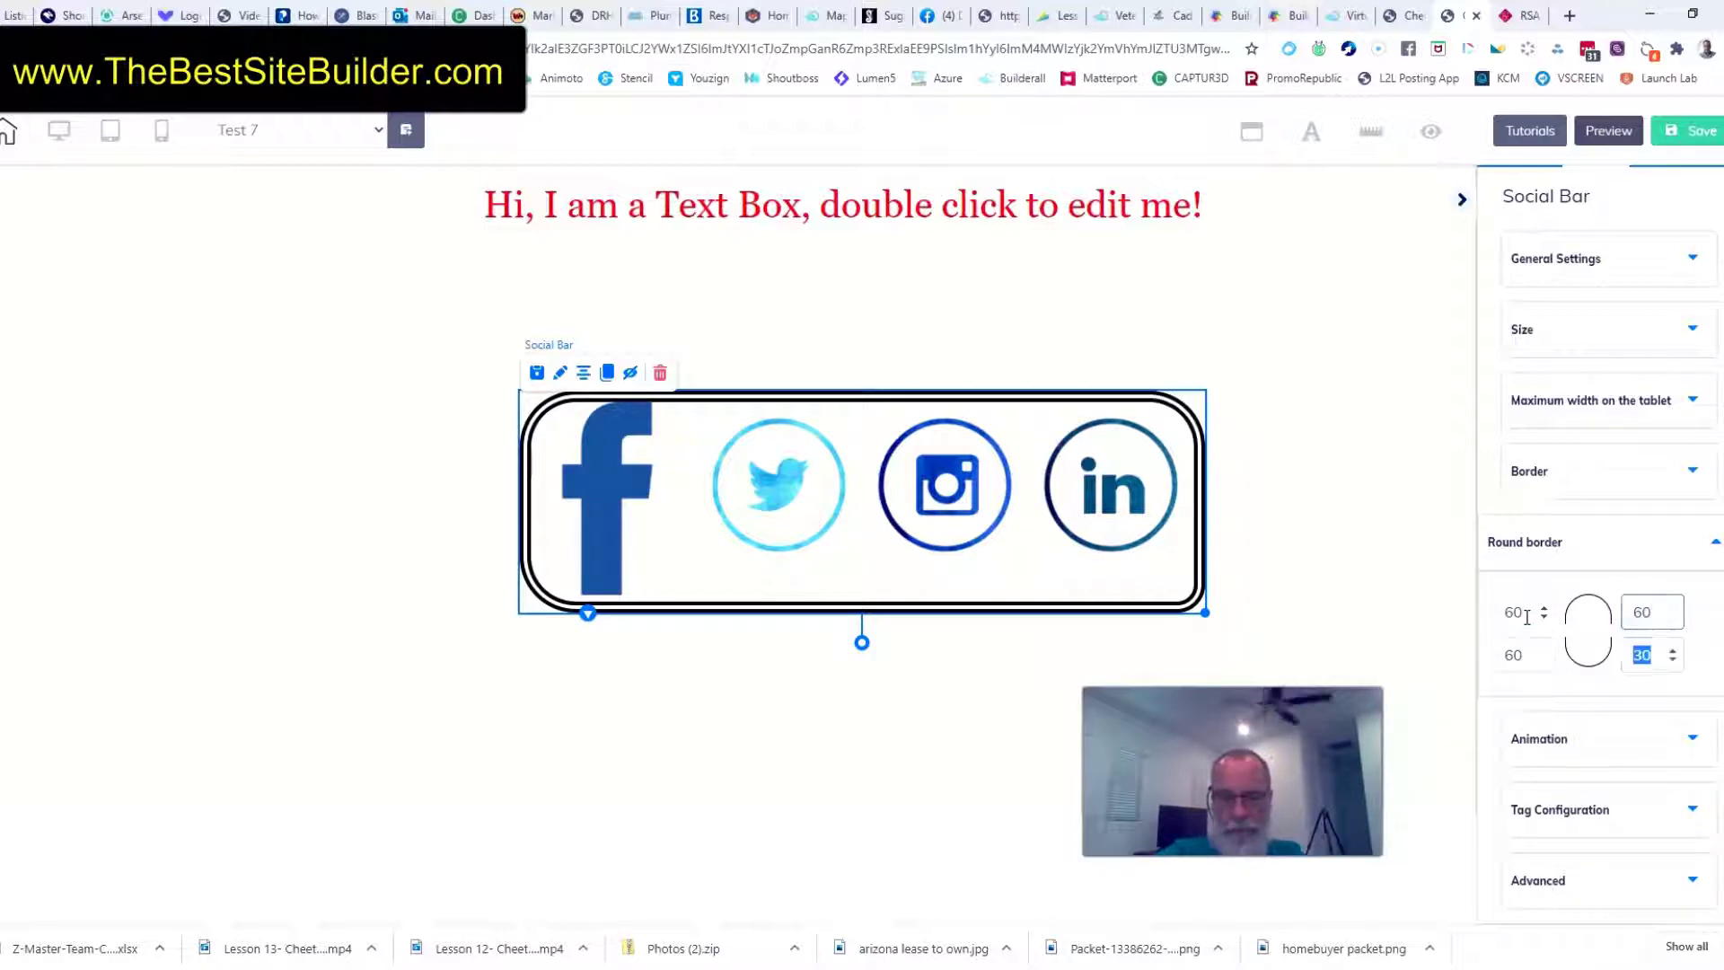
key("Tab")
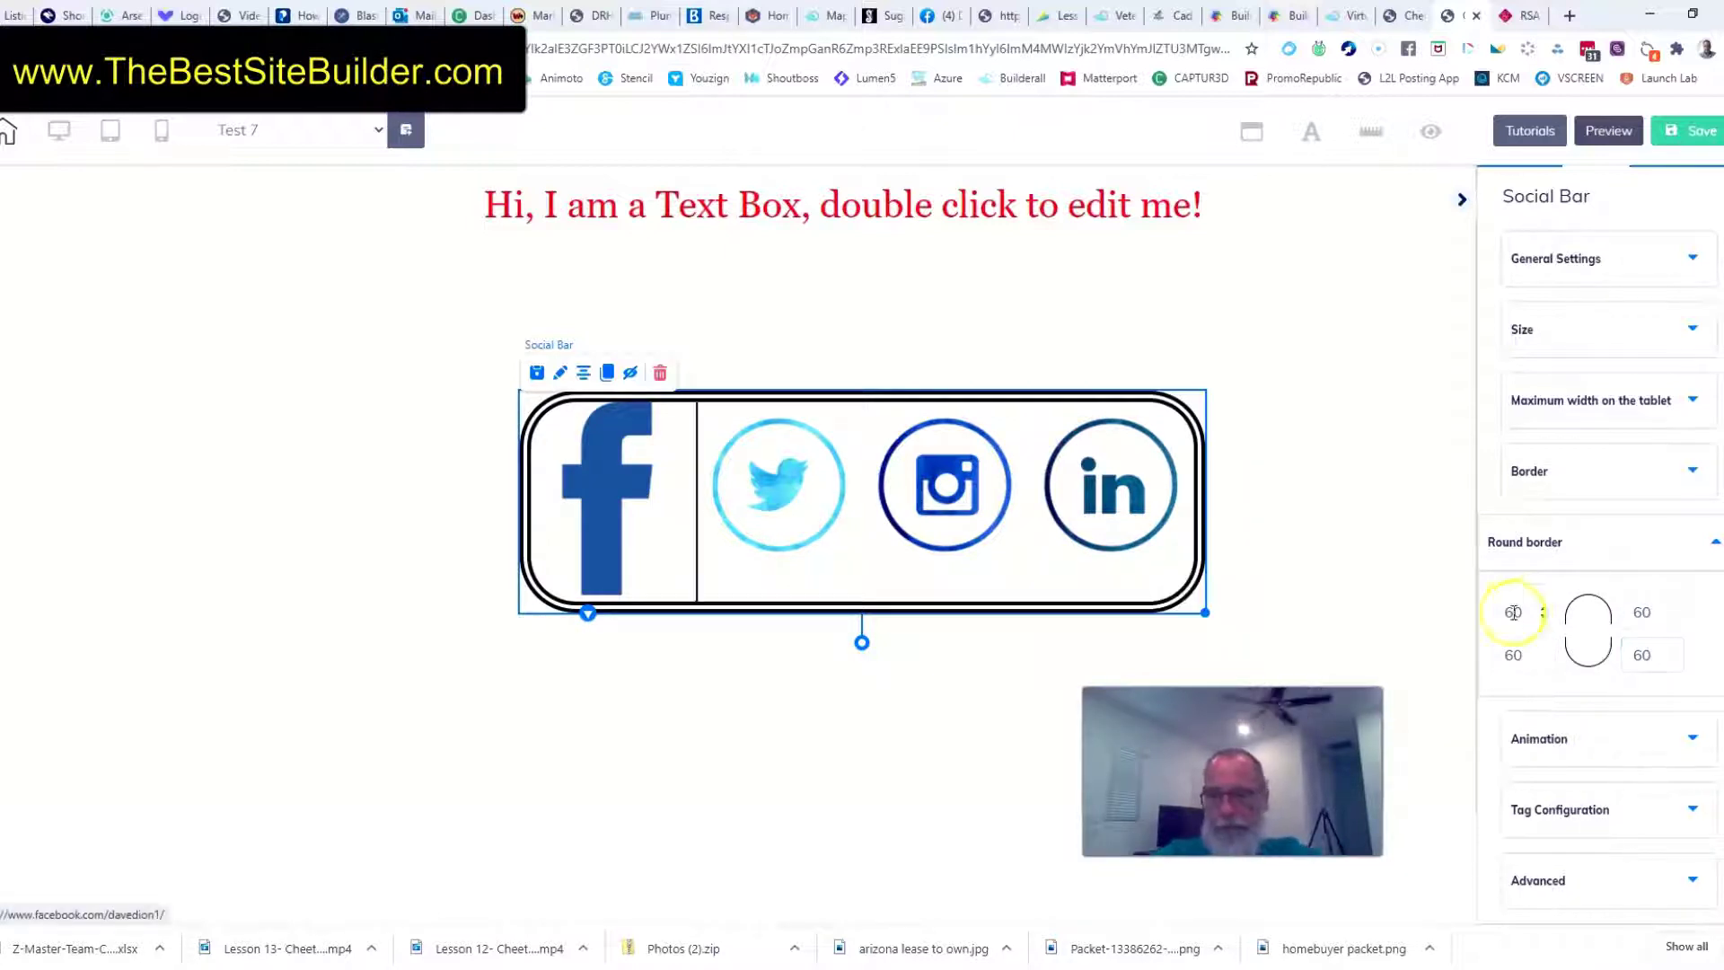
Set the social bar's animation to pulse, triggered on hover
left_click(1682, 738)
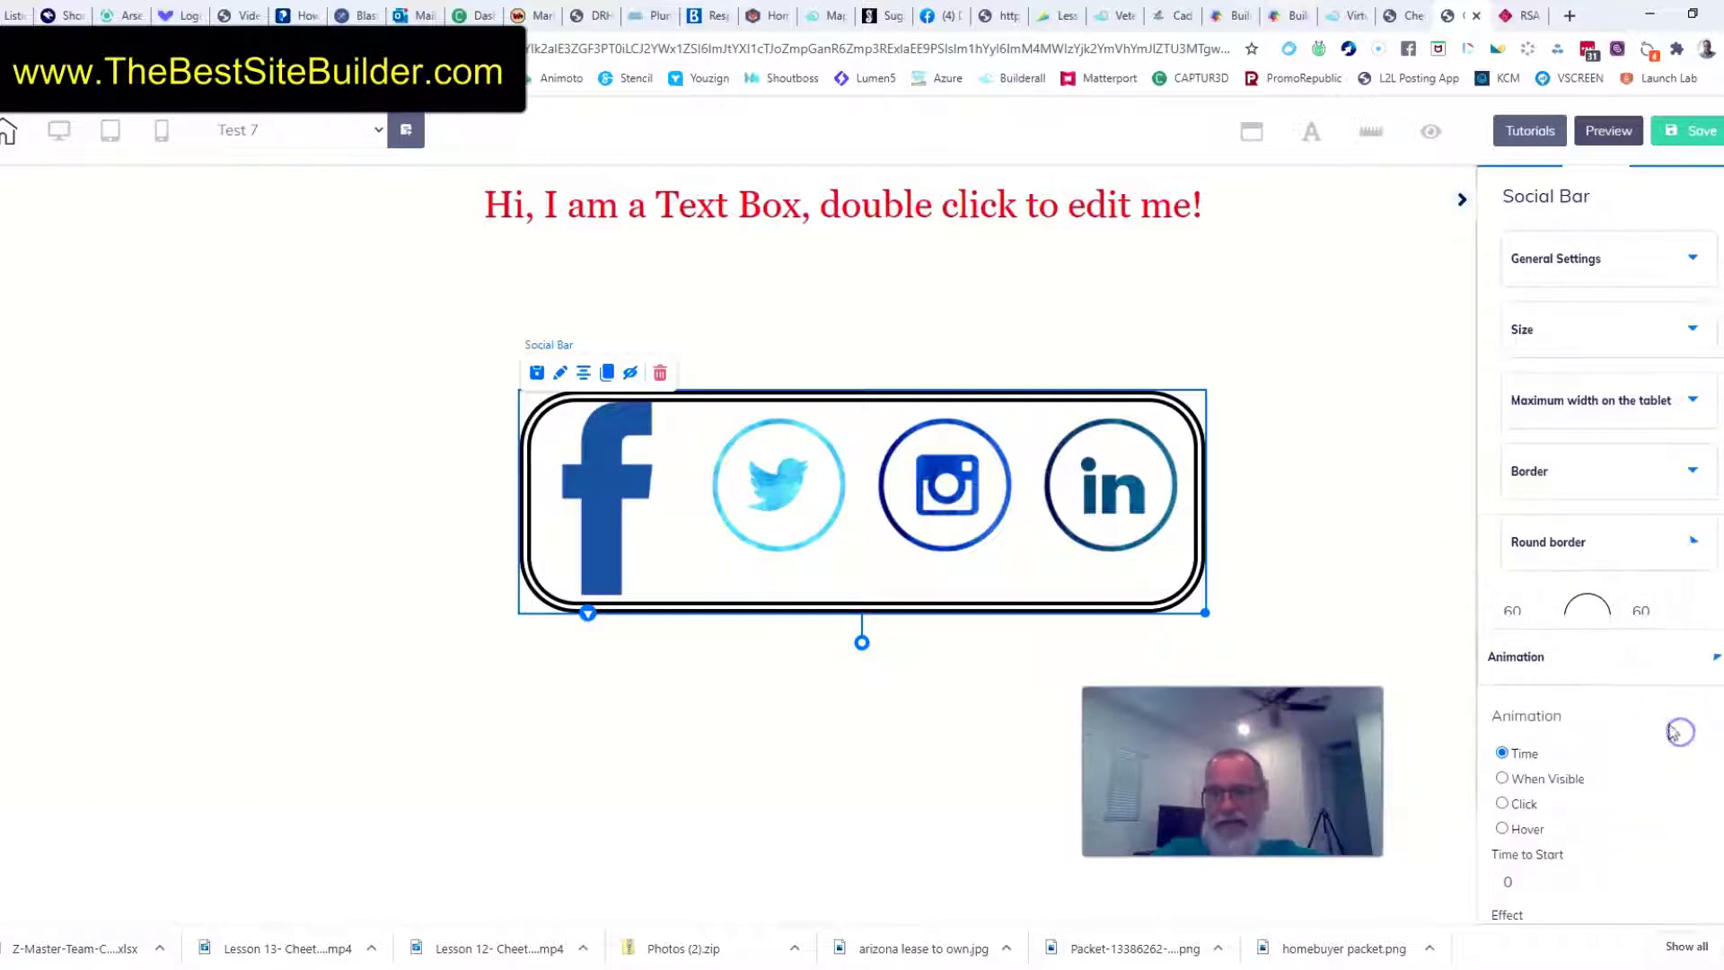
scroll(1635, 709, "down", 5)
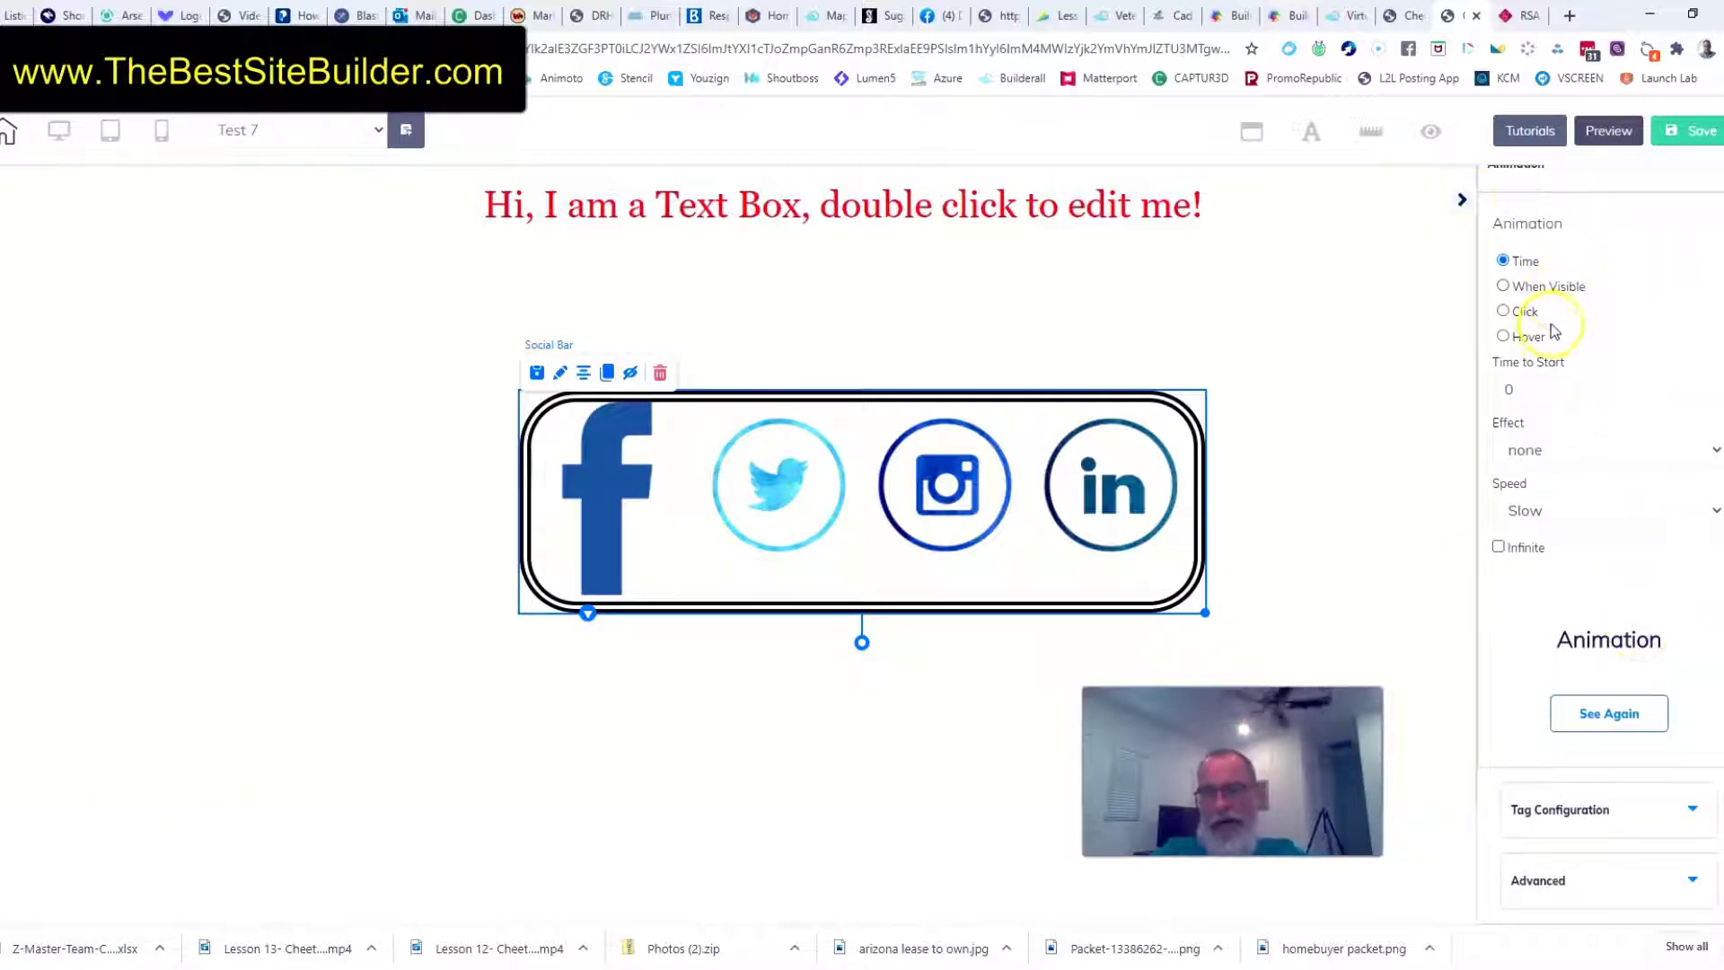
left_click(1505, 339)
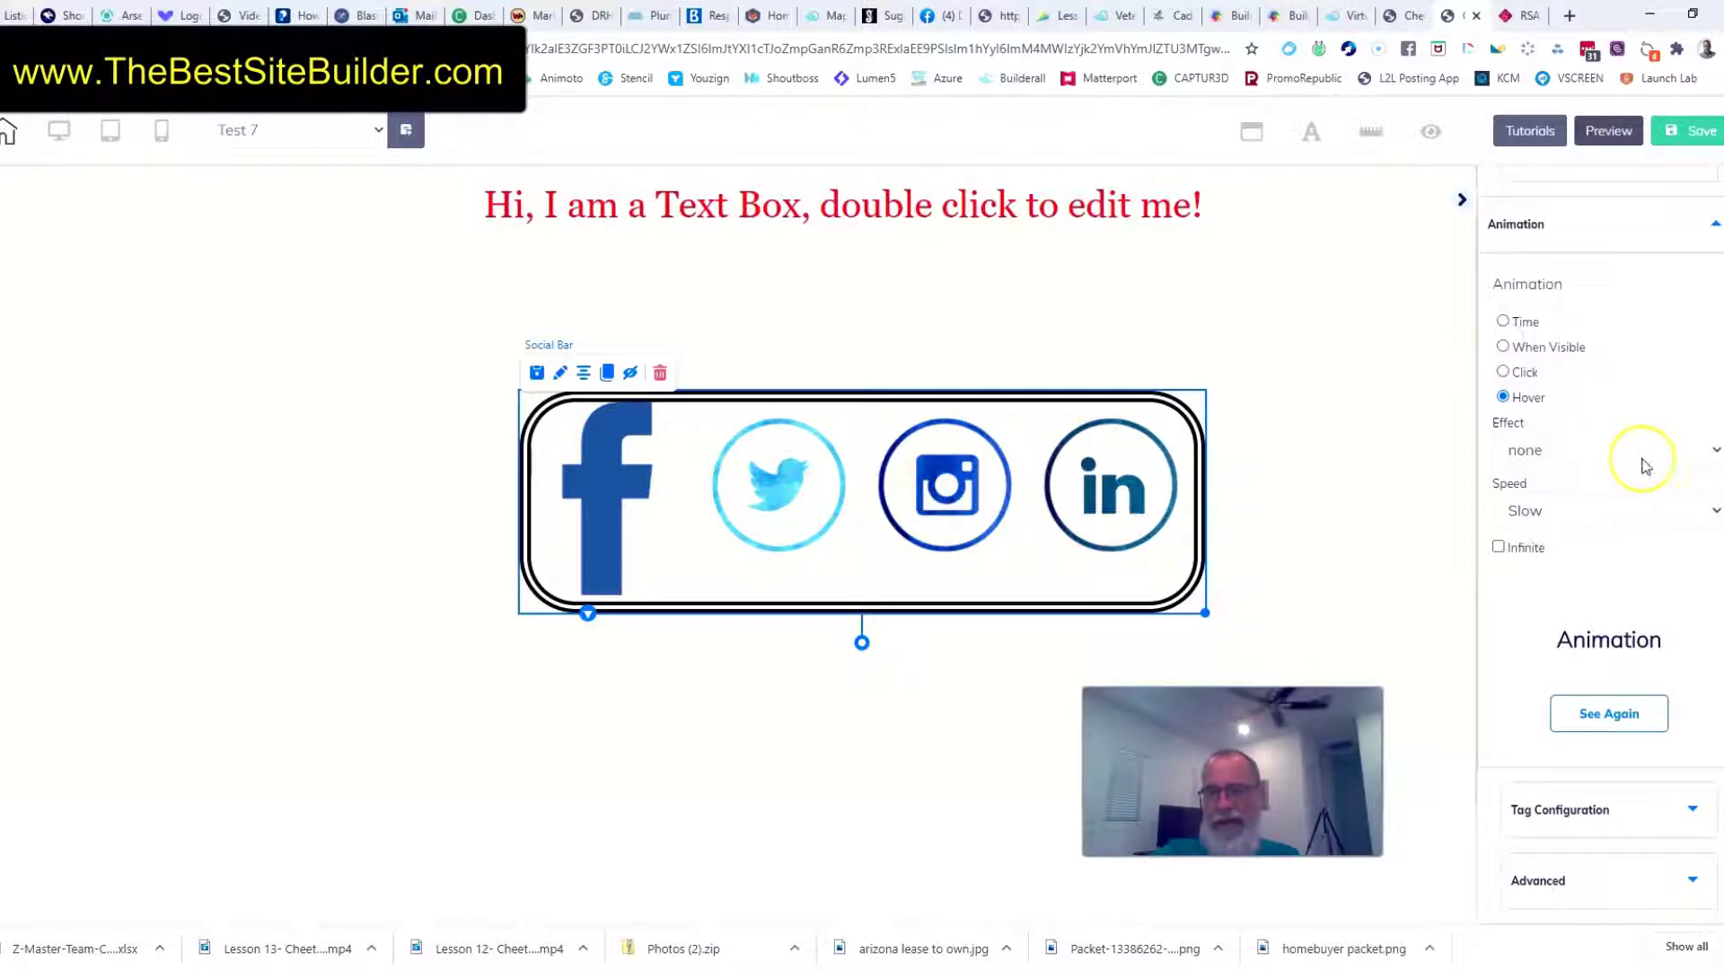
left_click(1707, 456)
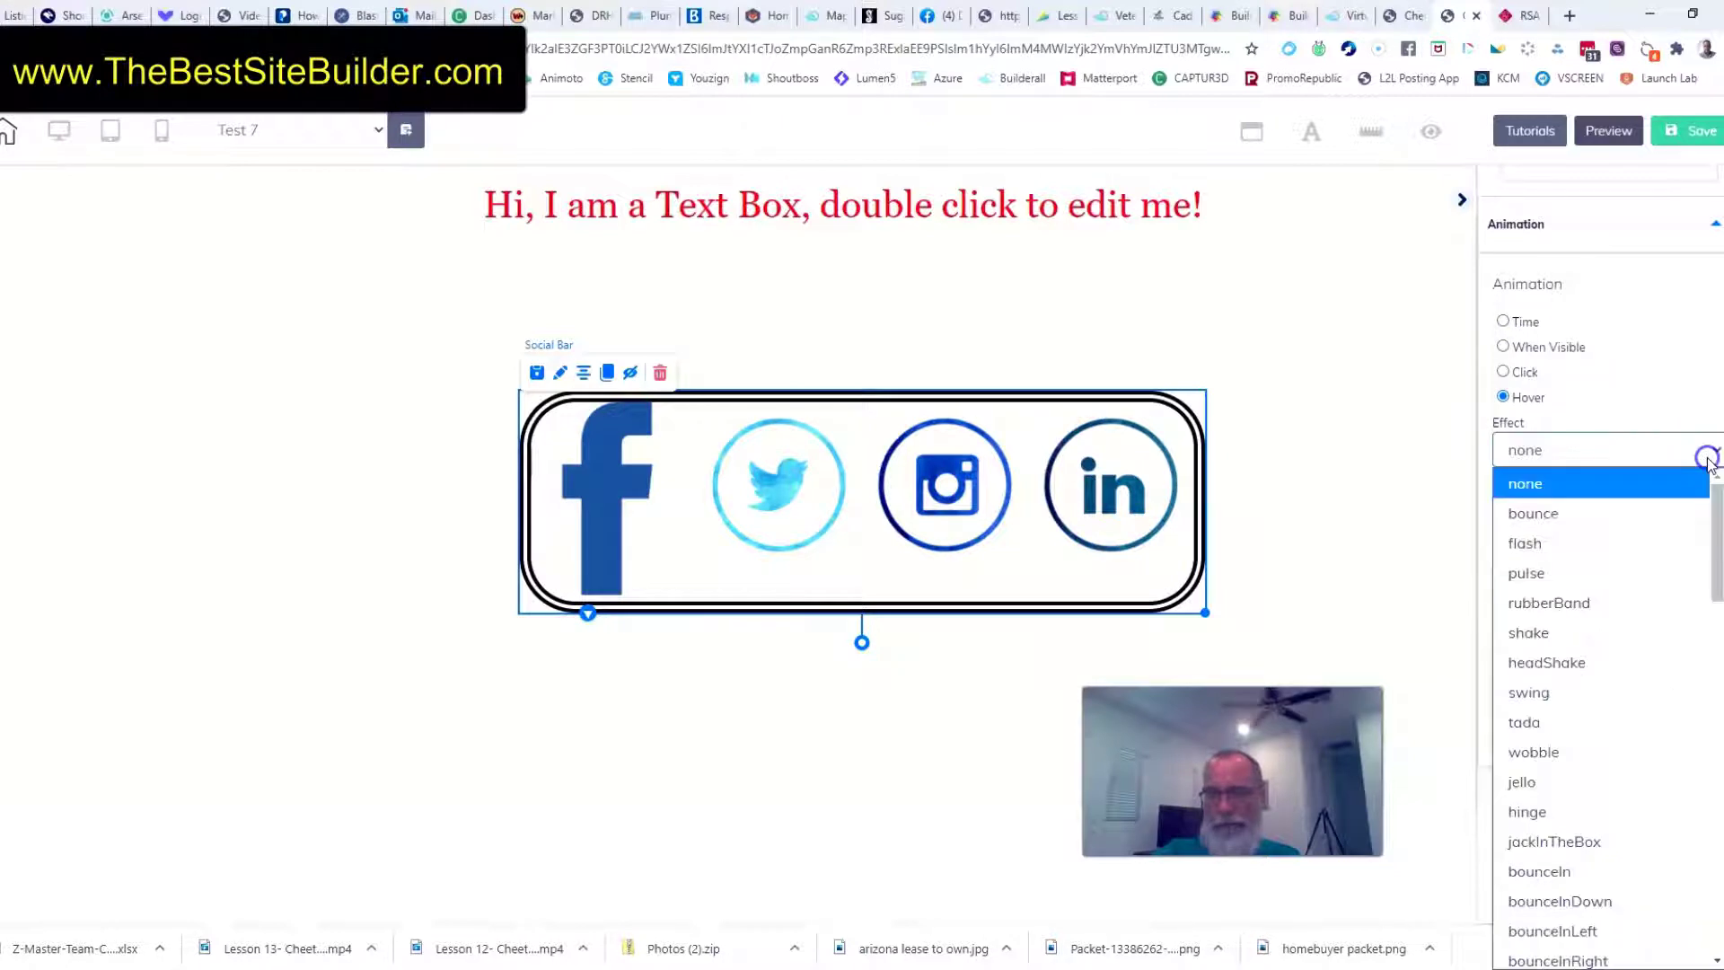
left_click(1538, 575)
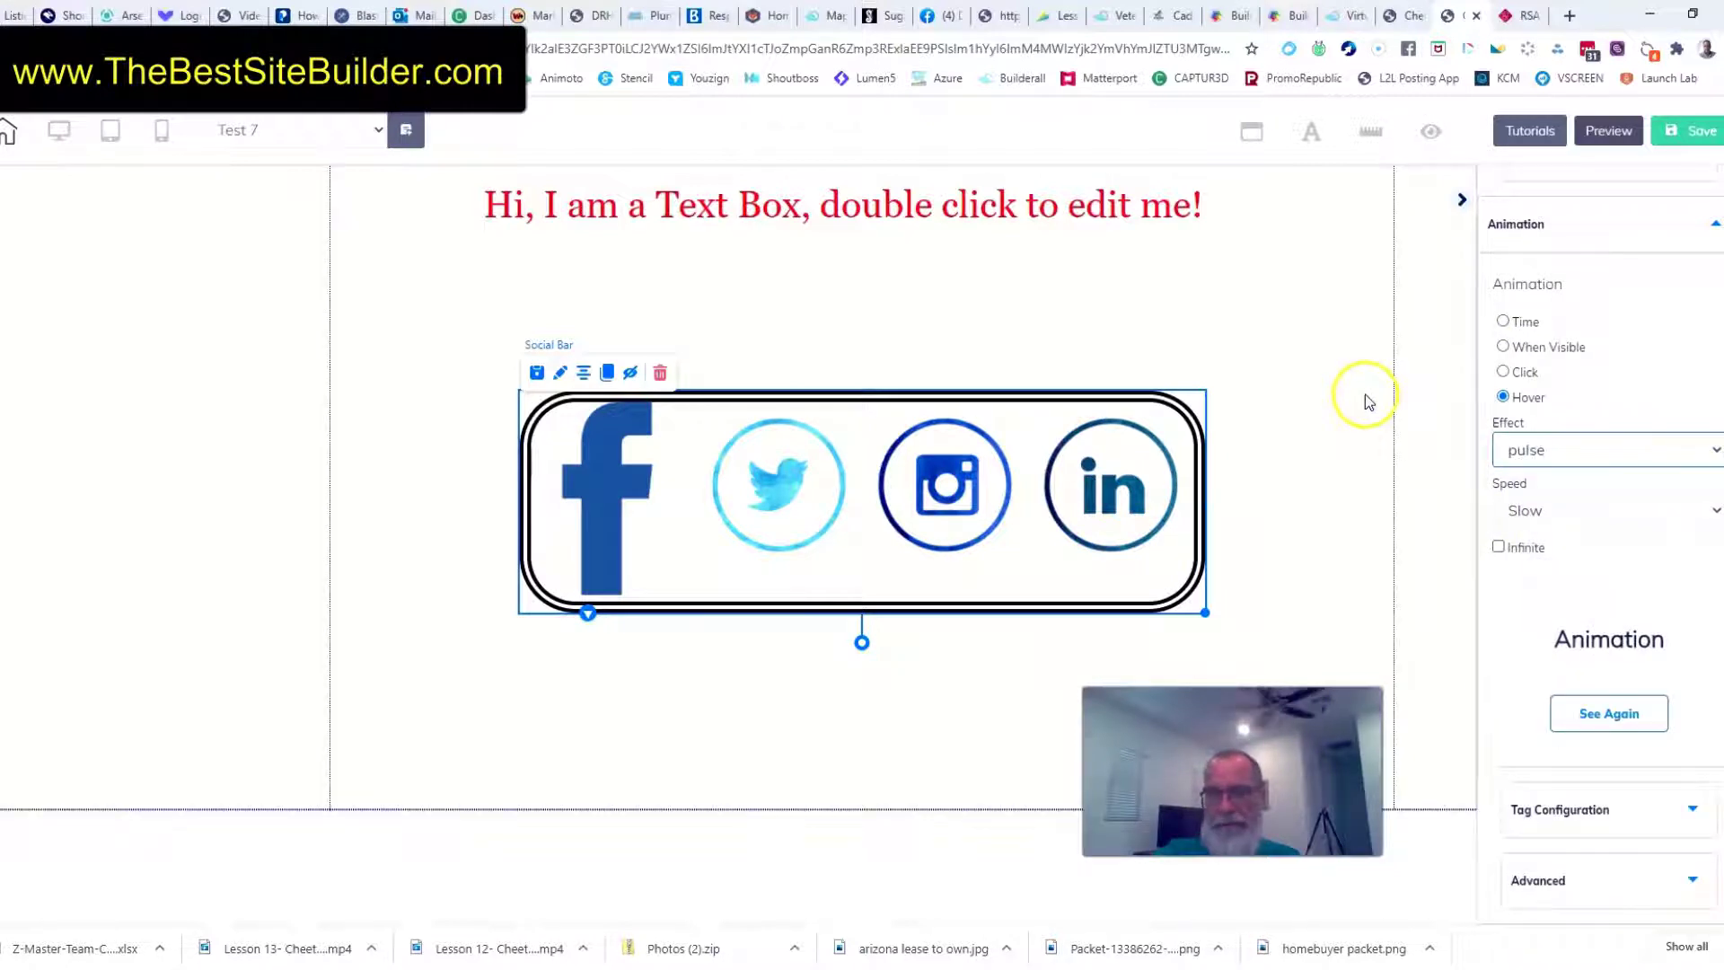
left_click(1366, 401)
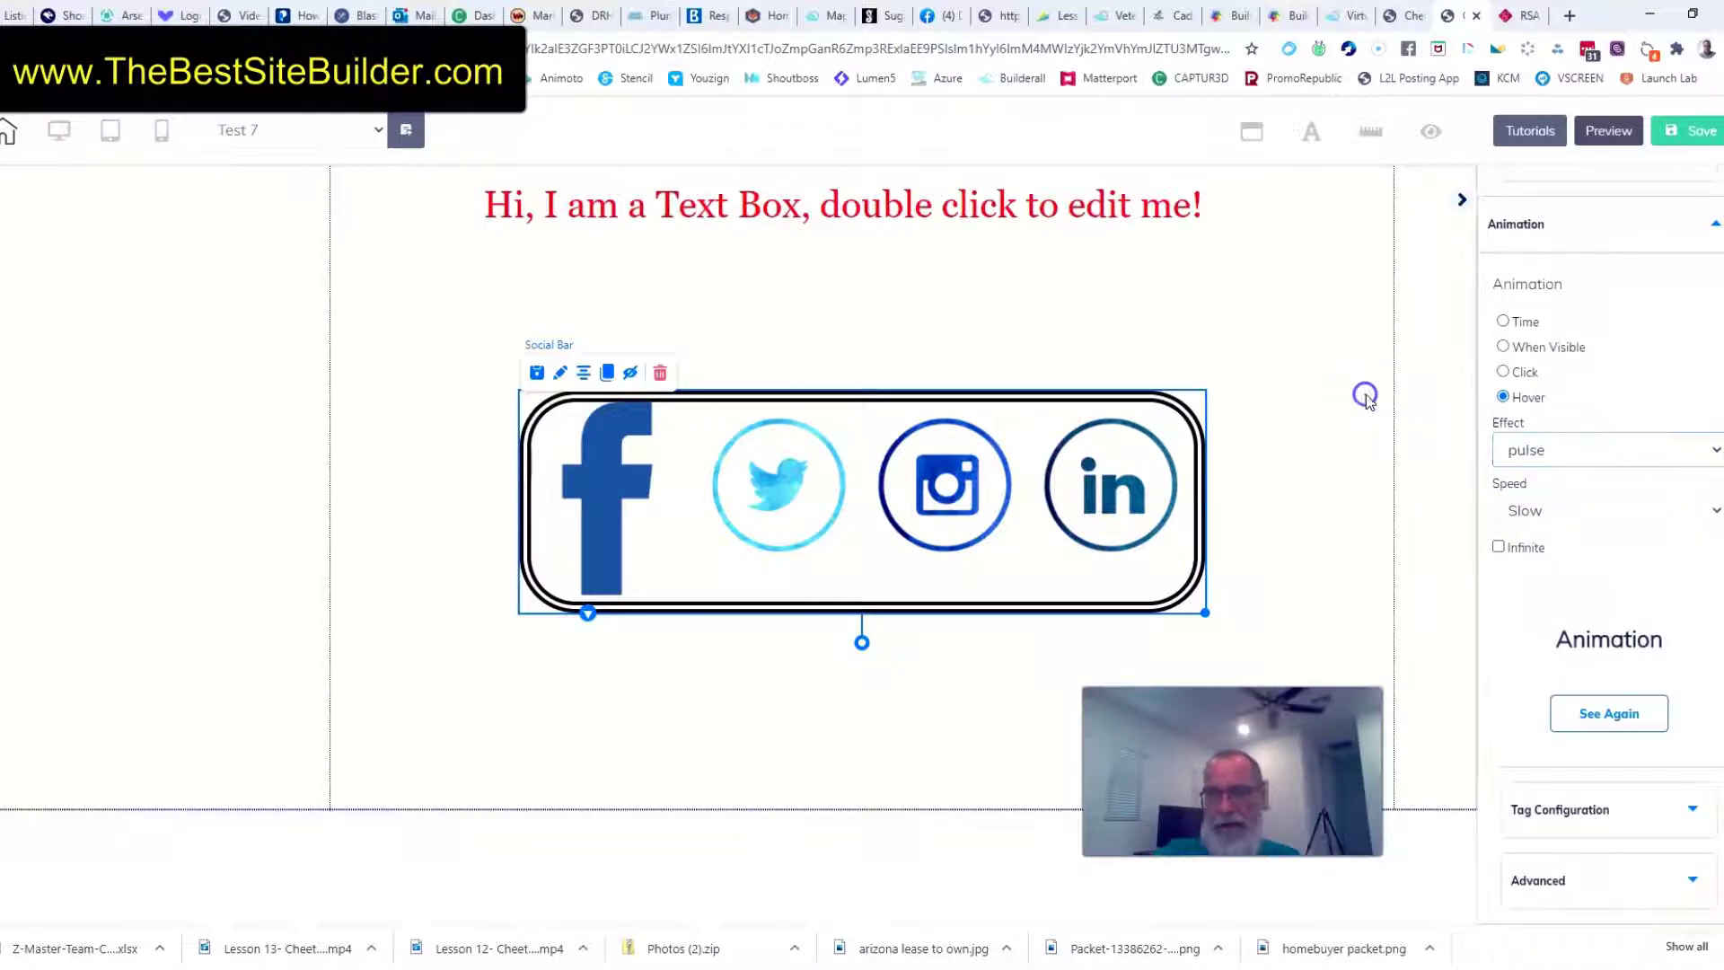
Expand the advanced settings and reselect the social bar to review it
left_click(1643, 888)
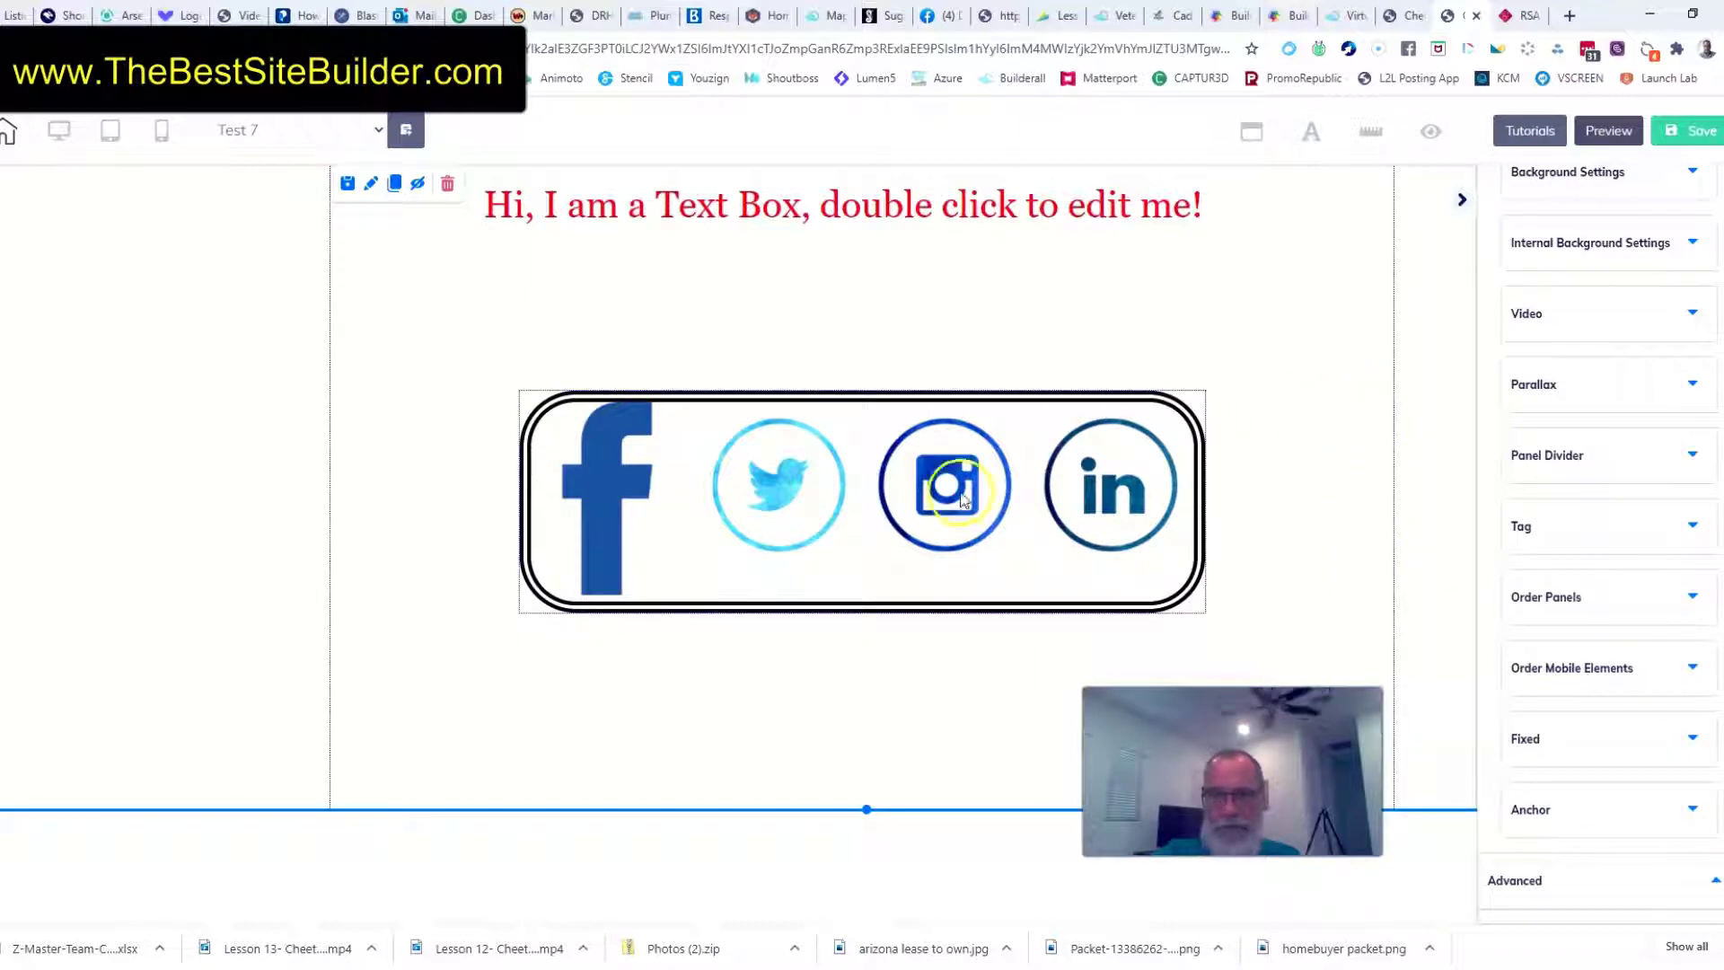
left_click(534, 451)
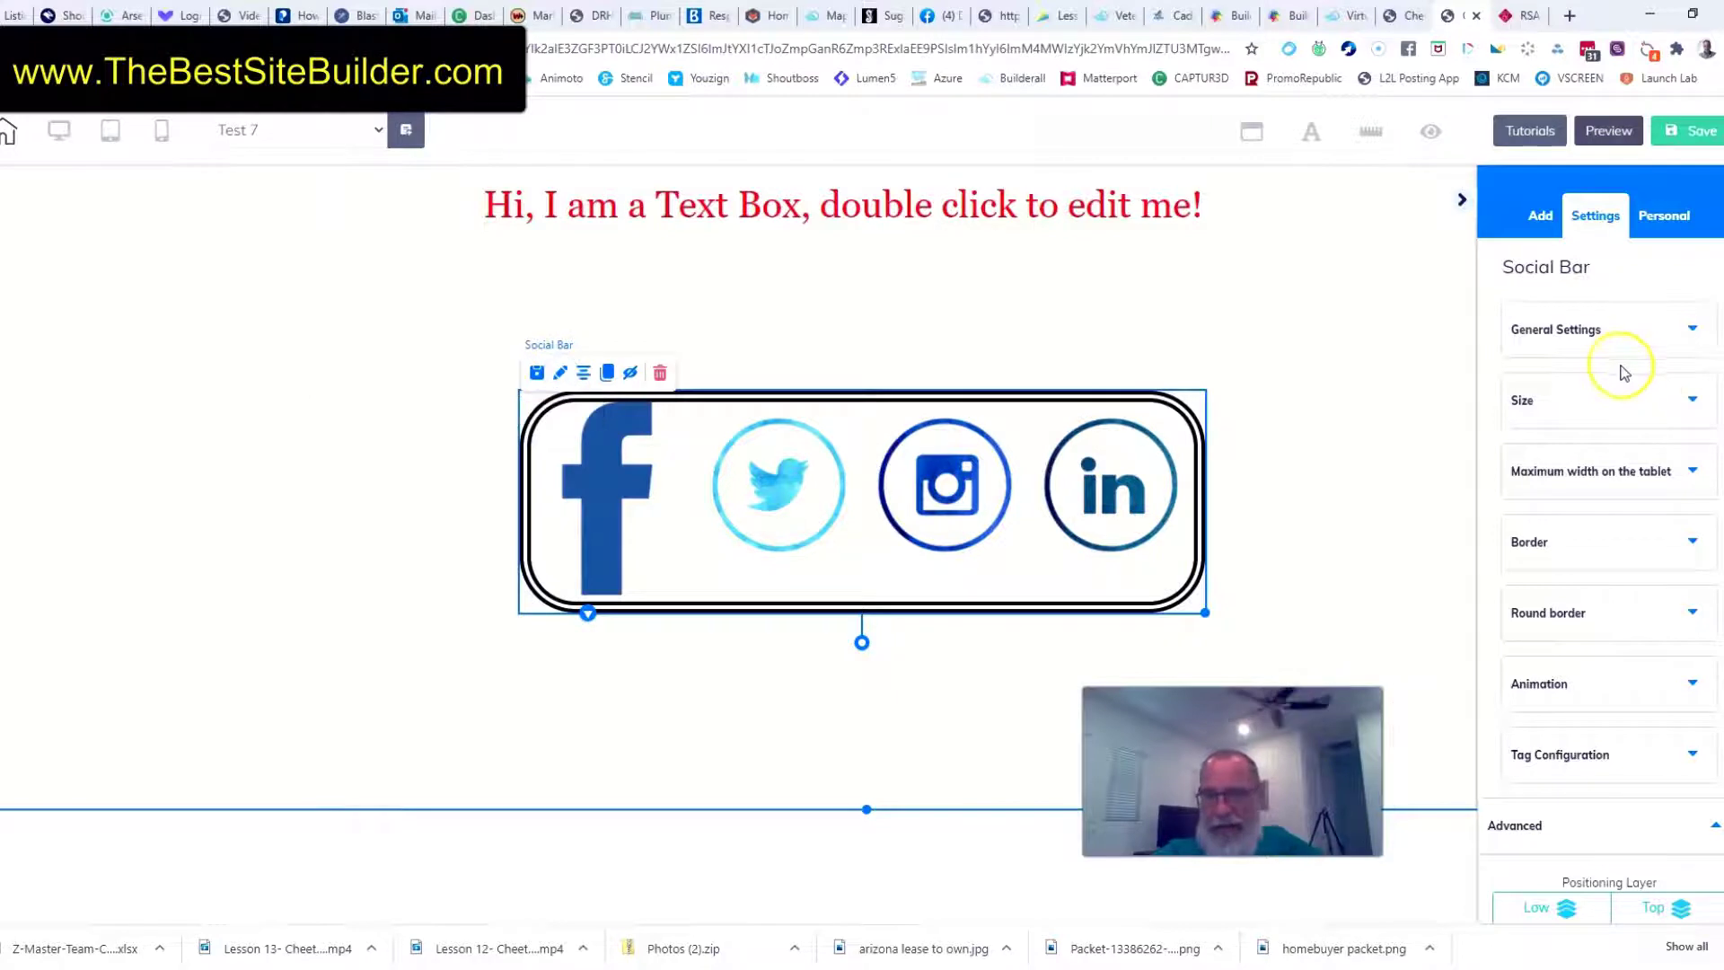
scroll(1621, 386, "down", 3)
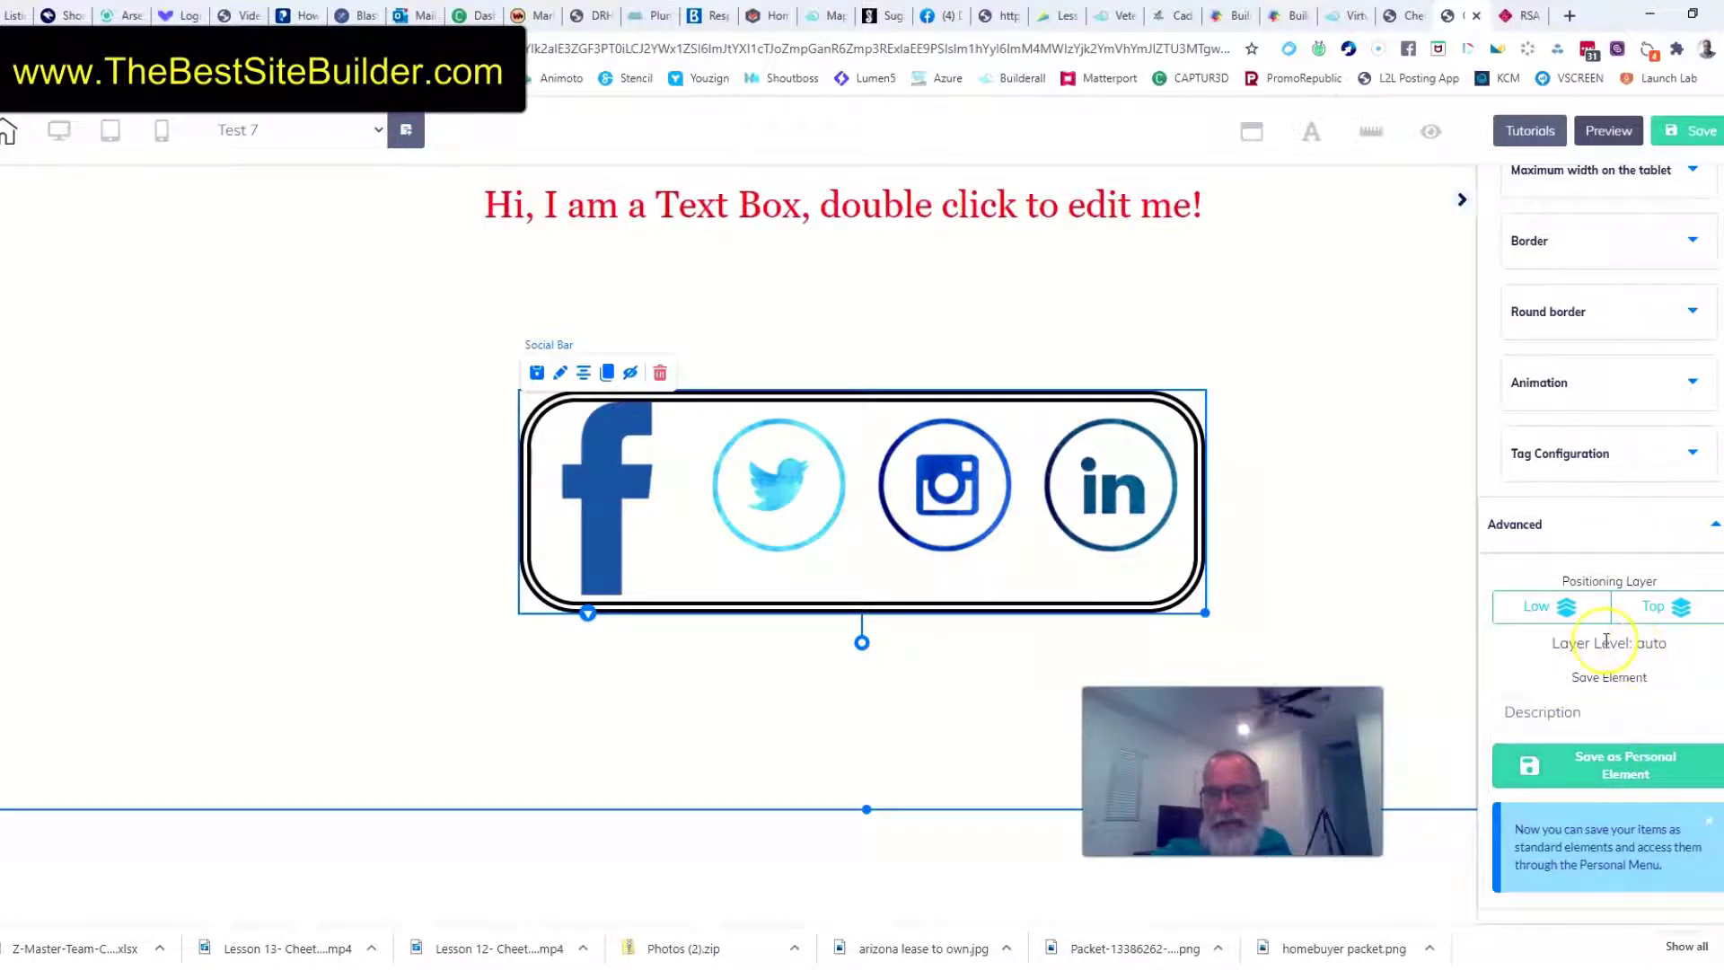
scroll(1623, 648, "up", 3)
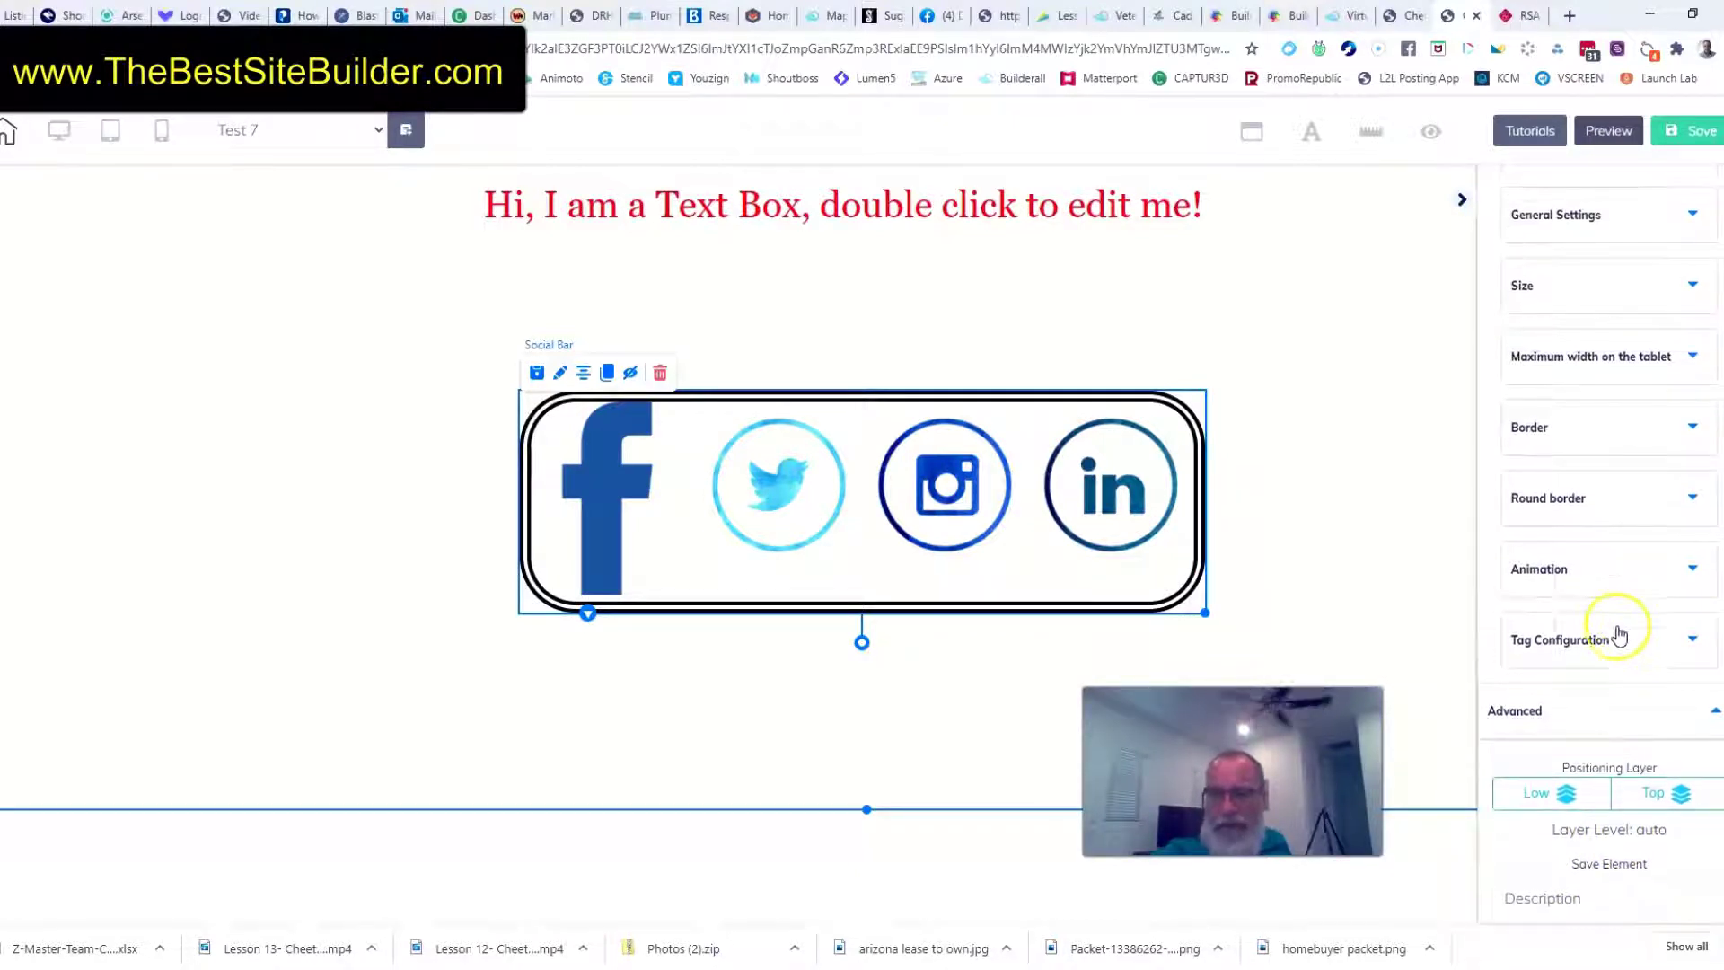
scroll(1593, 608, "up", 2)
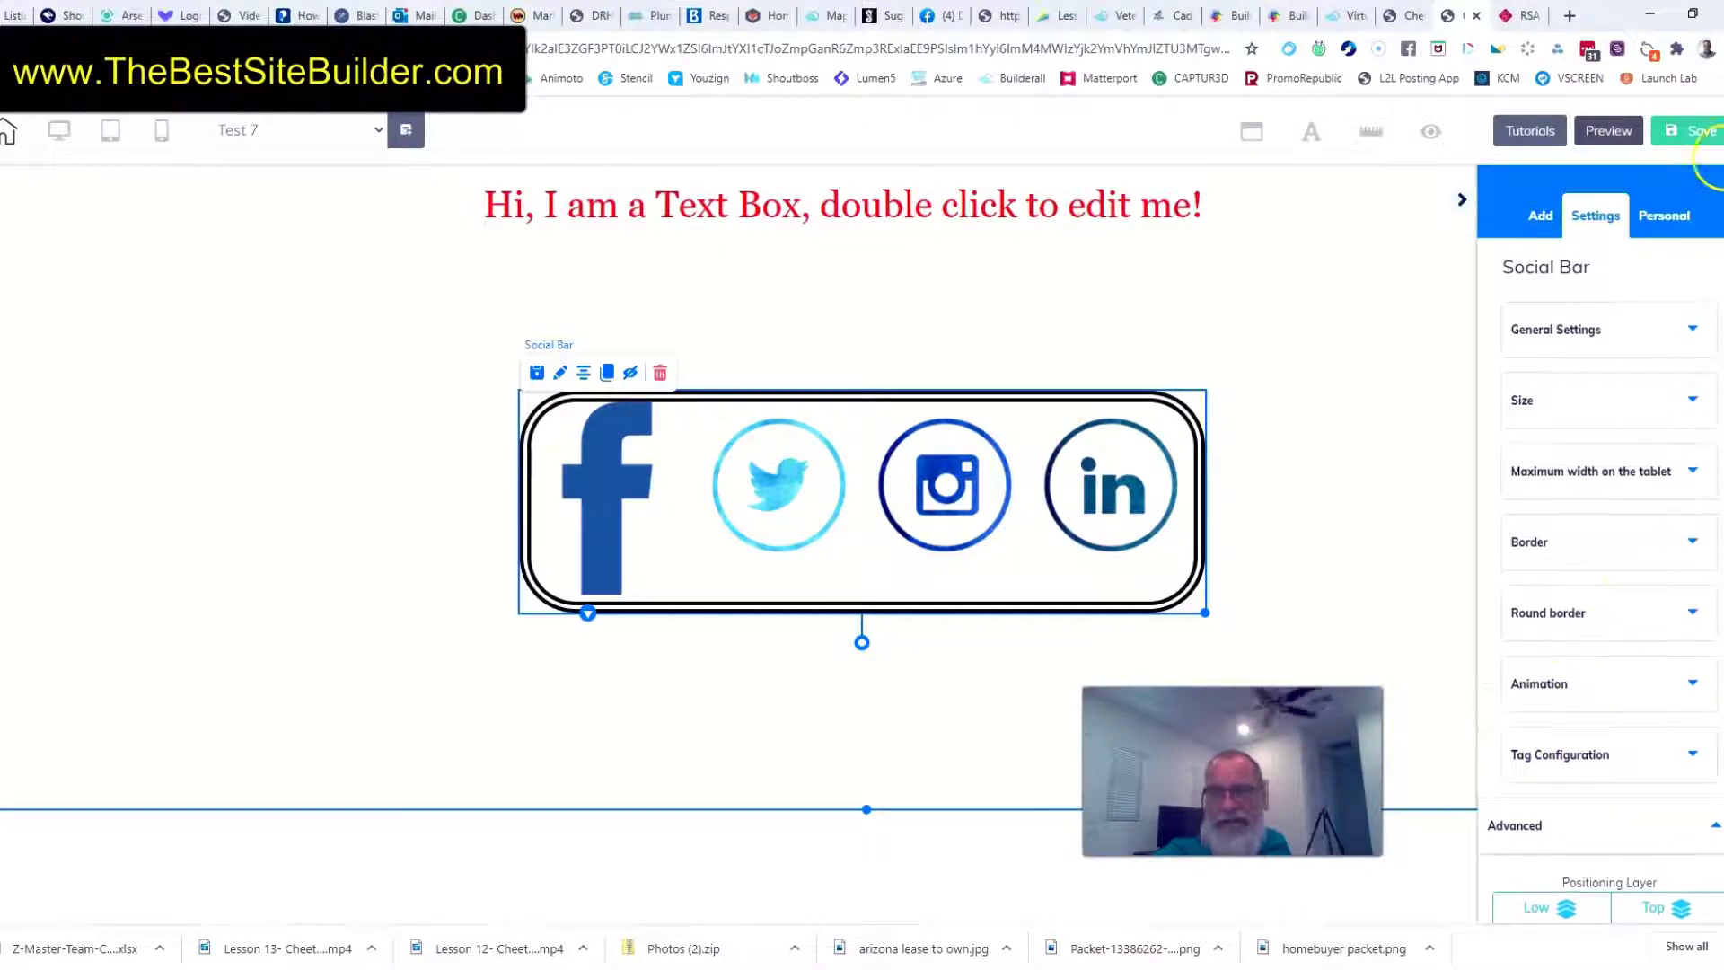
Save and publish the site, close the It's Done dialog, and preview Test 7
left_click(1700, 135)
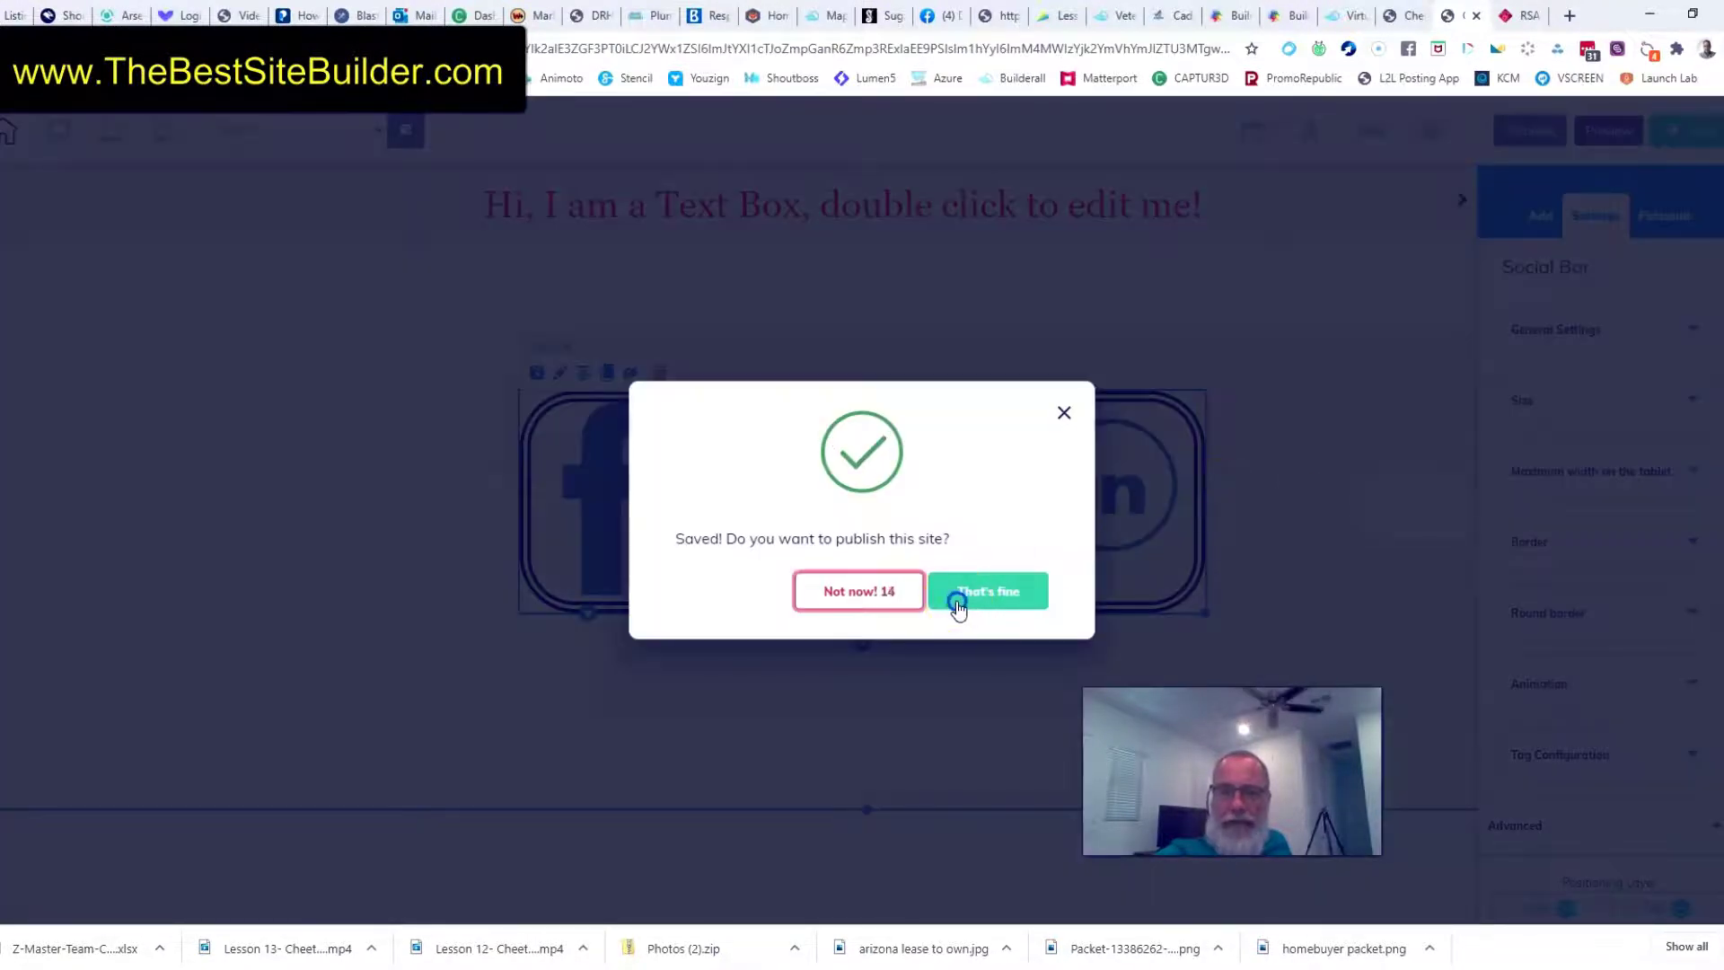
left_click(952, 600)
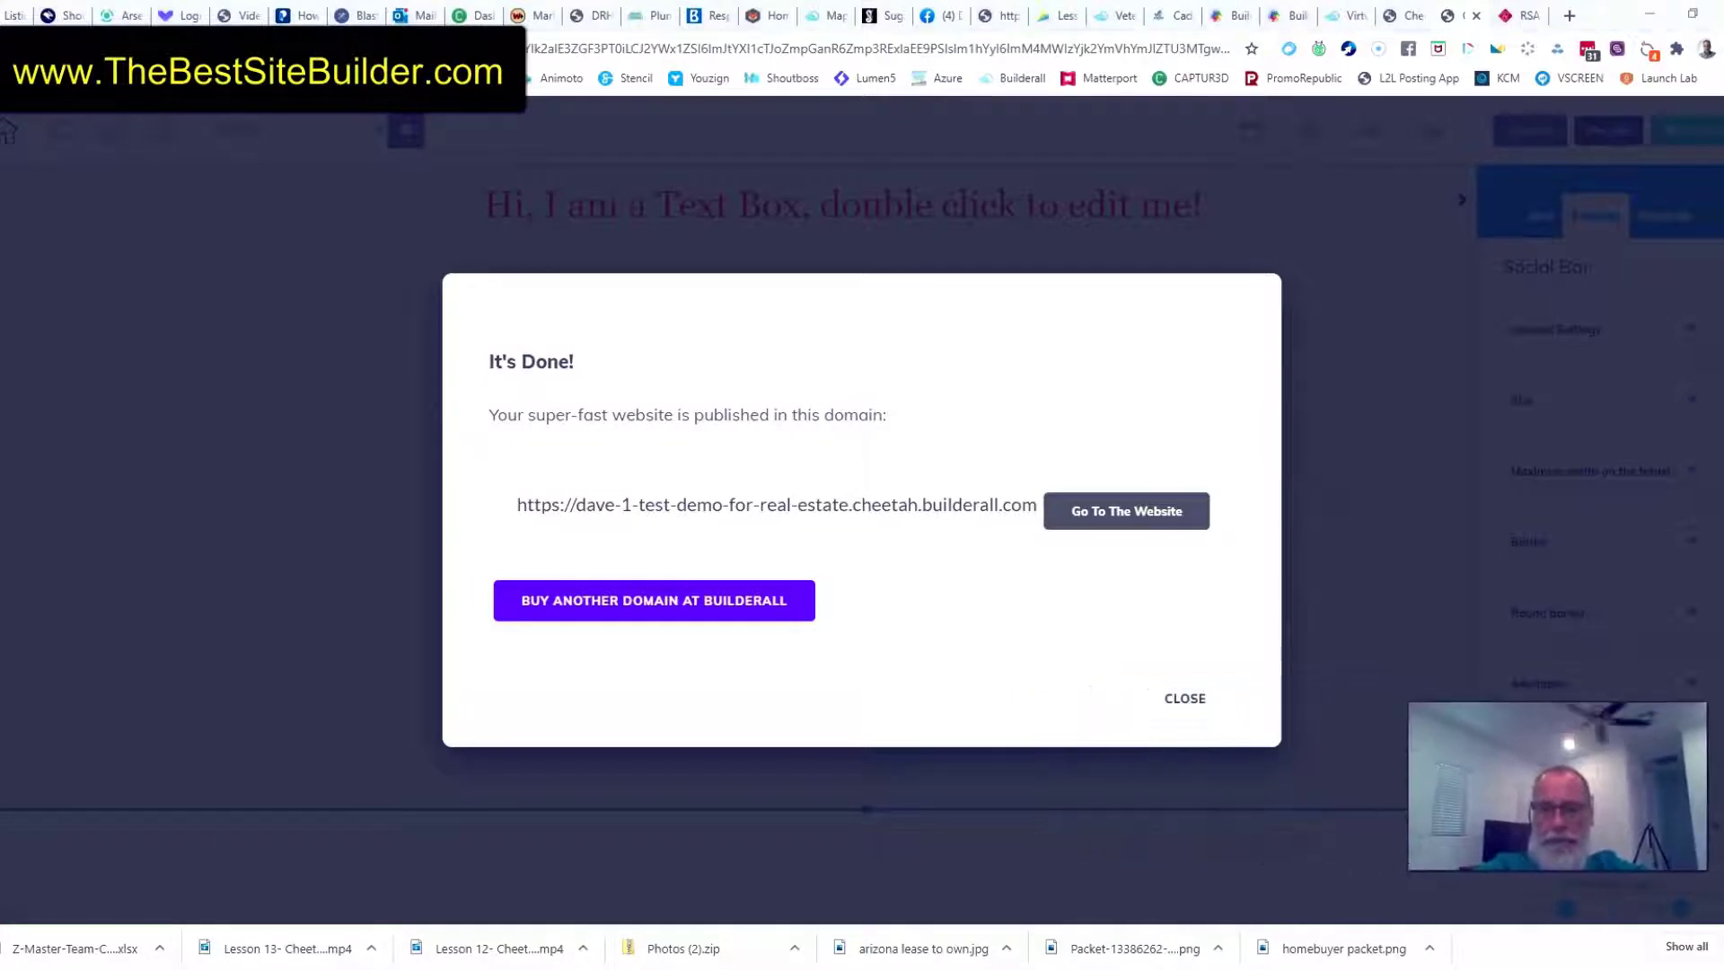
left_click(1173, 709)
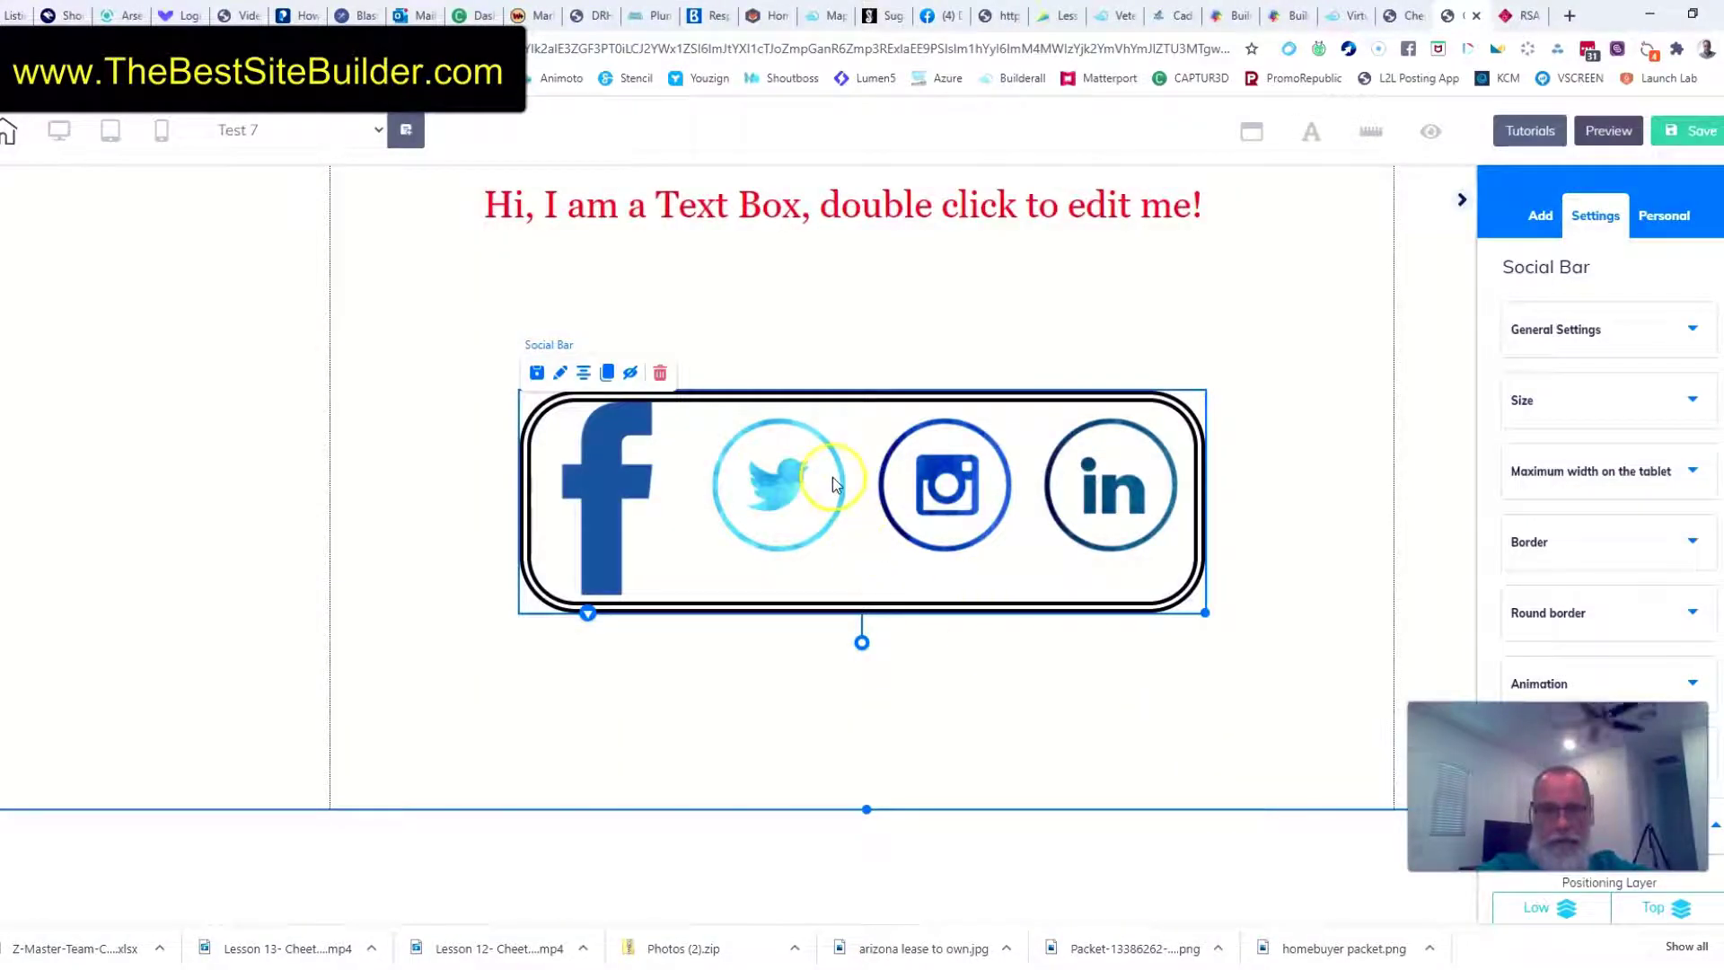
left_click(1613, 132)
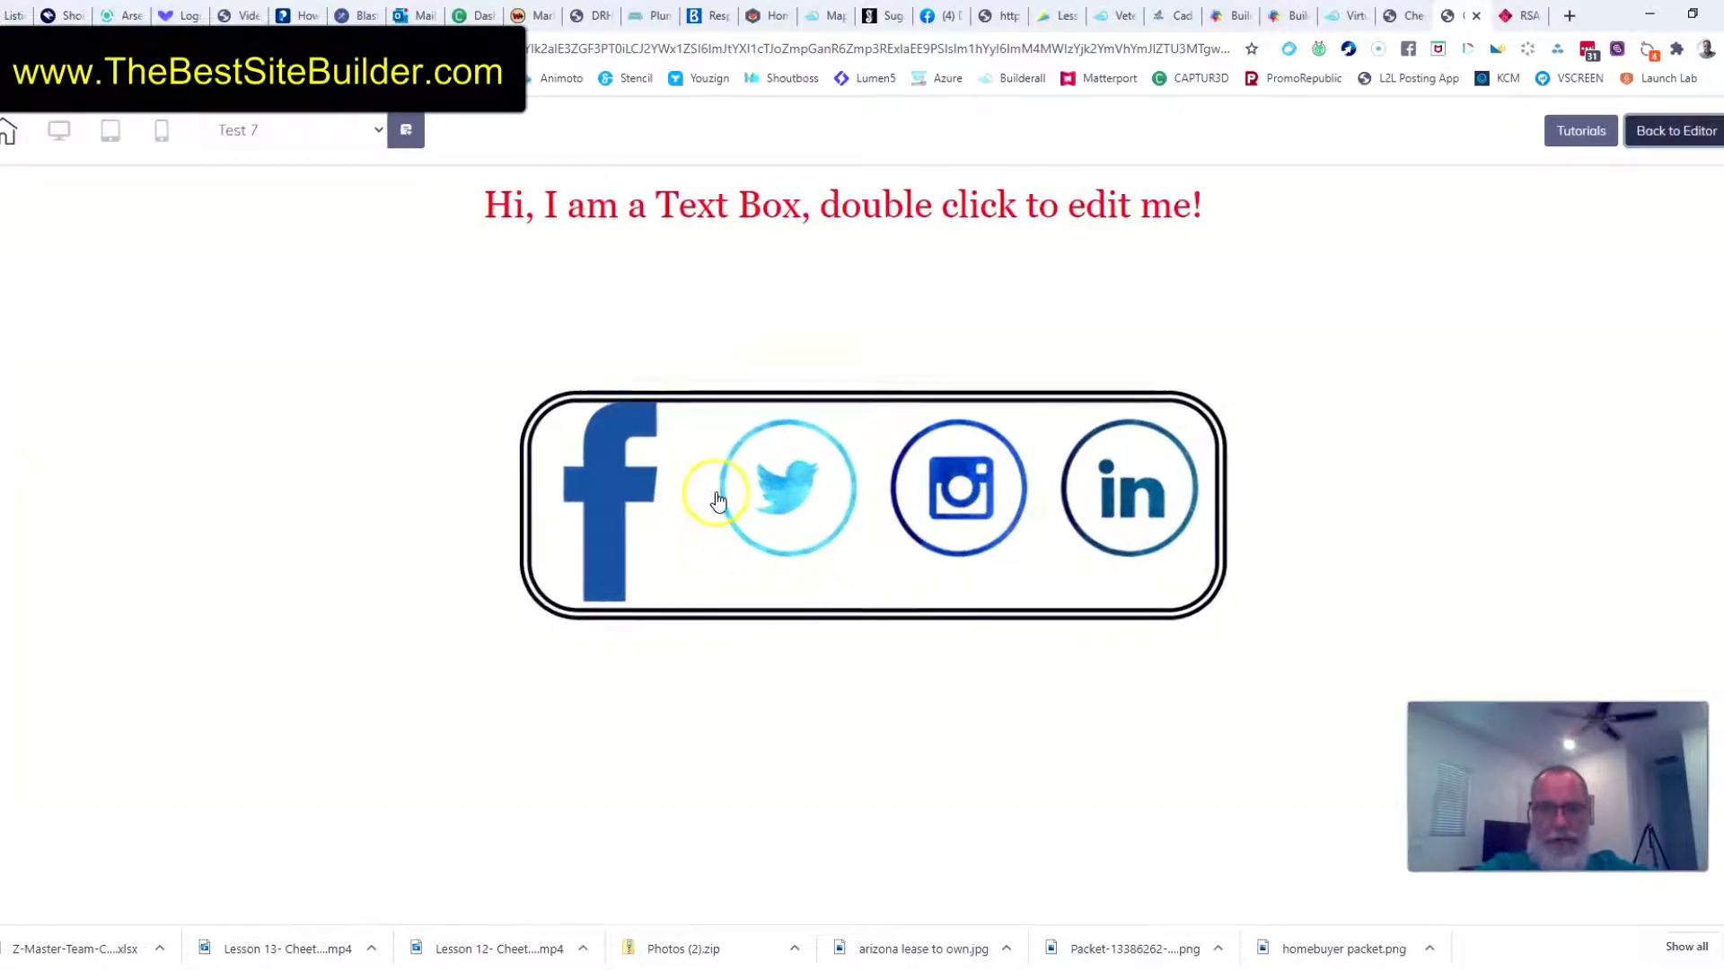
Check the icons' hover pulse in preview, return to the editor, and switch to the Facebook group page
left_click(617, 464)
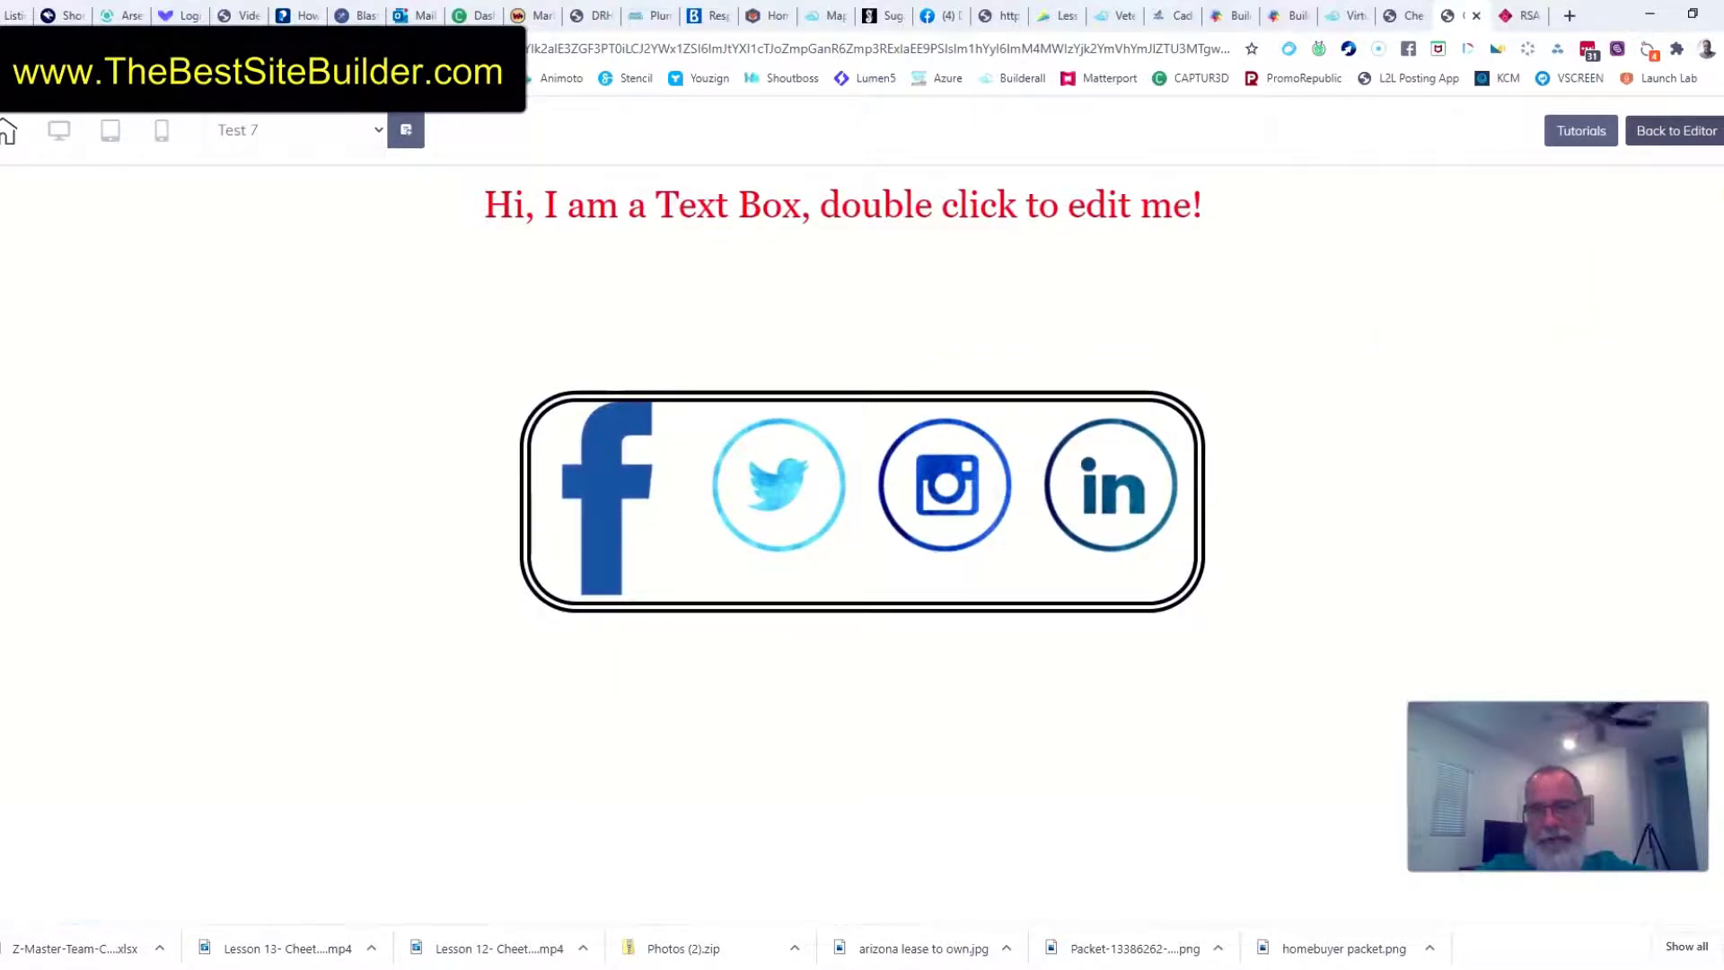
left_click(1687, 127)
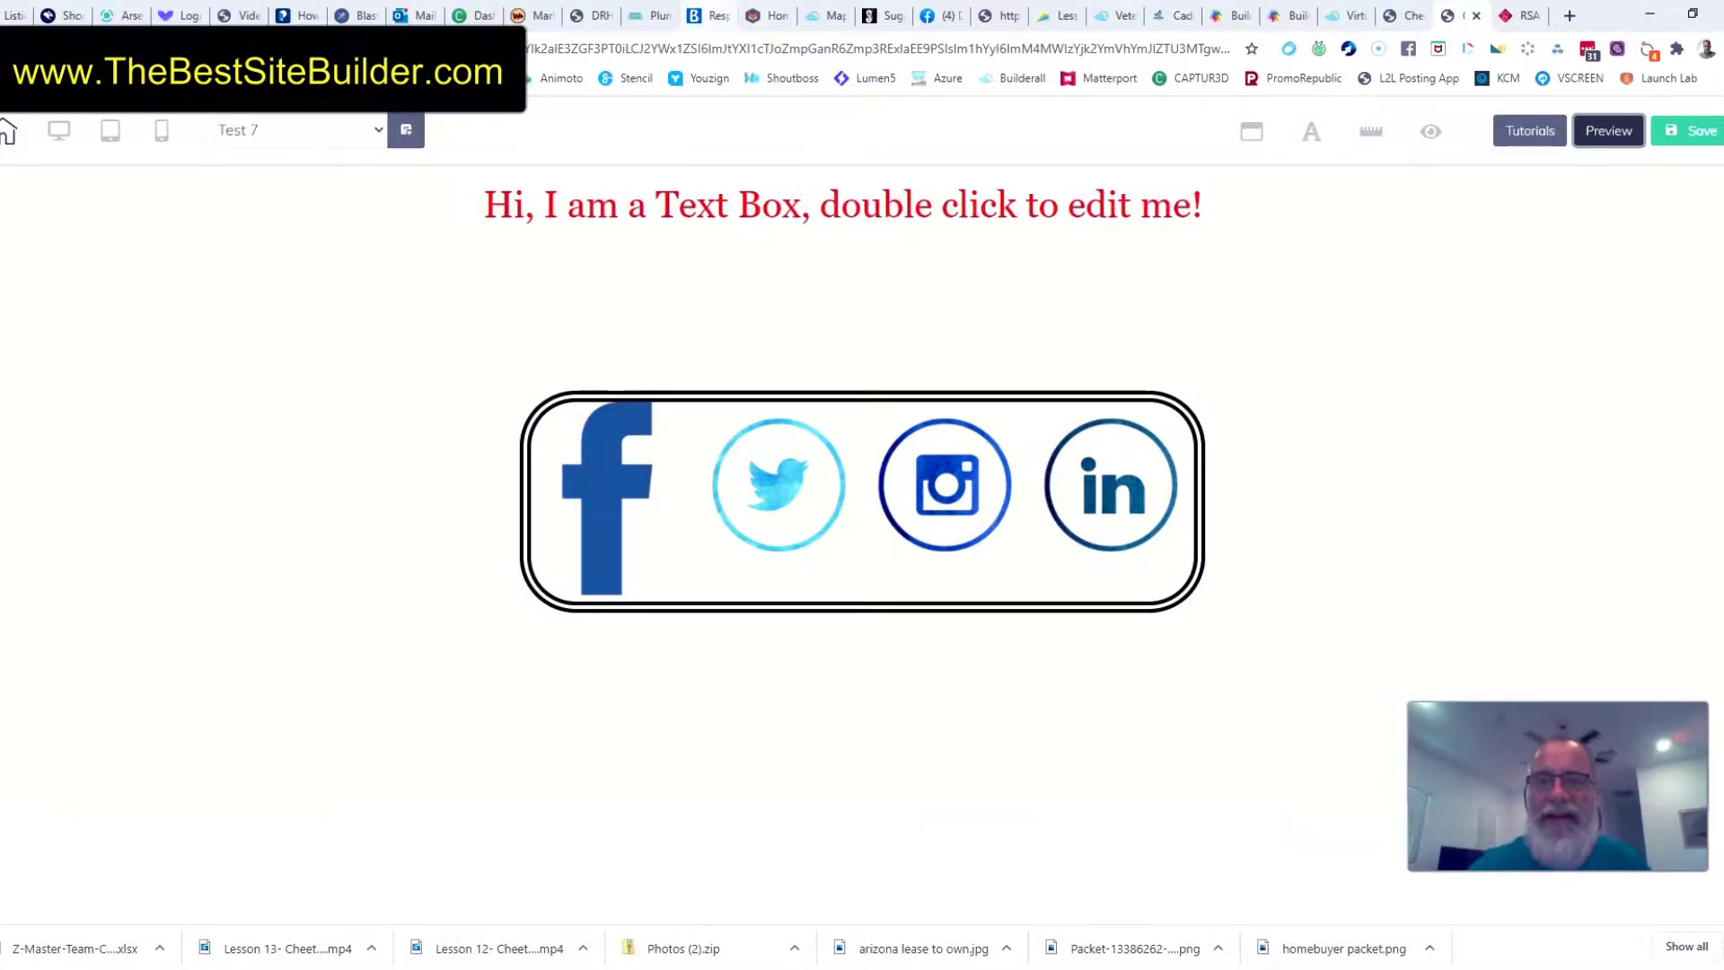
left_click(1161, 16)
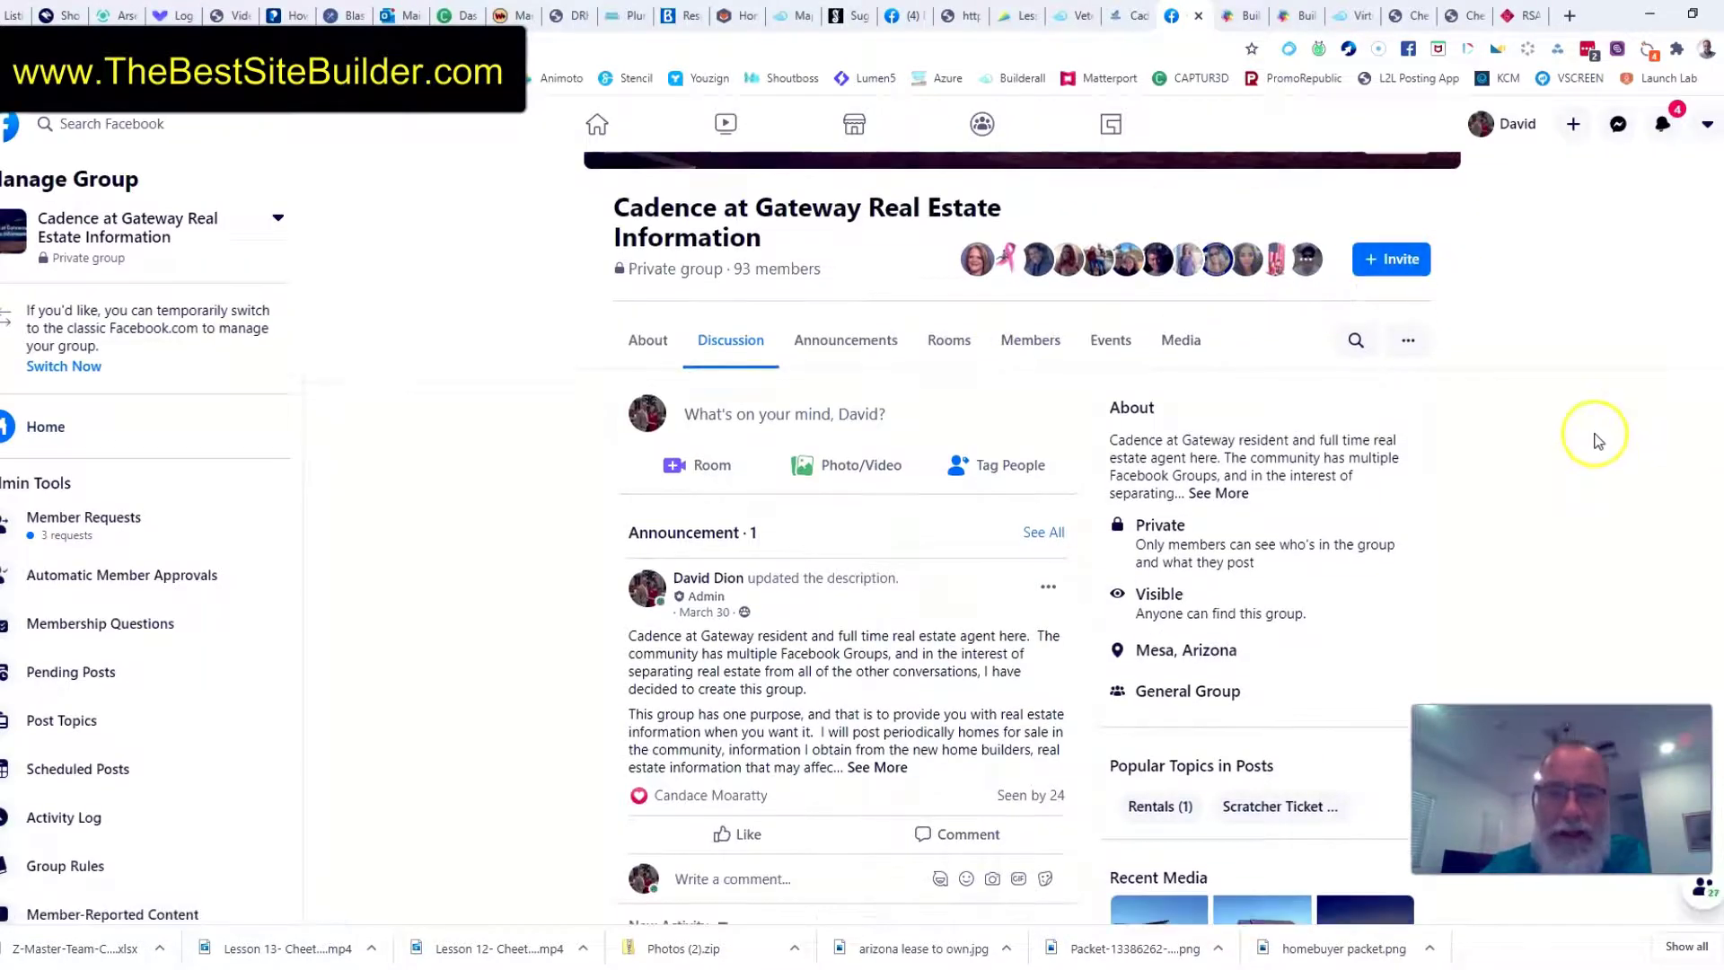
scroll(1597, 440, "down", 5)
scroll(1595, 442, "up", 8)
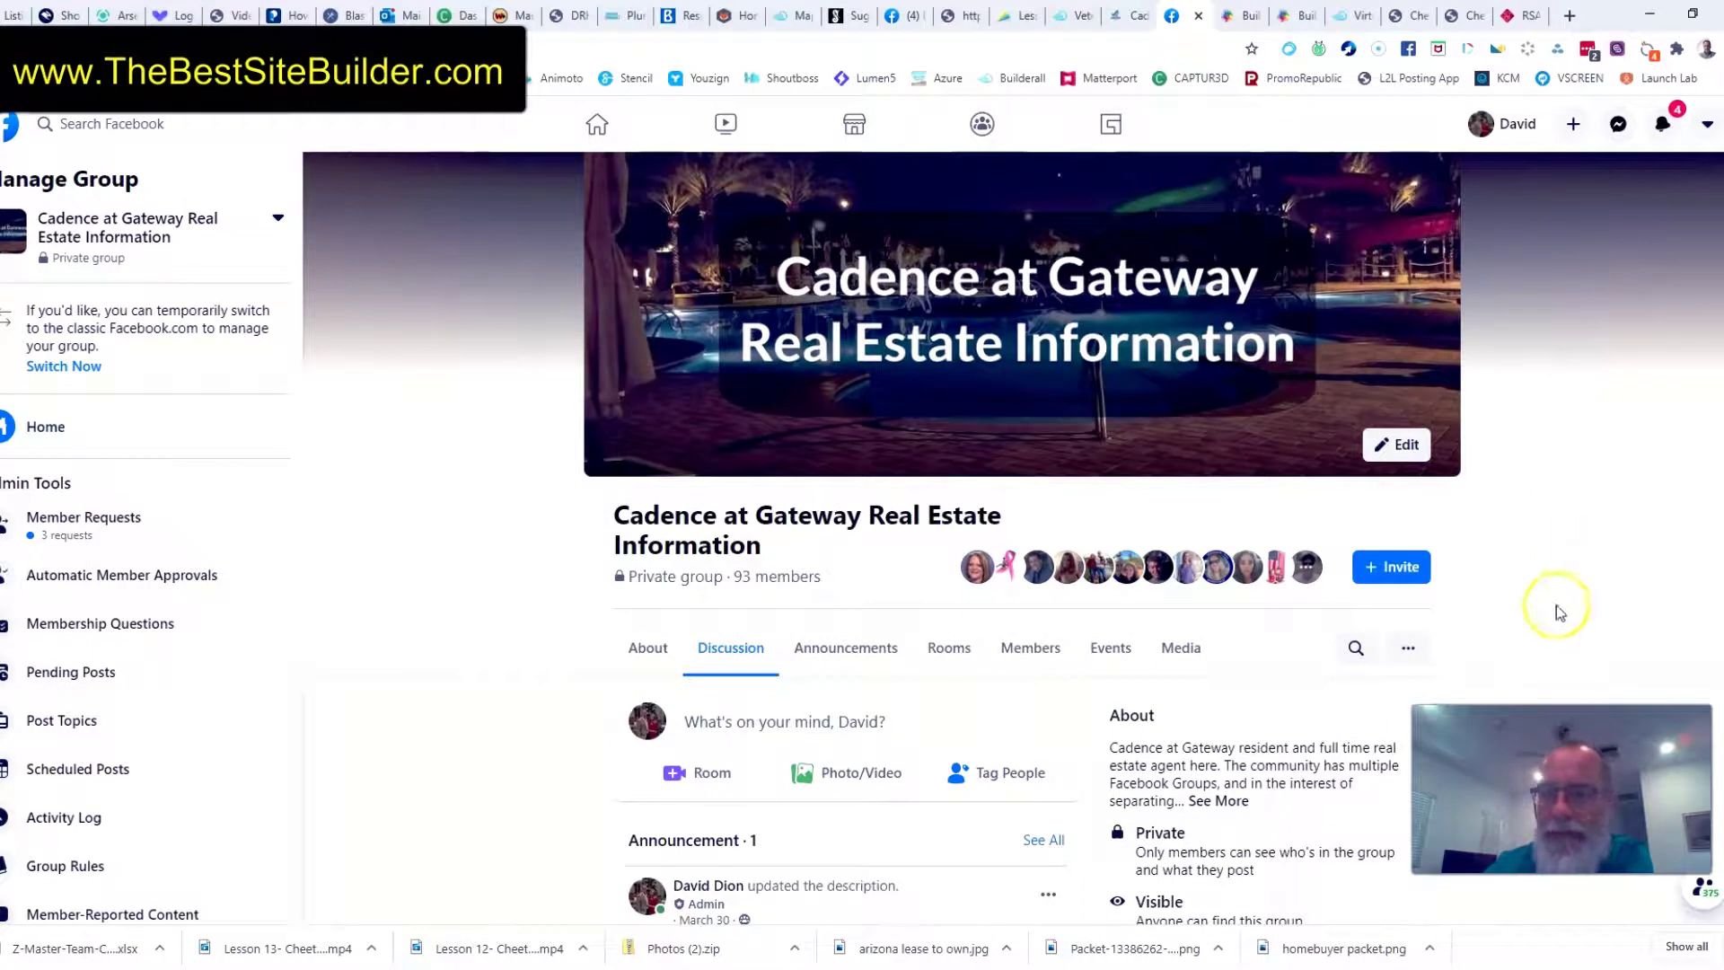